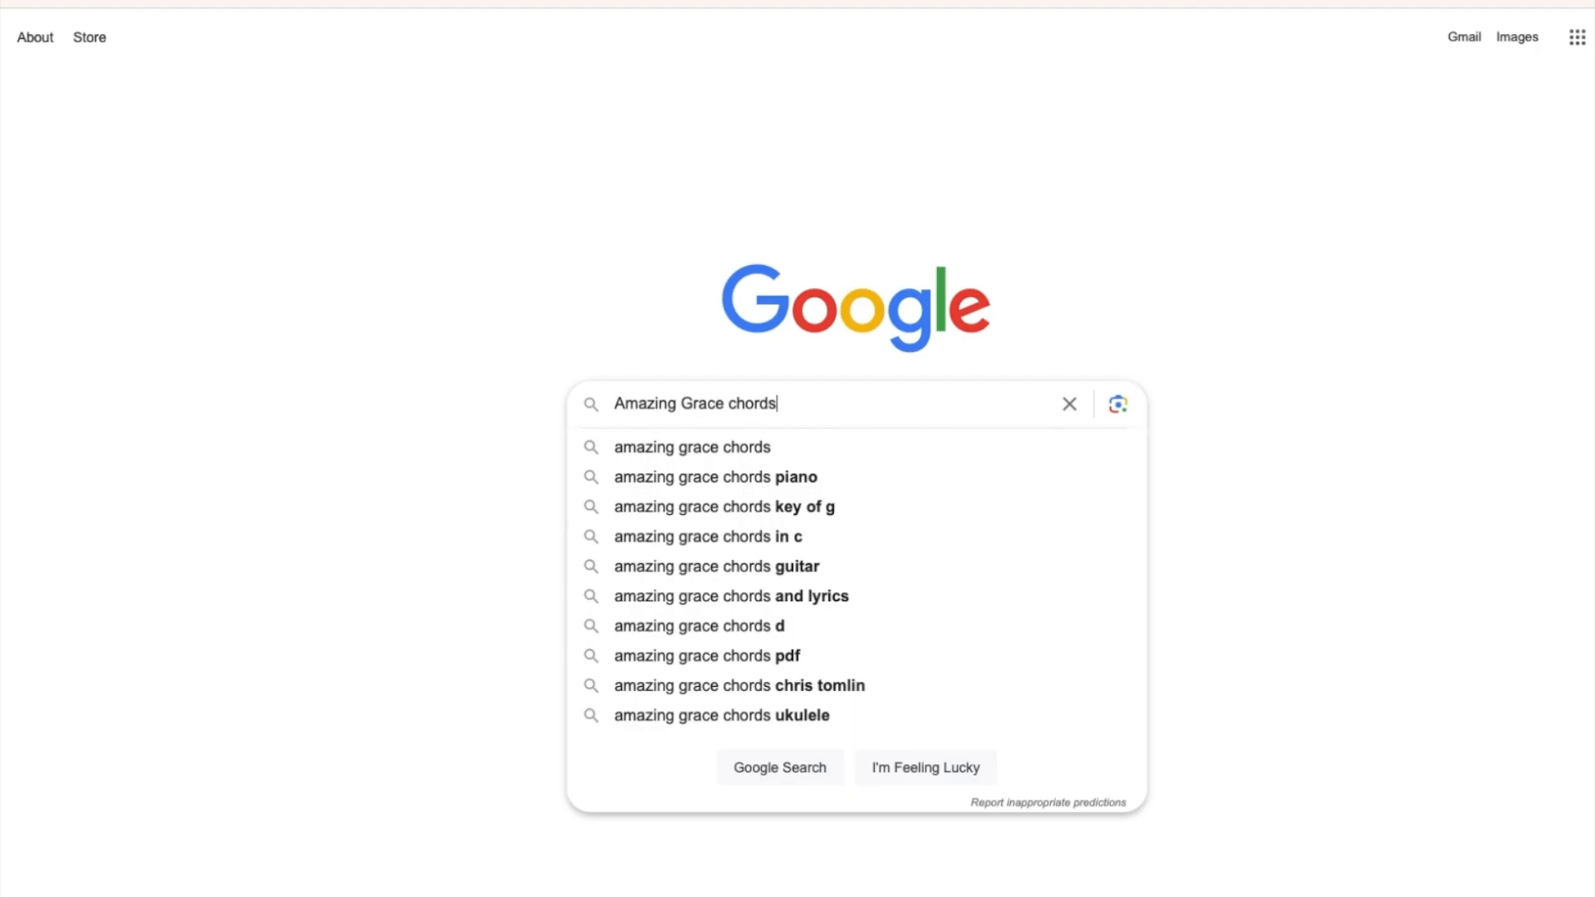
Search Google for "Amazing Grace chords" and look through the results for a suitable chord chart.
key(Return)
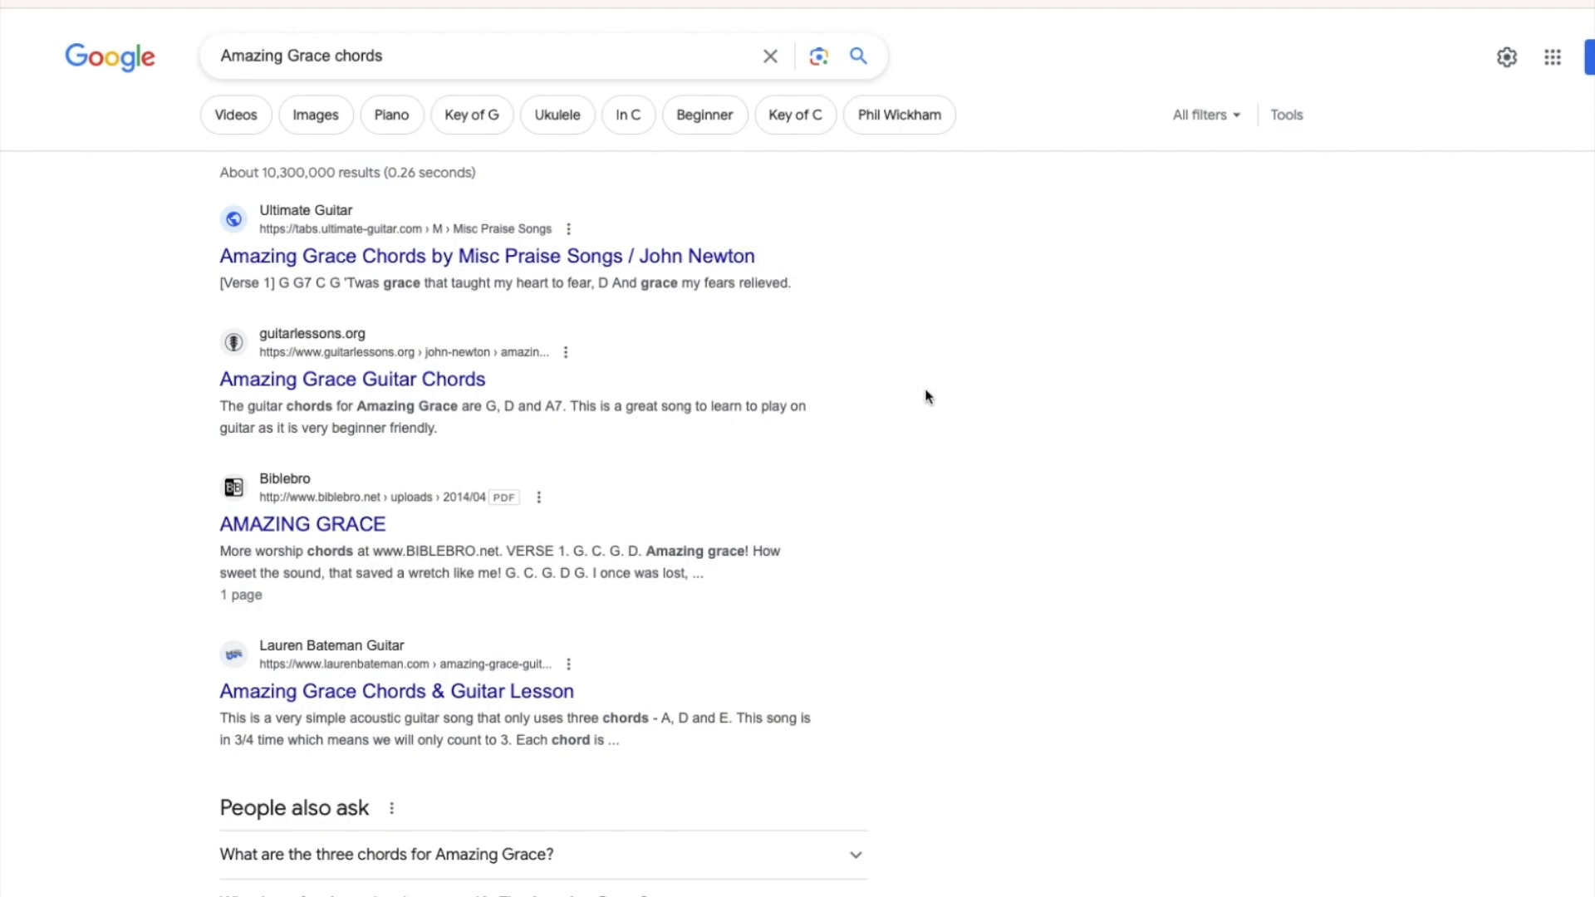
click(292, 528)
scroll(510, 504, down, 3)
scroll(510, 504, up, 3)
click(147, 3)
scroll(319, 530, down, 5)
scroll(319, 529, down, 6)
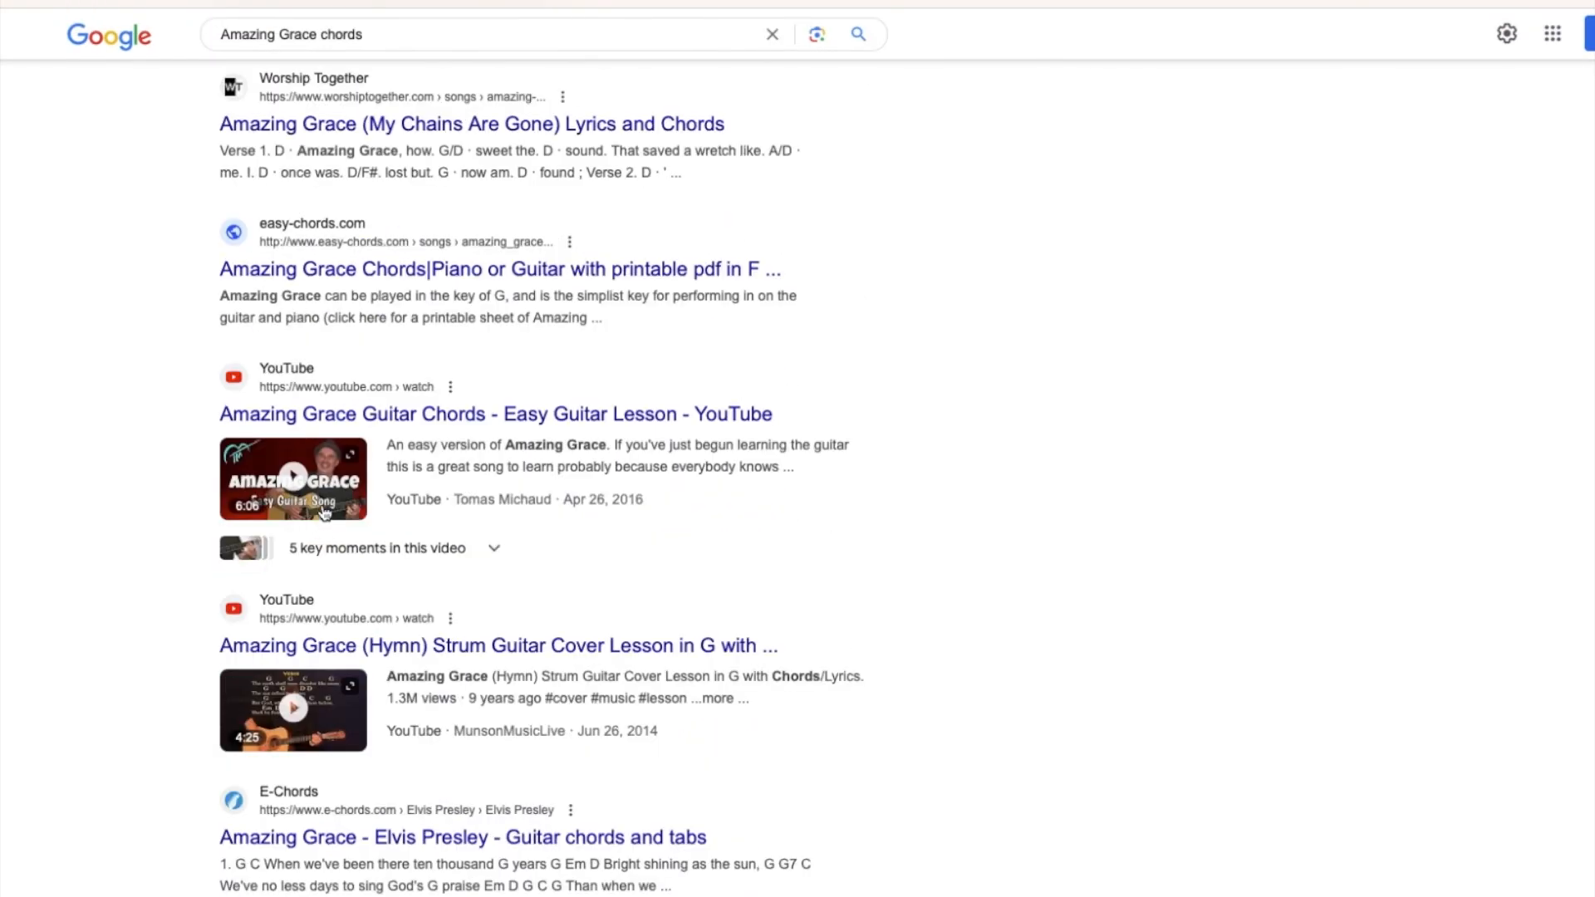
scroll(494, 309, down, 3)
scroll(492, 312, down, 9)
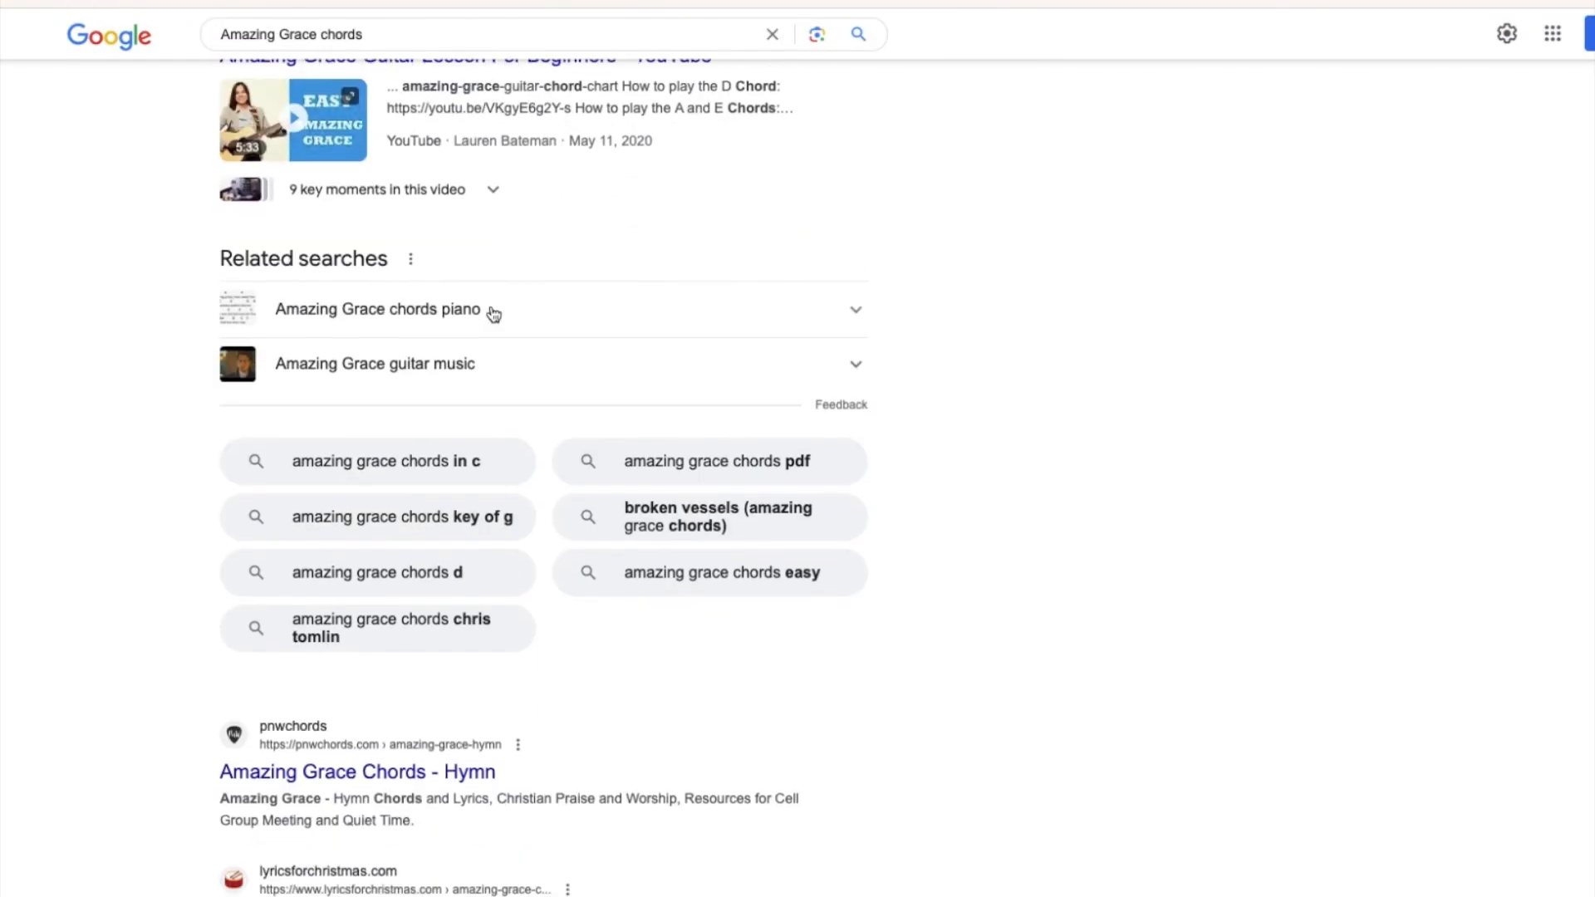
Refine the search to "Amazing Grace chords D" and look through the results and images.
click(341, 520)
scroll(741, 213, down, 1)
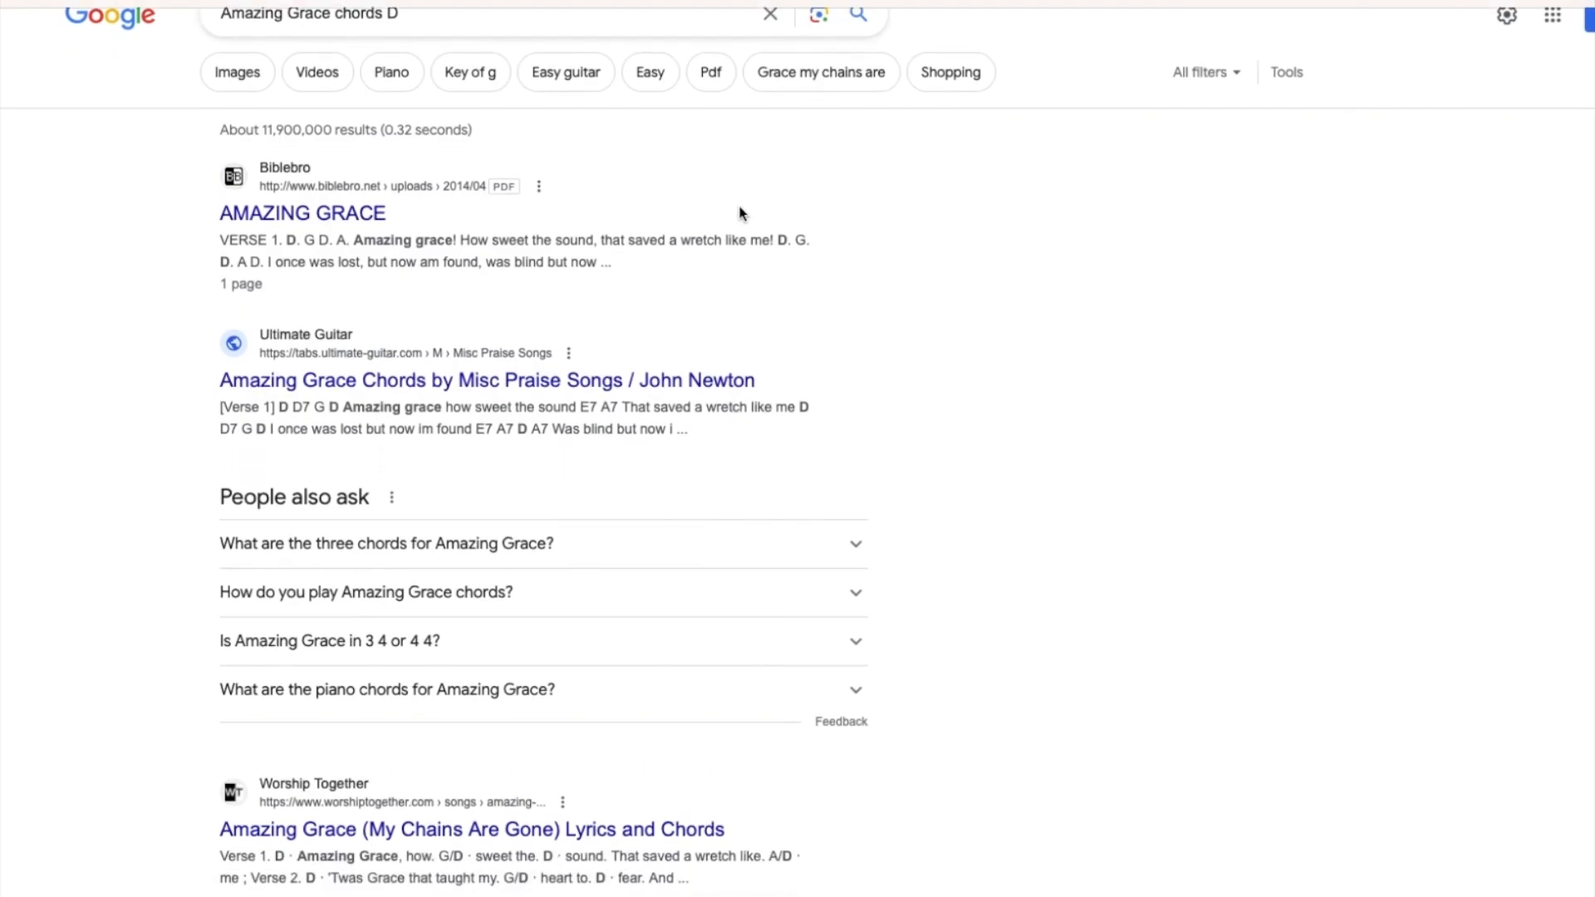
scroll(742, 214, down, 13)
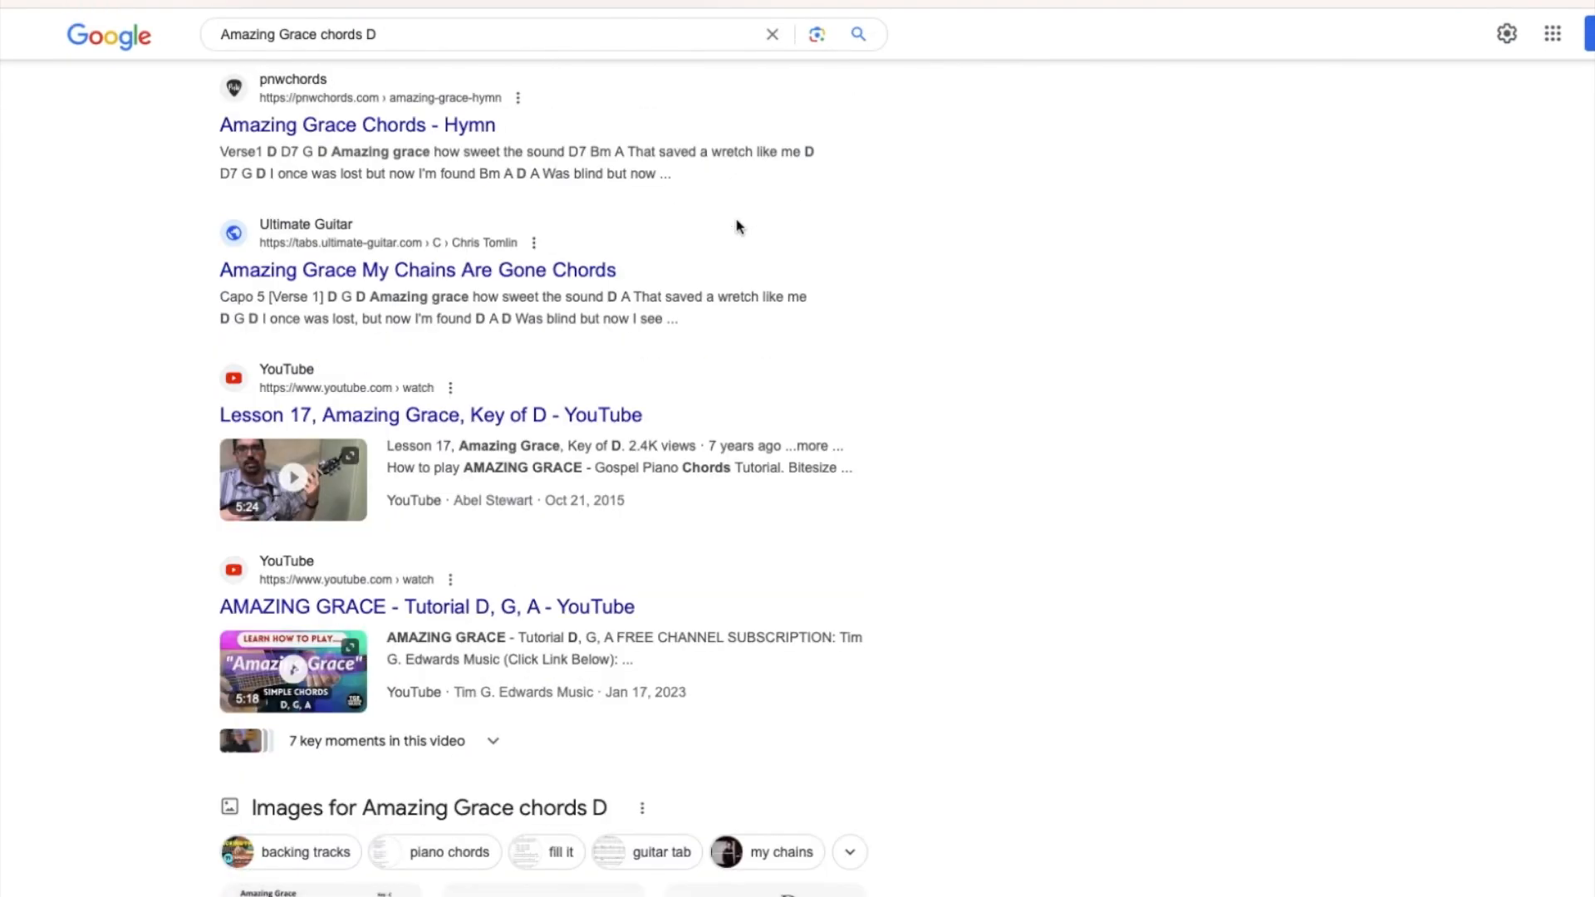
scroll(725, 307, down, 5)
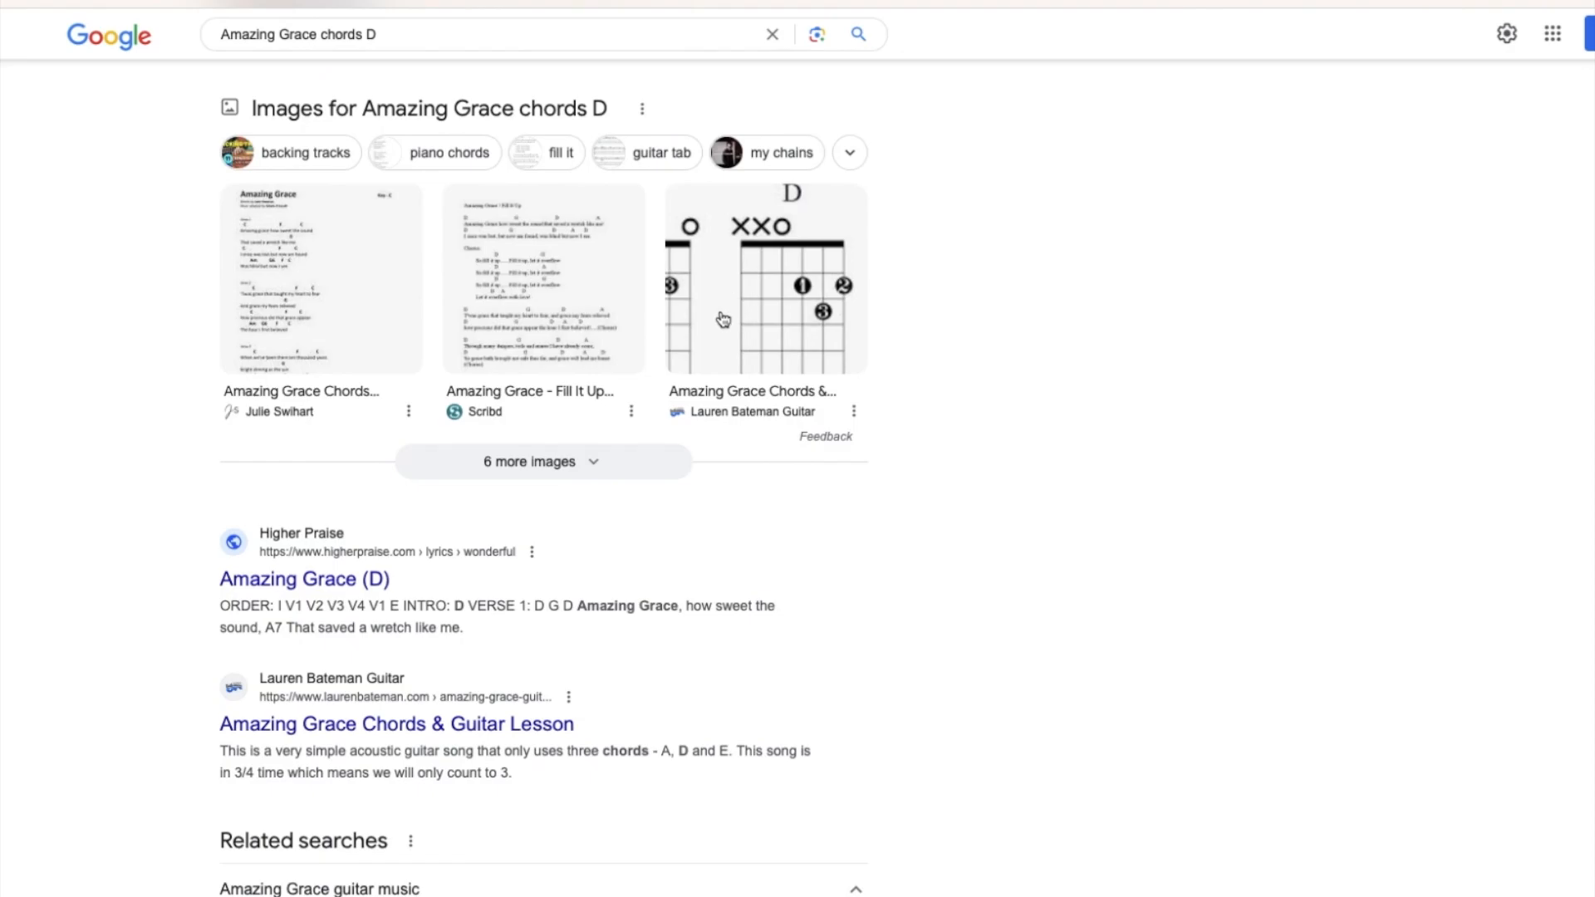
Preview the image results and view the Scribd "Amazing Grace - Fill It Up" chord sheet.
click(302, 301)
key(Escape)
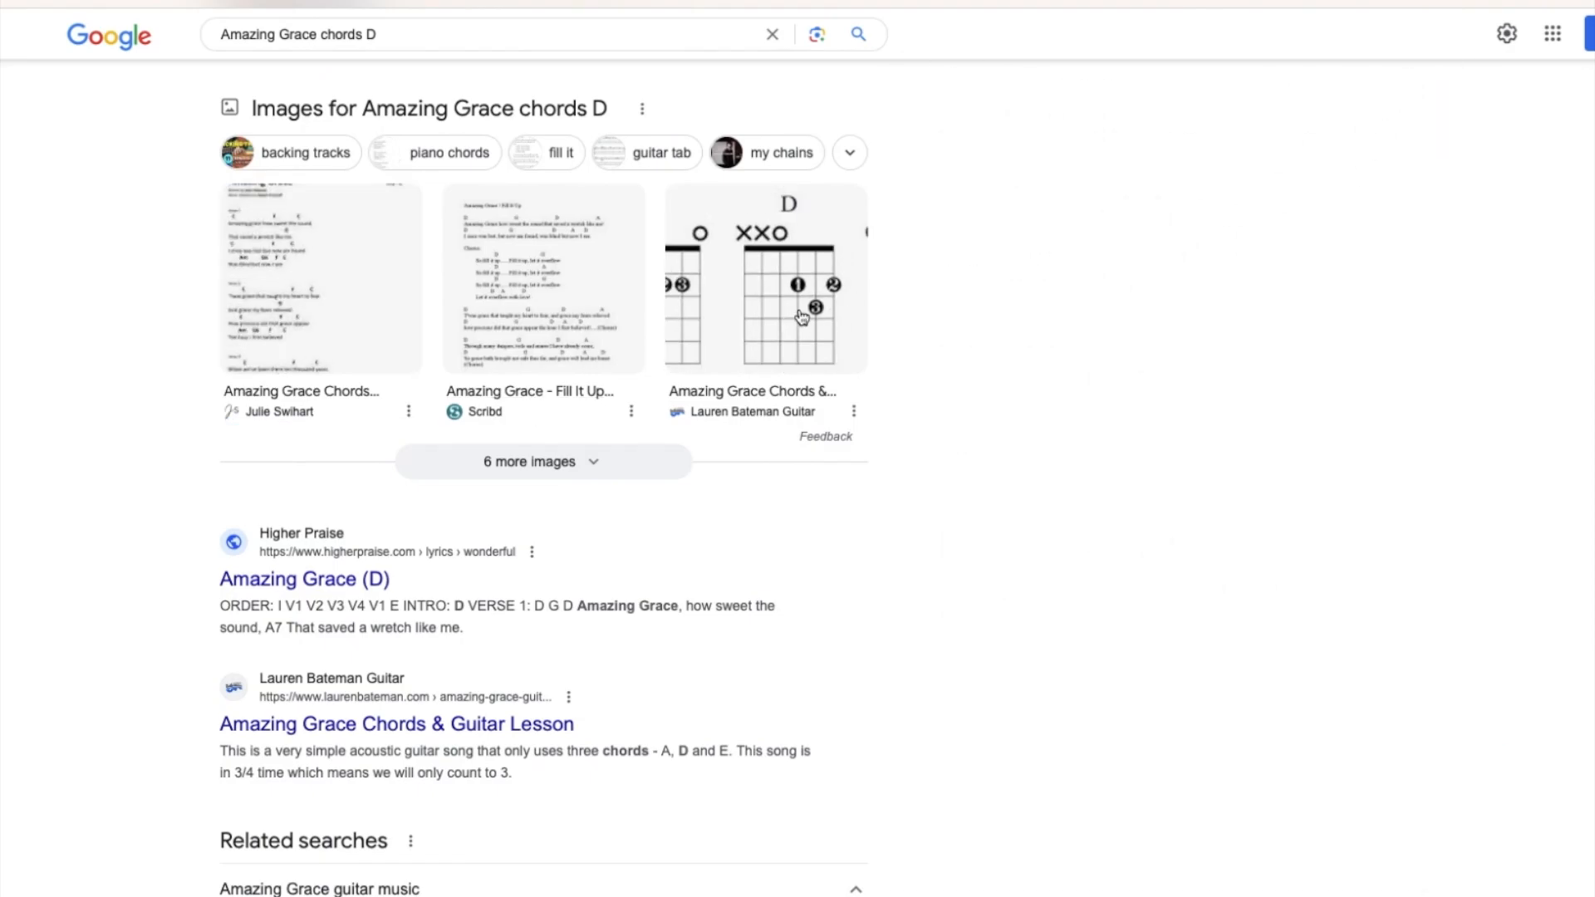
click(541, 282)
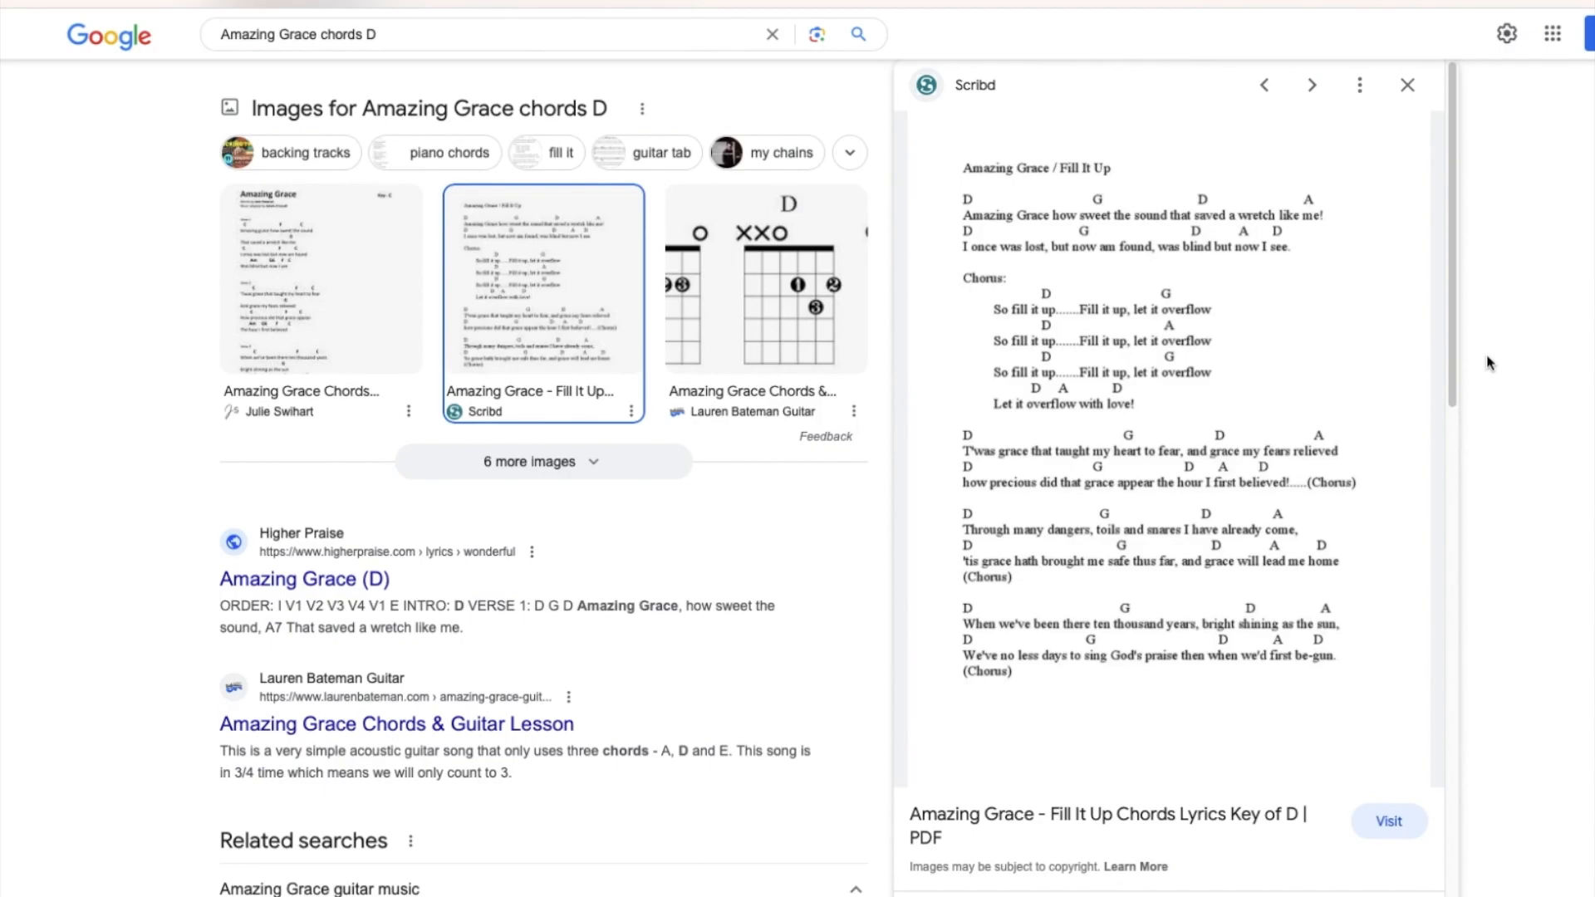
Open the Primeau Guitar Studio page "Amazing Grace Chords- Traditional" and read its chords and lyrics.
scroll(632, 615, down, 15)
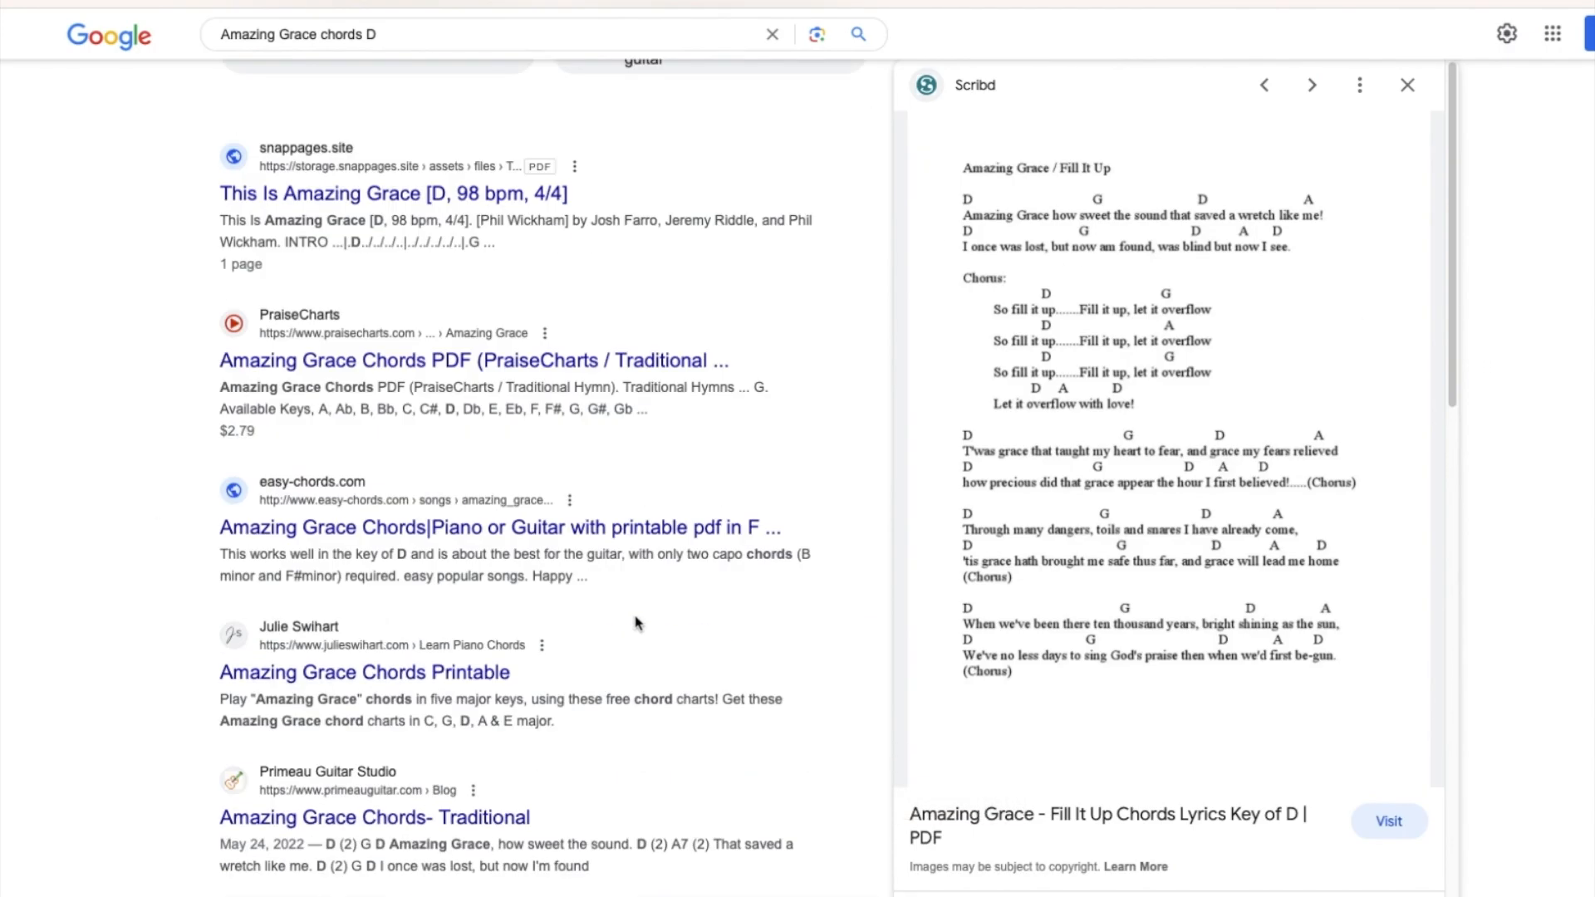
scroll(644, 618, down, 6)
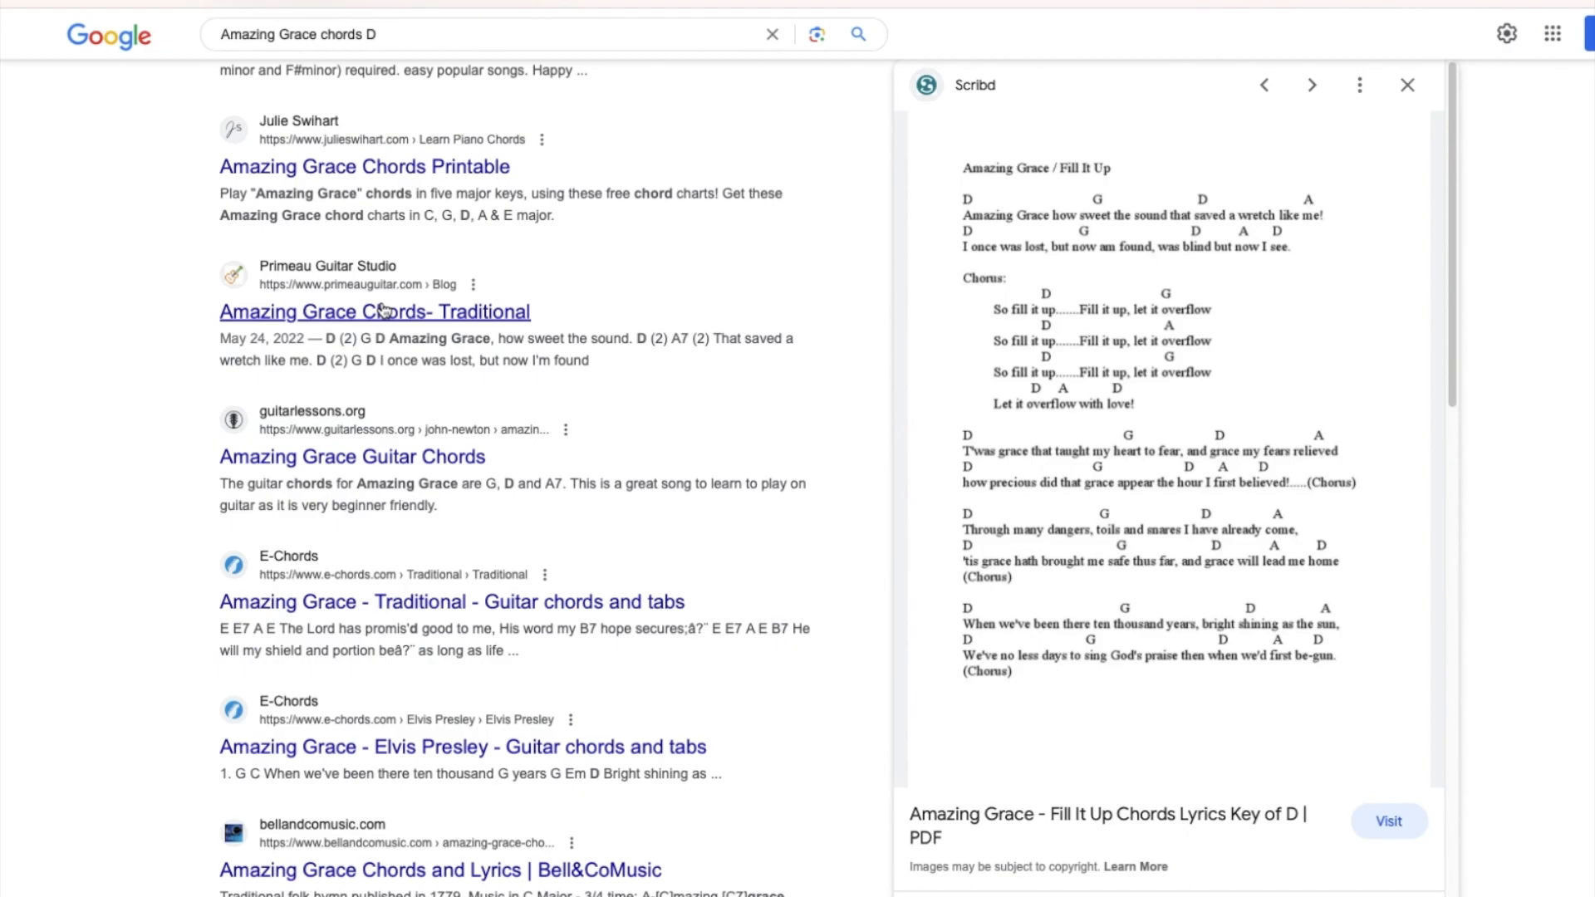
click(384, 309)
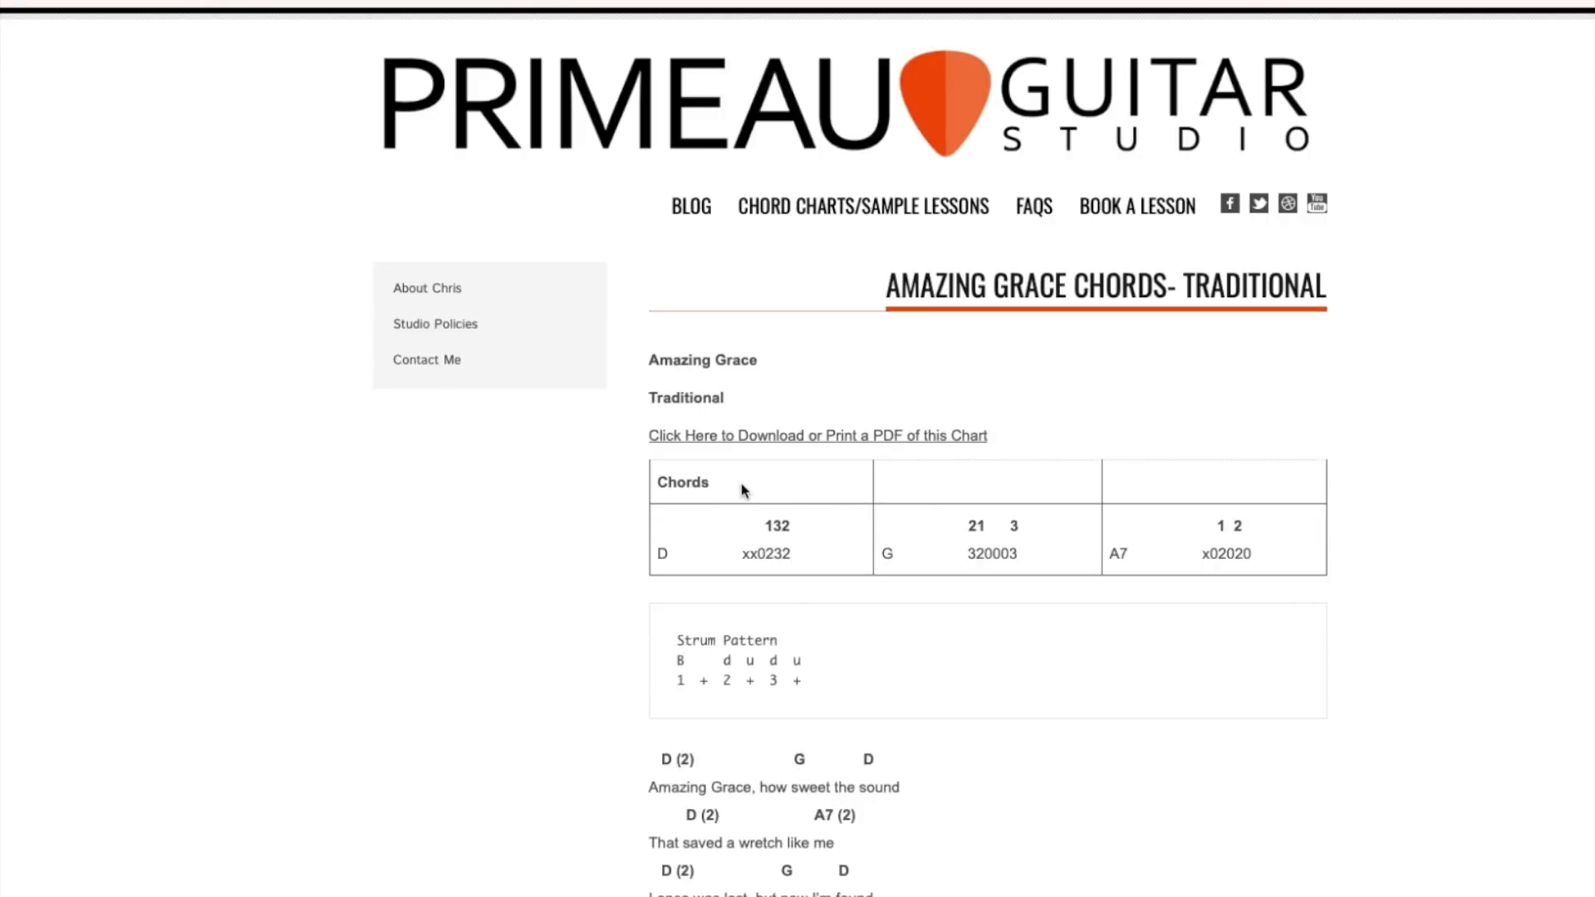
scroll(490, 591, down, 5)
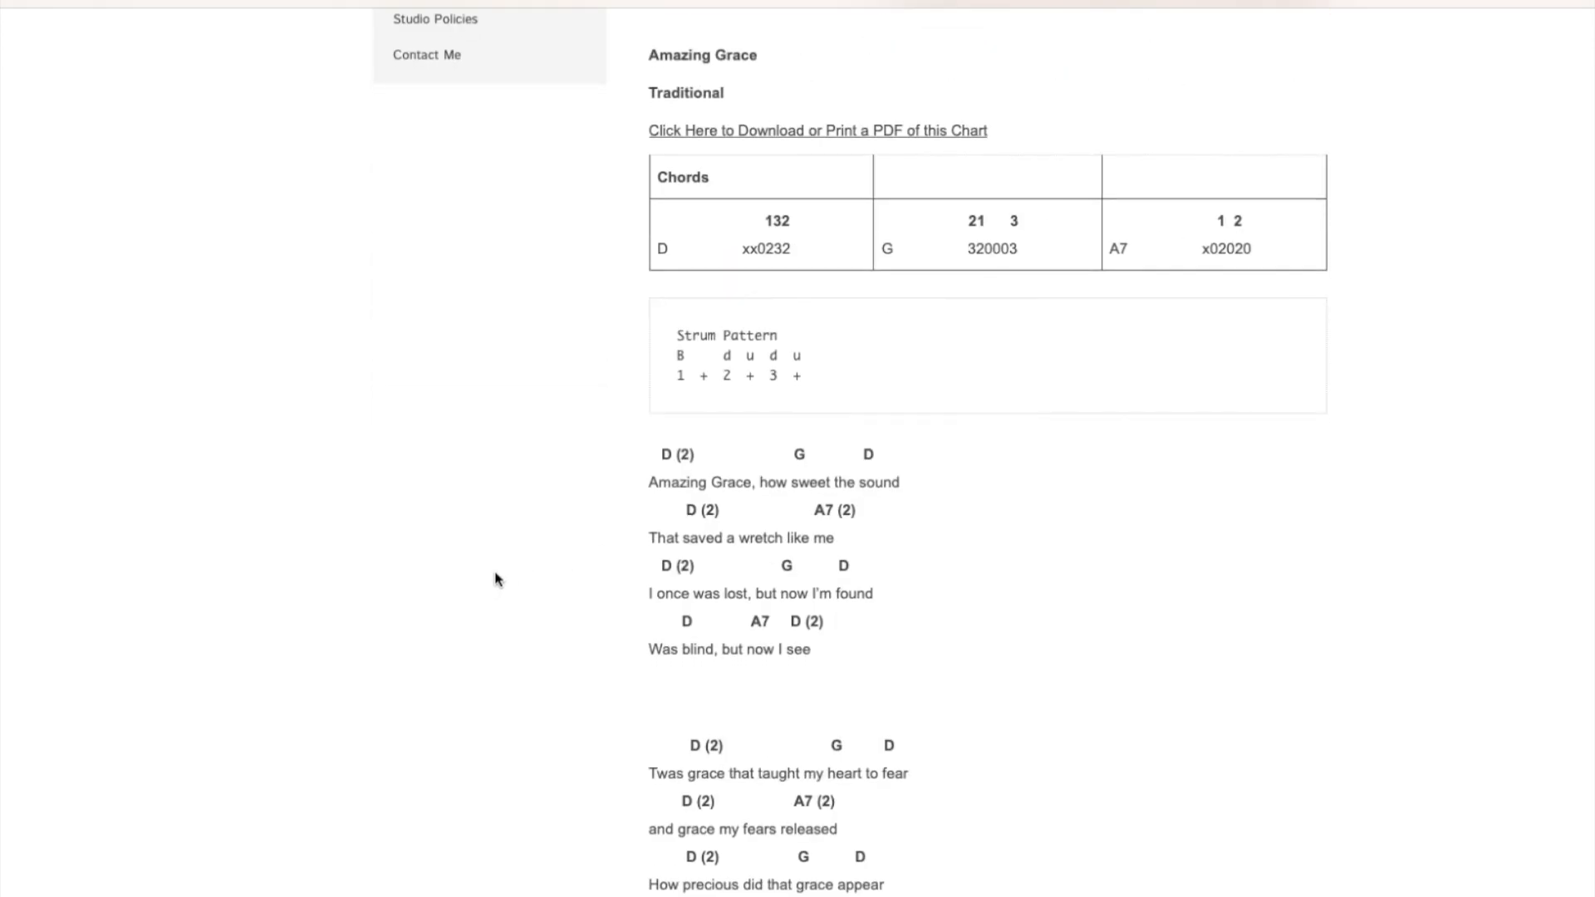
scroll(498, 577, down, 1)
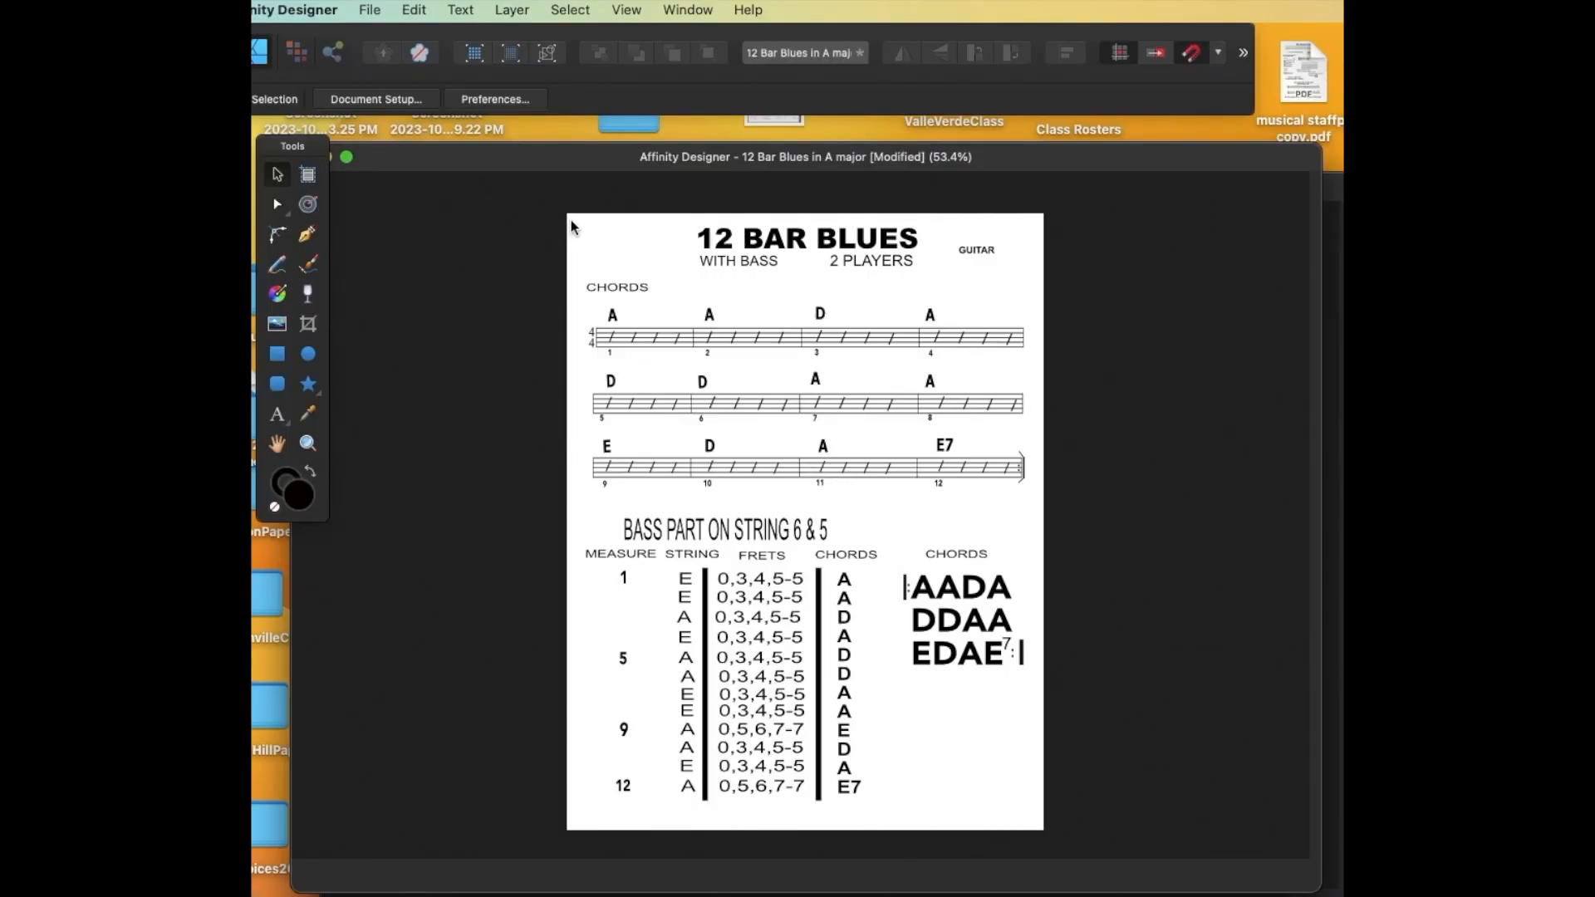
Switch to Affinity Designer and copy everything on the 12 Bar Blues in A major page.
drag(570, 222, 1038, 827)
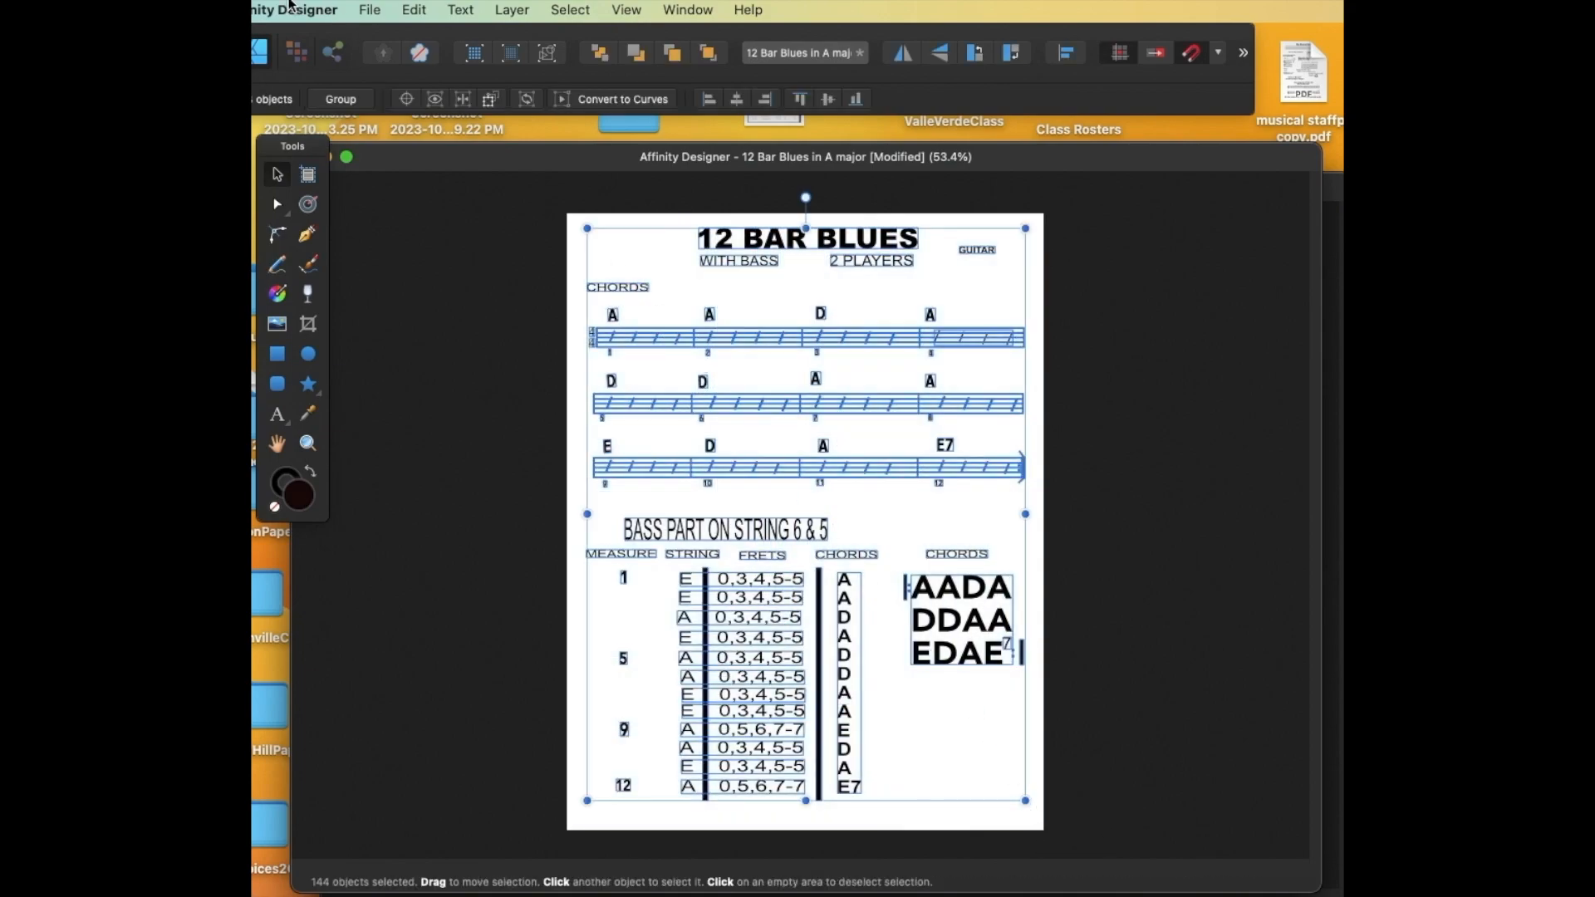
click(425, 12)
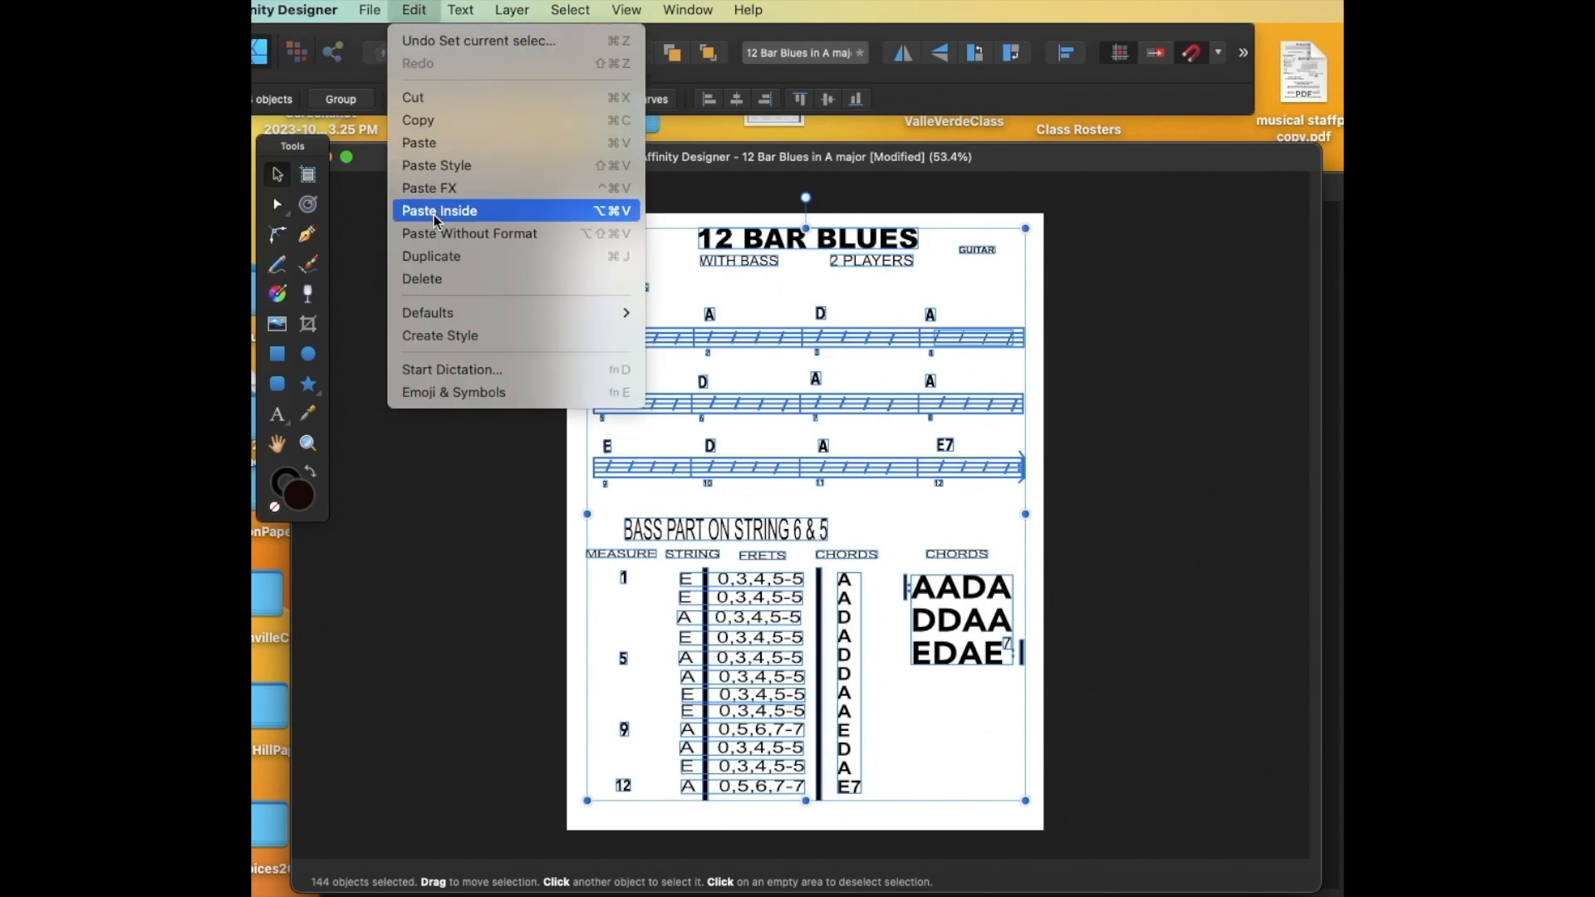
click(438, 146)
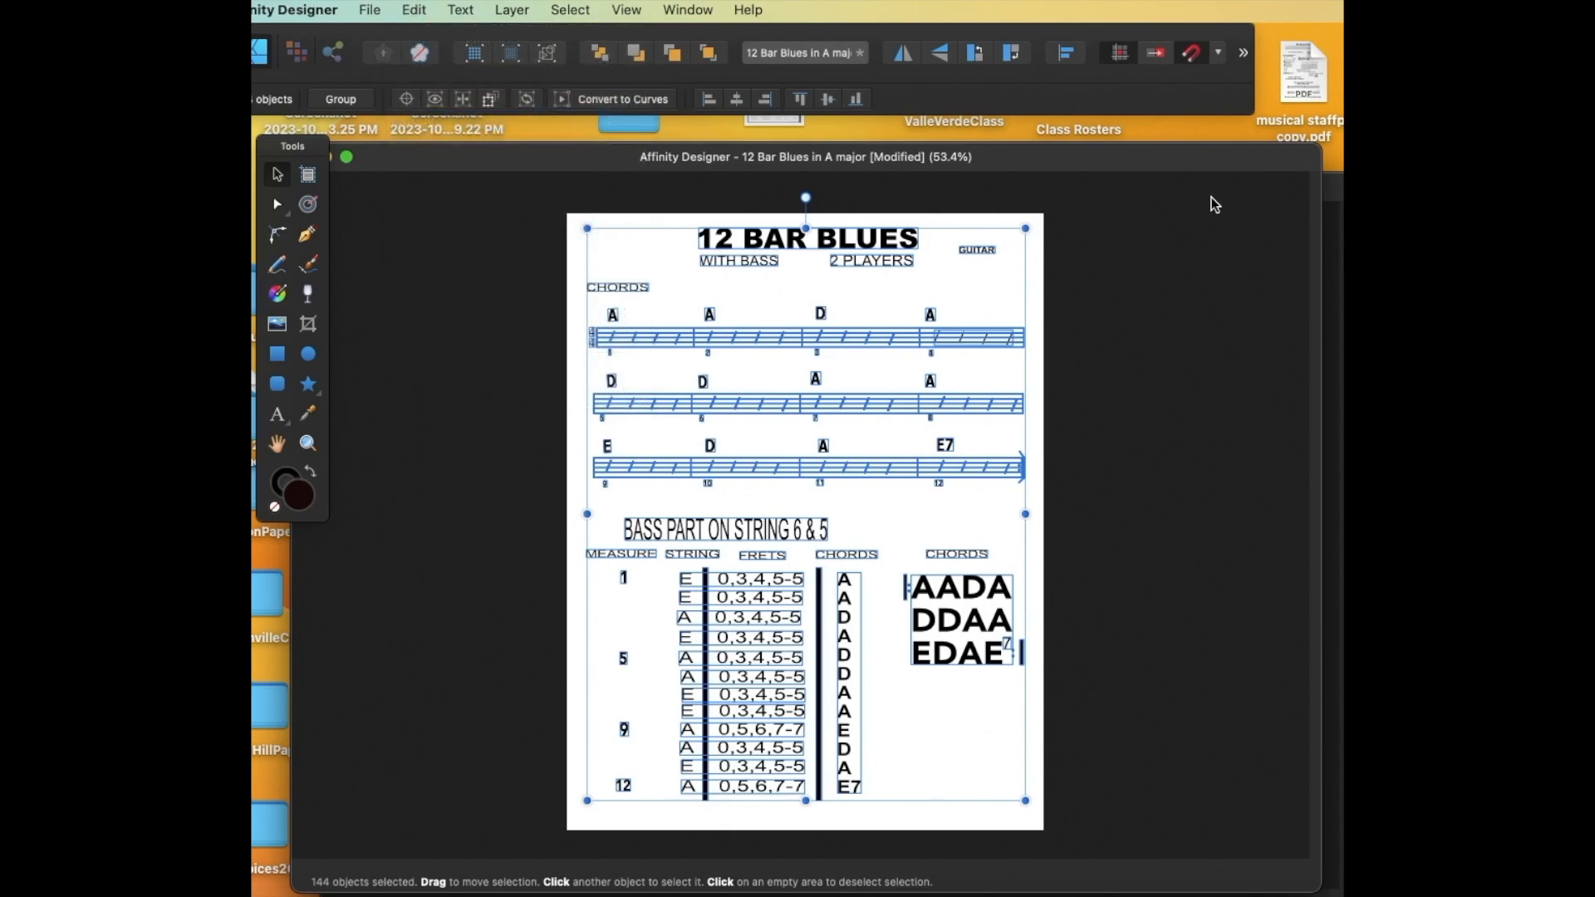
Create a new blank document, paste the copied 12 Bar Blues sheet into it and clear the selection.
key(super+n)
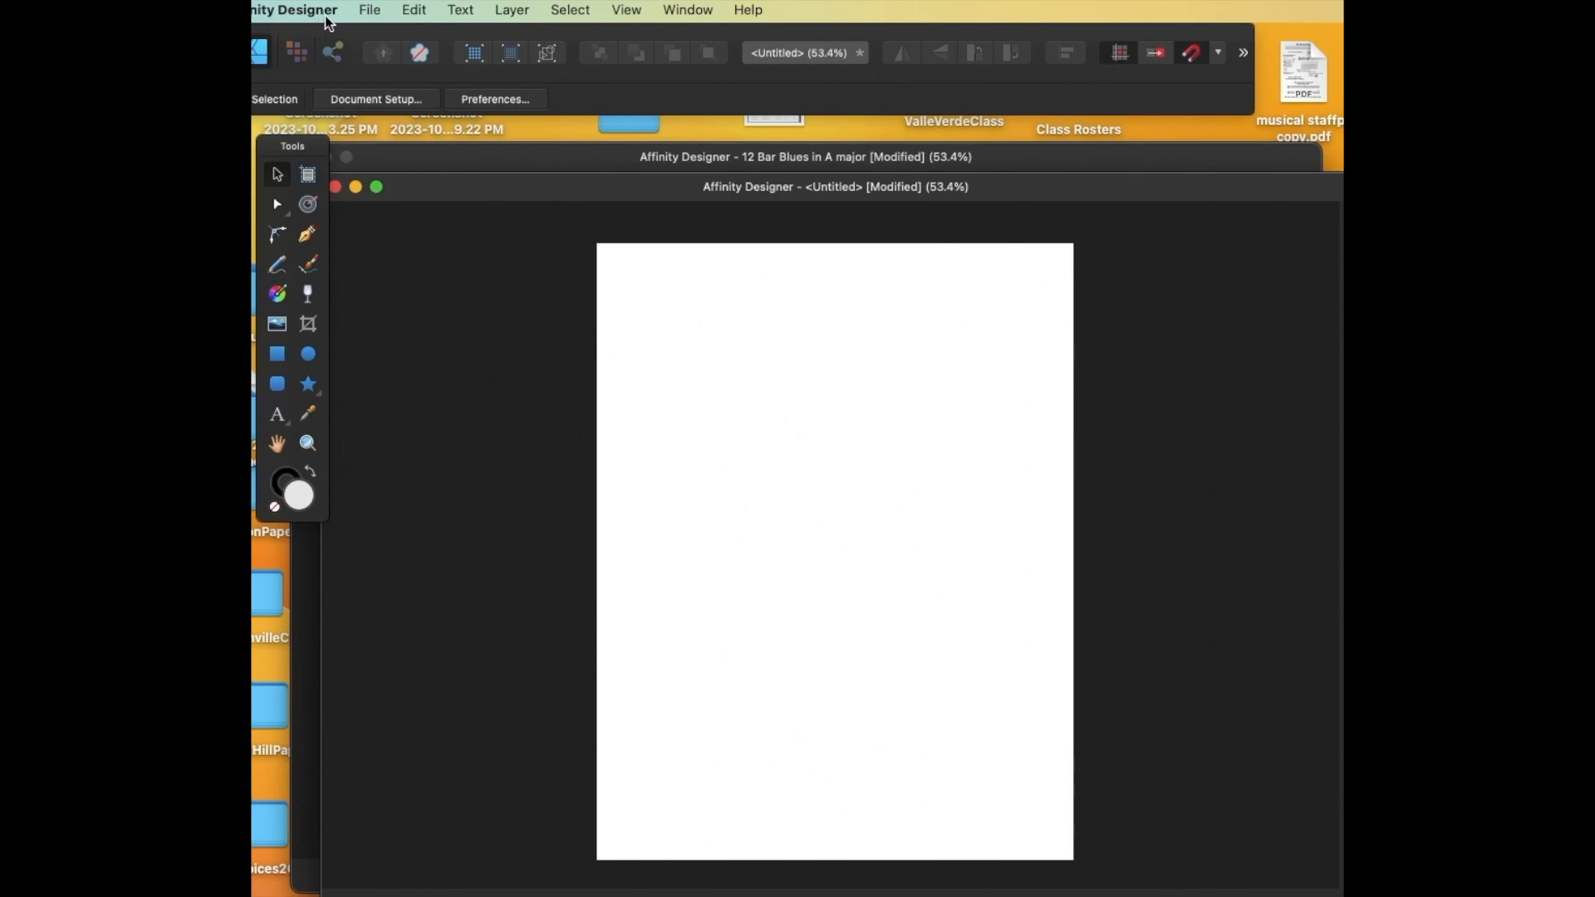
click(370, 12)
mouse_move(414, 10)
click(430, 143)
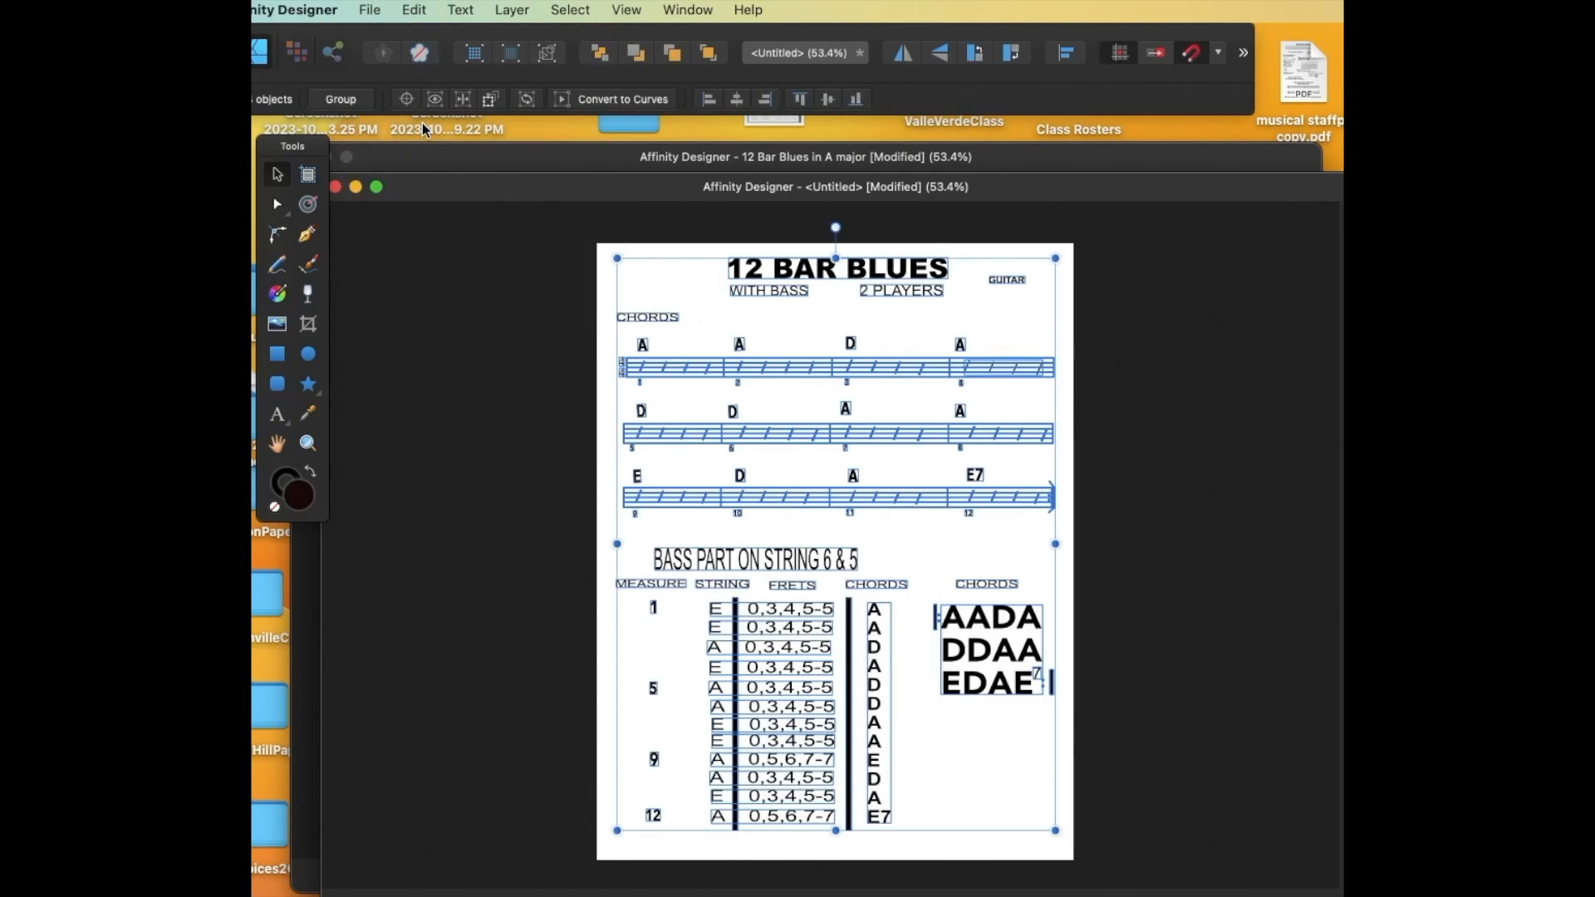
click(686, 315)
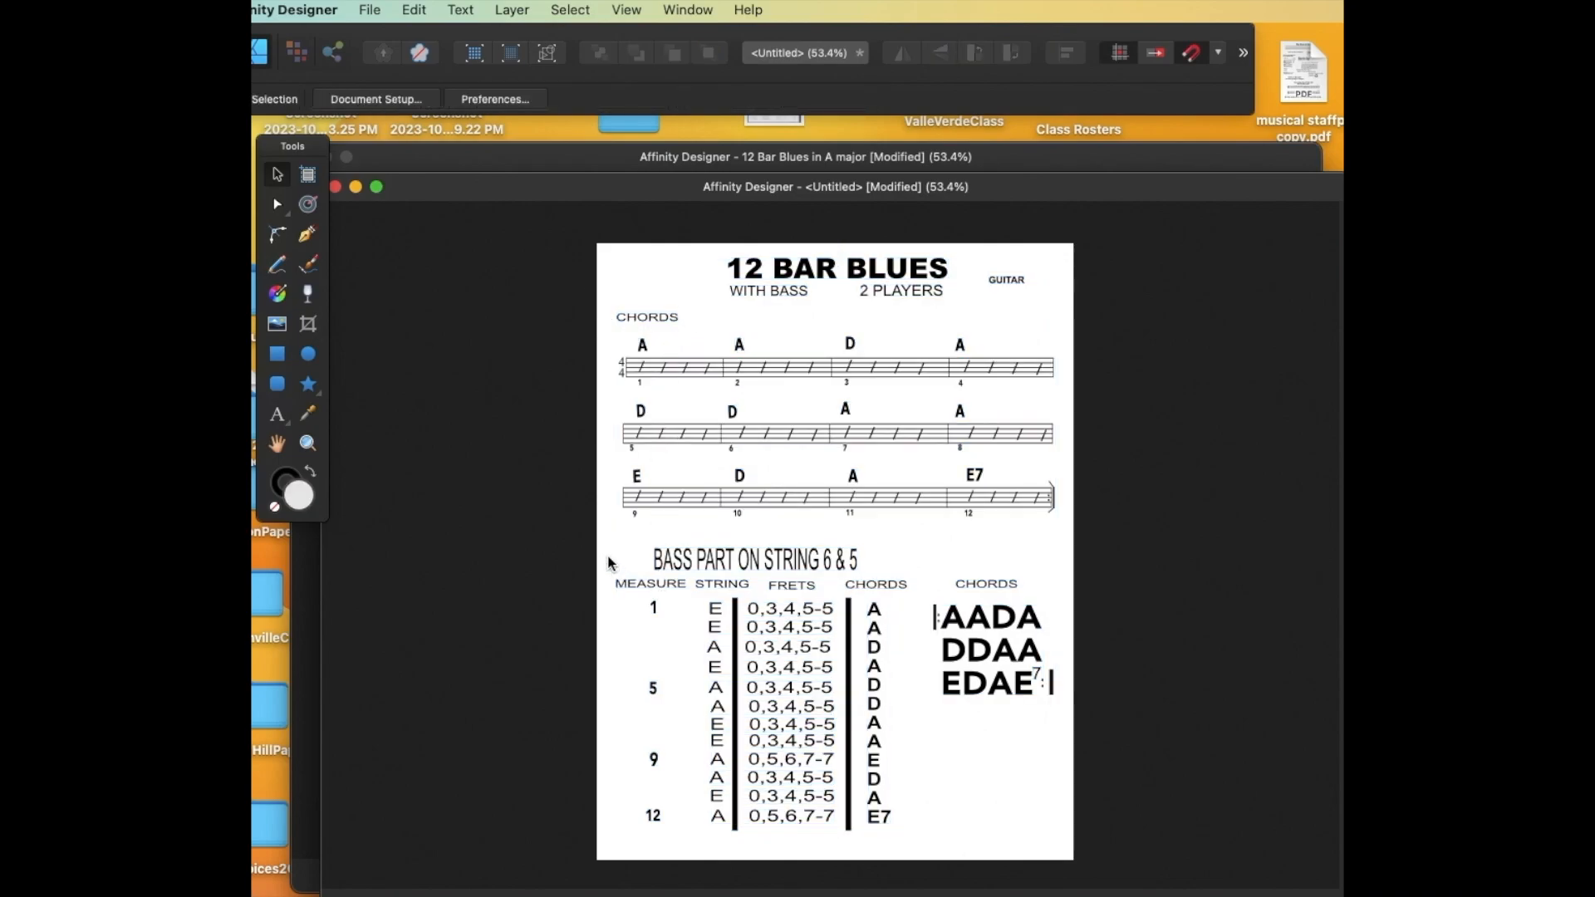
Delete the whole bass part table with its headings and move the AADA/DDAA/EDAE chord summary block down near the page's lower edge.
drag(602, 536, 922, 845)
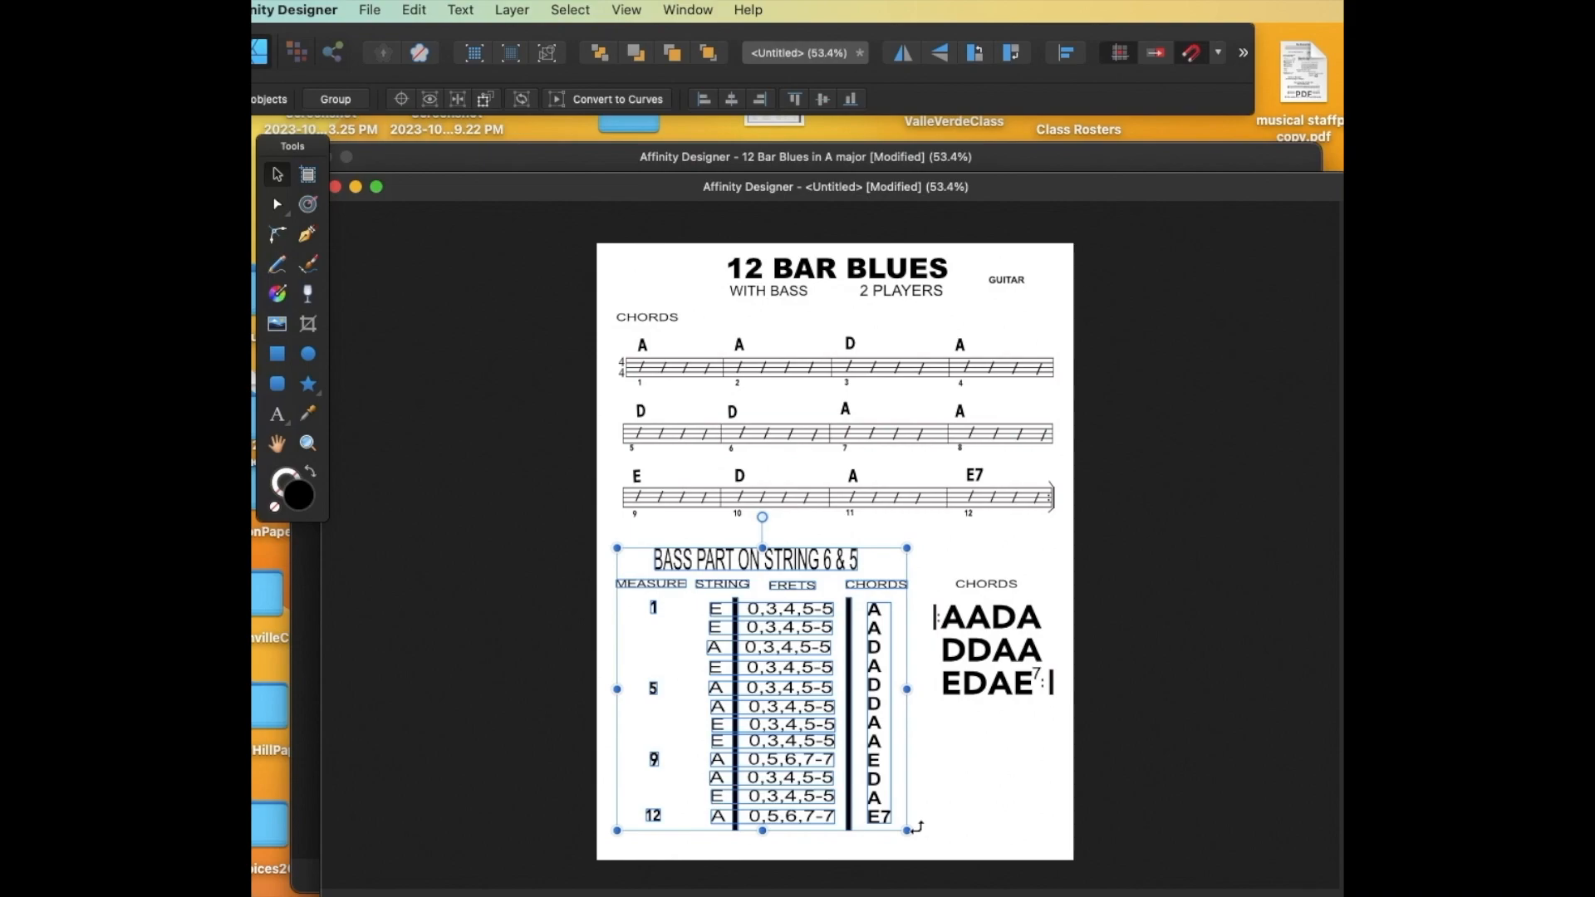
click(920, 833)
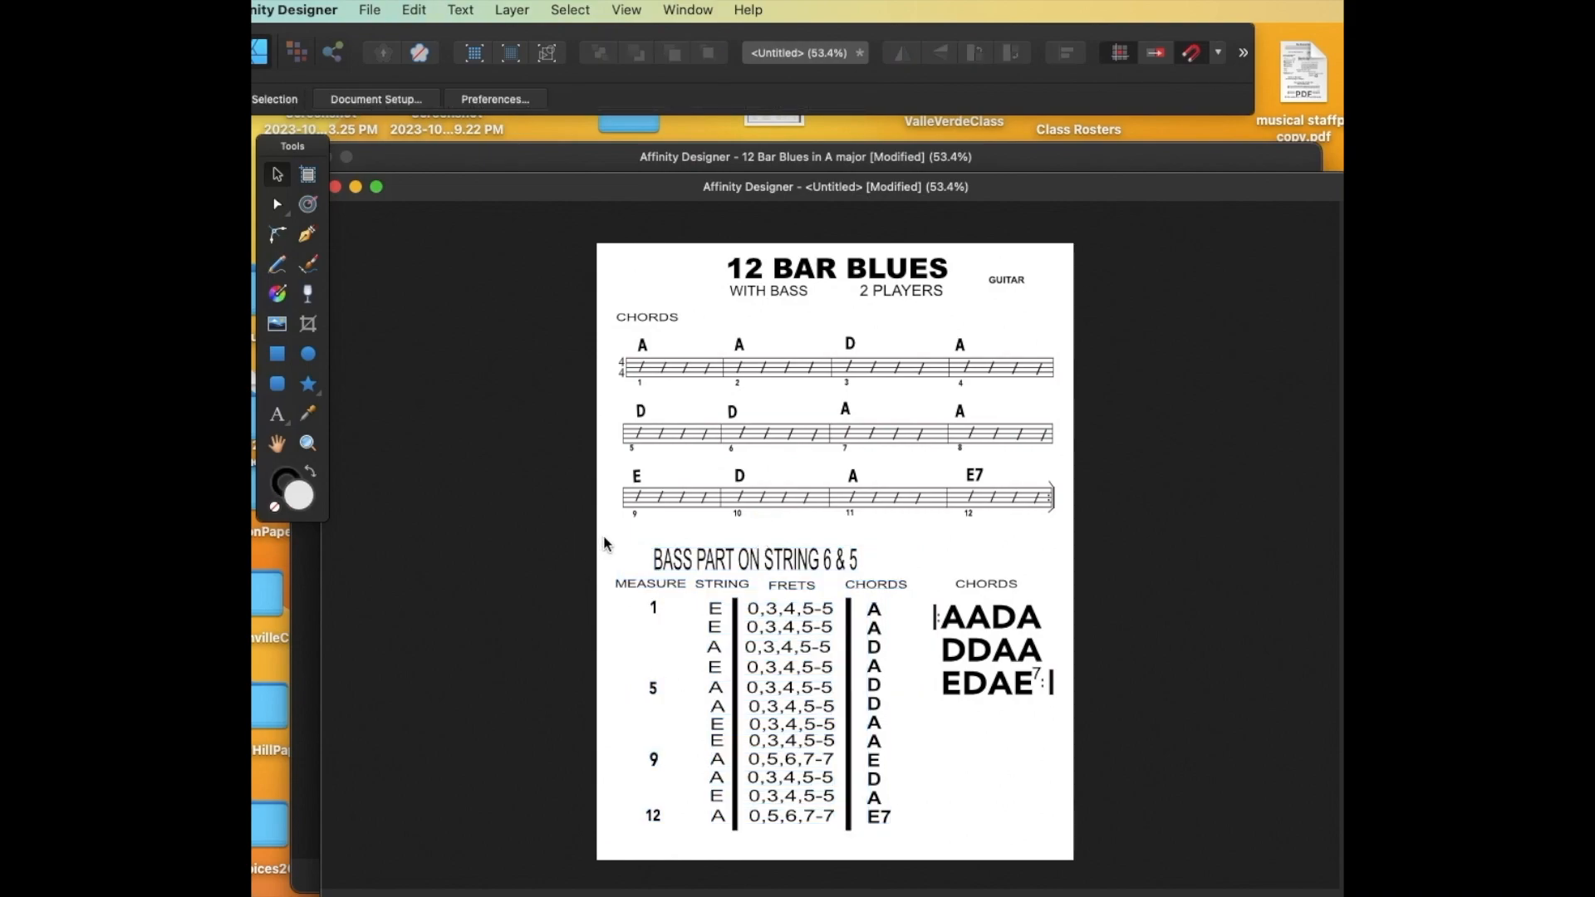
drag(605, 540, 916, 851)
key(Delete)
drag(905, 570, 941, 817)
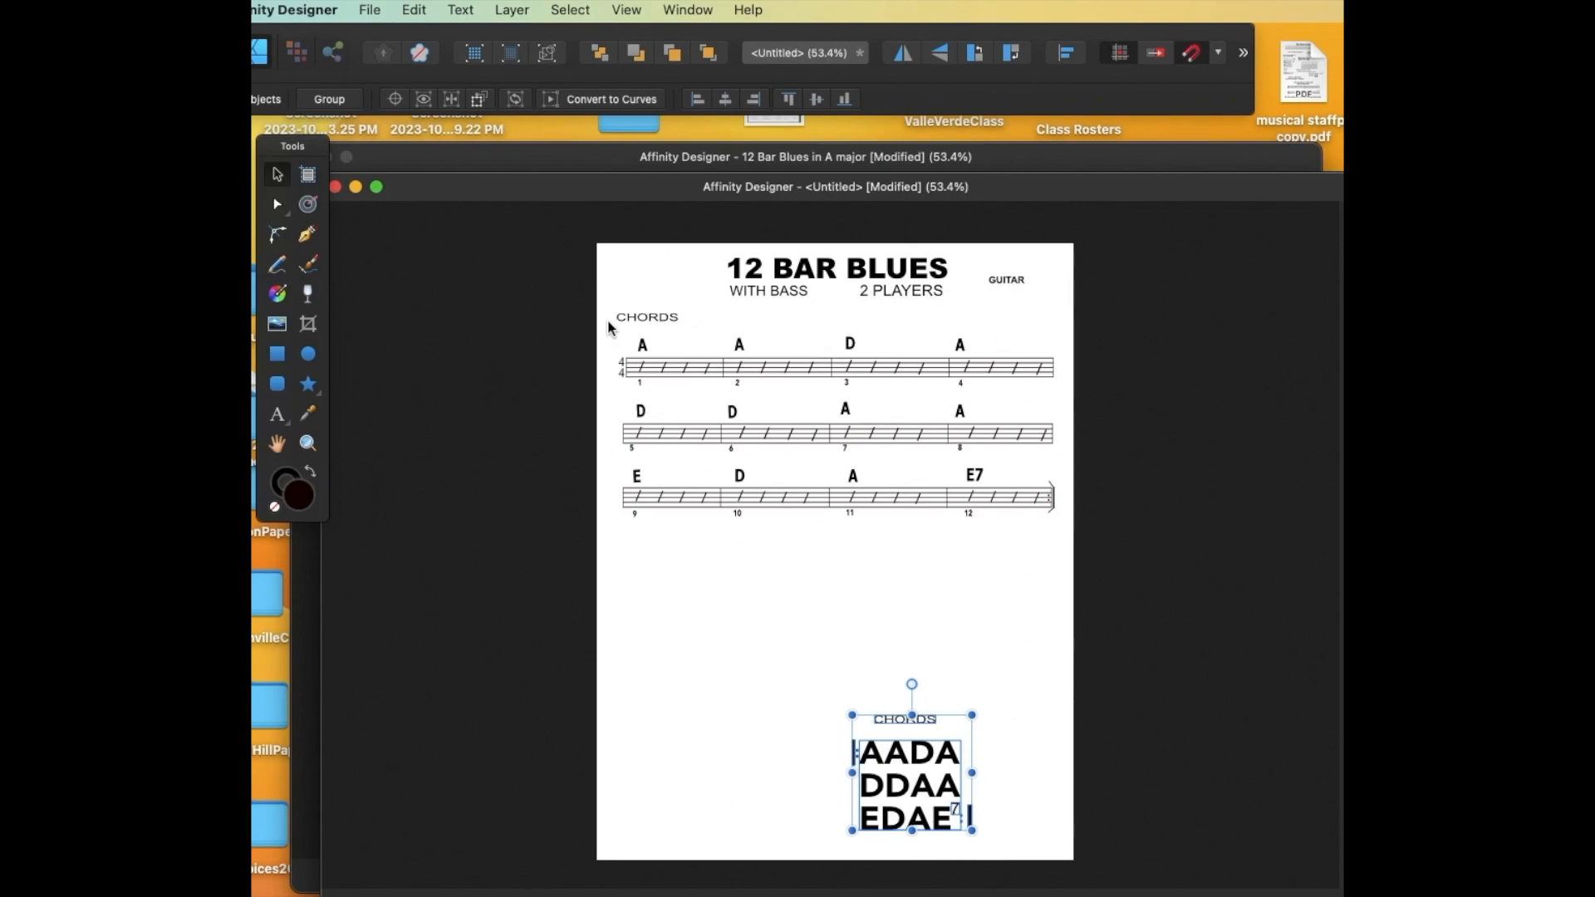
Spread the second and third staff rows further down the page and delete the CHORDS label above the first row.
drag(608, 407, 1070, 587)
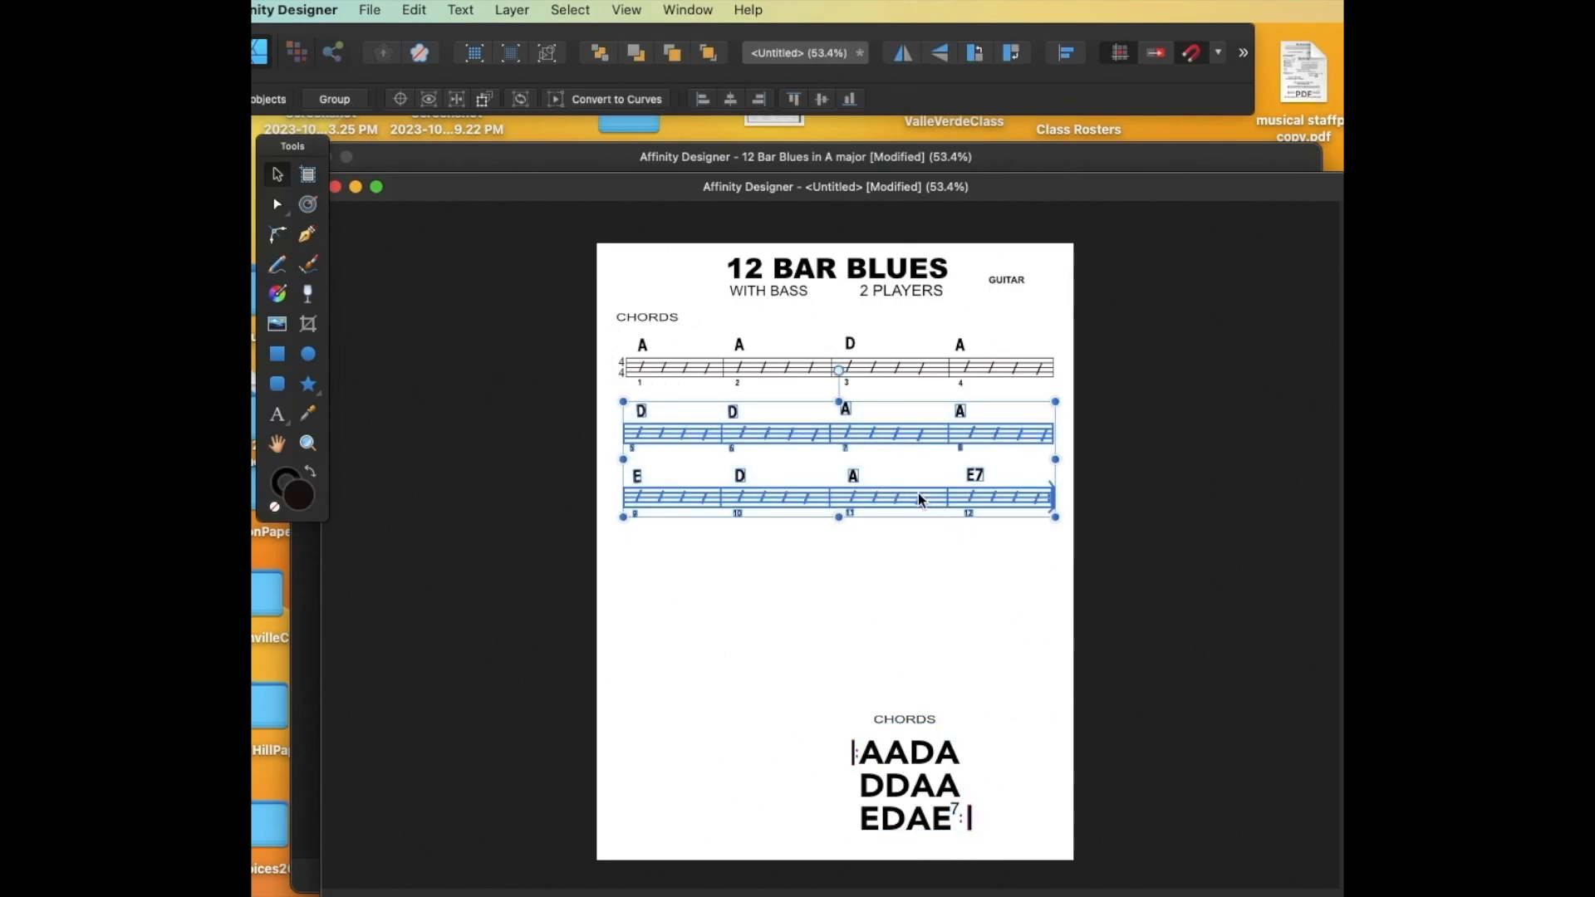
drag(854, 463, 855, 501)
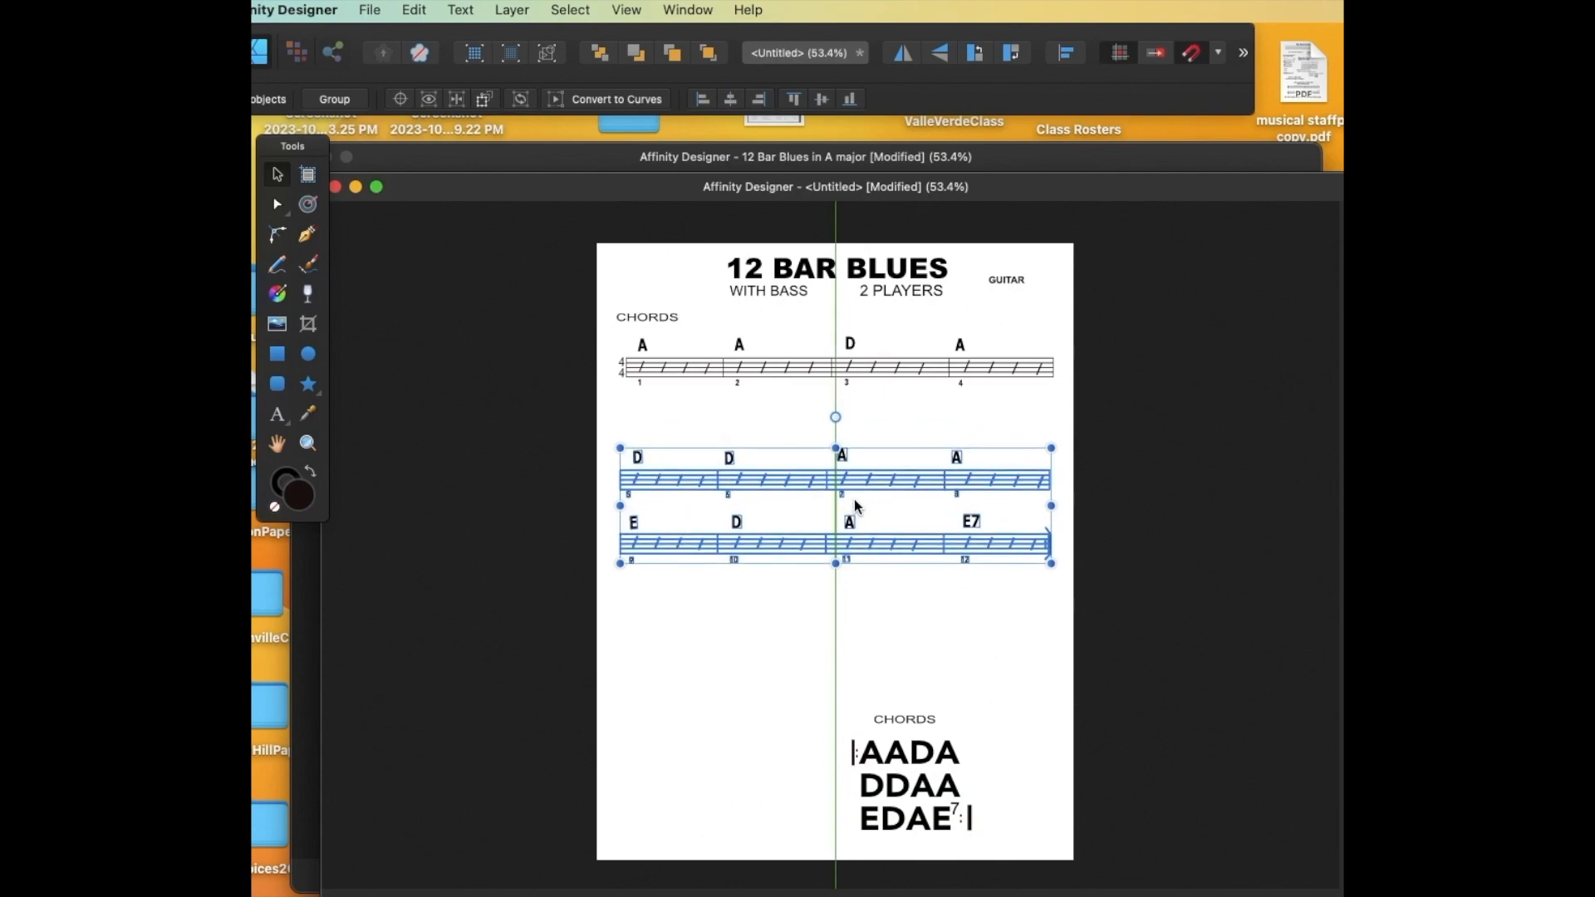
click(609, 510)
drag(610, 515, 1067, 610)
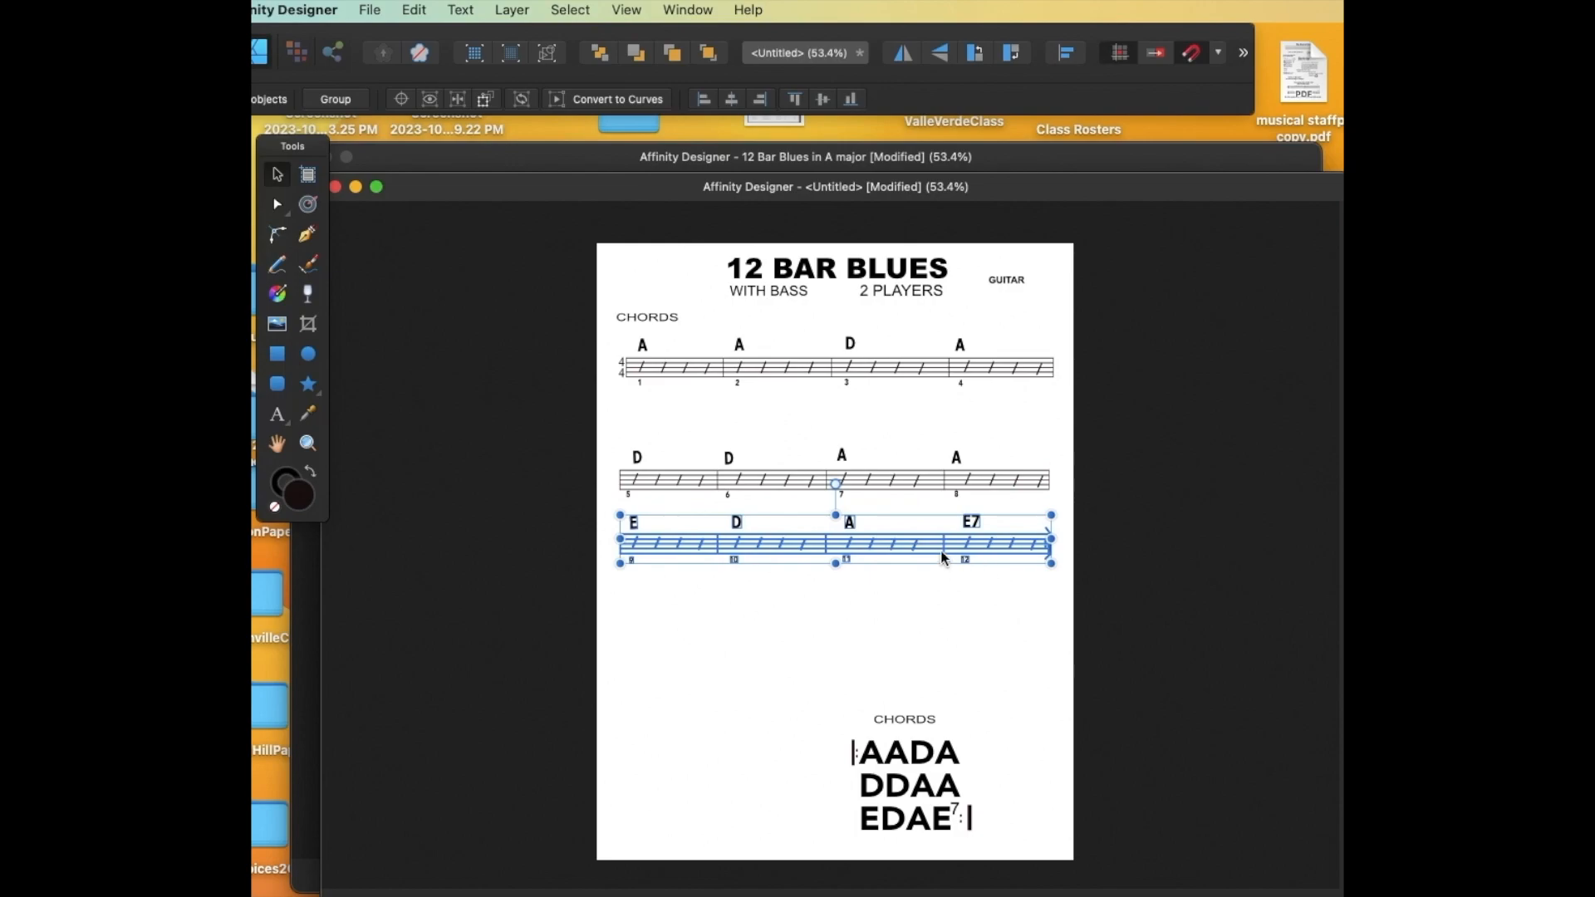
drag(887, 543, 886, 603)
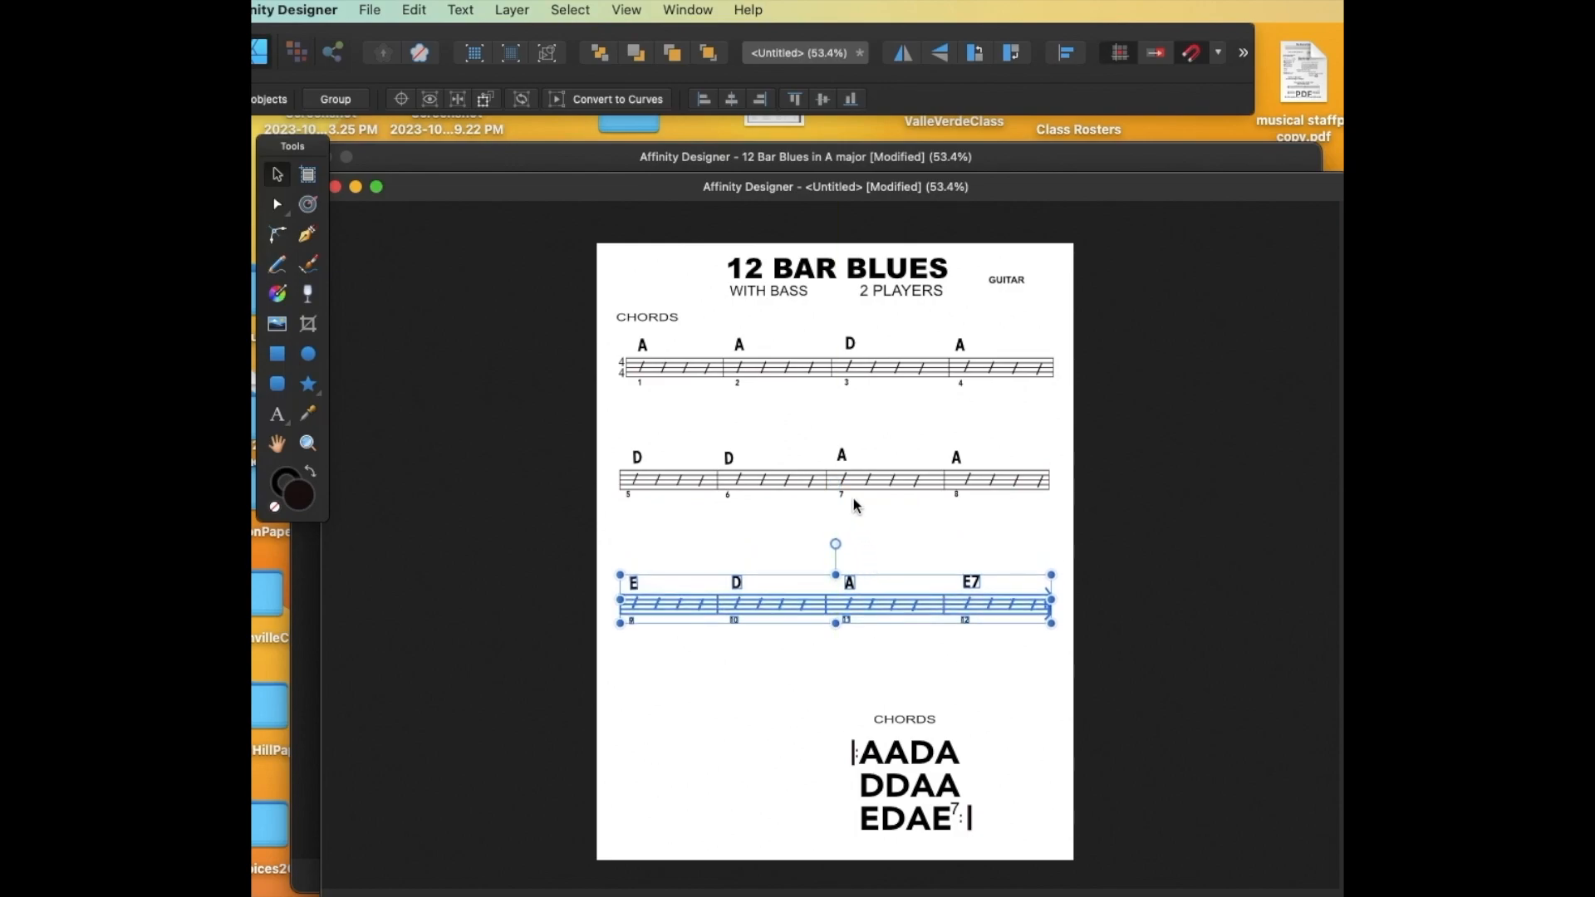
click(632, 324)
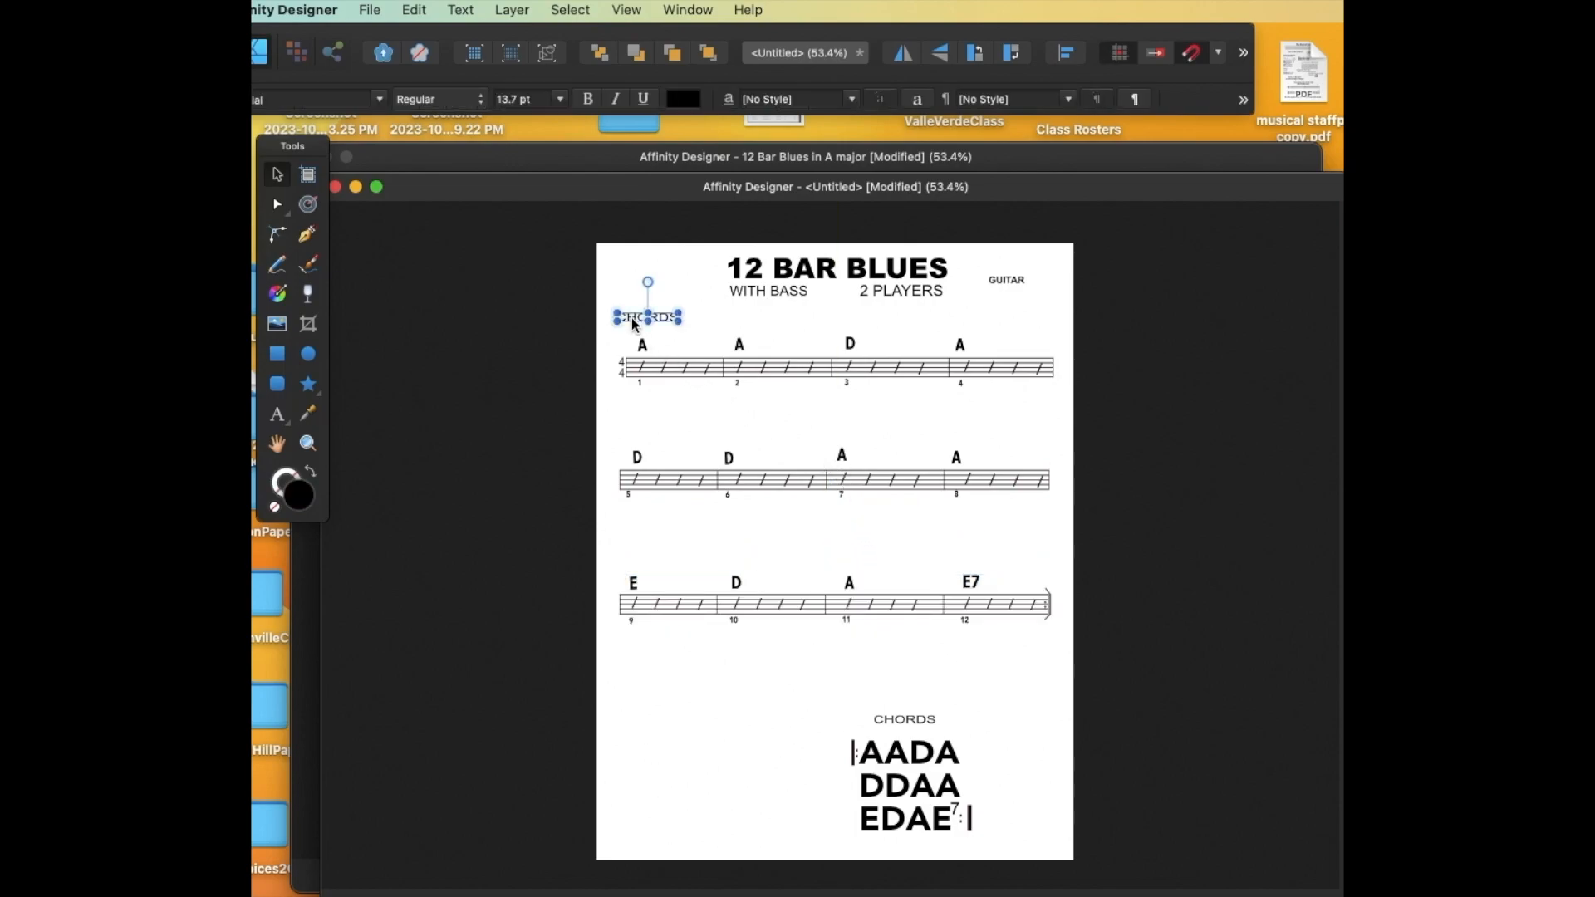
key(super+z)
Replace the sheet title text "12 BAR BLUES" with "Amazing Grace".
click(762, 275)
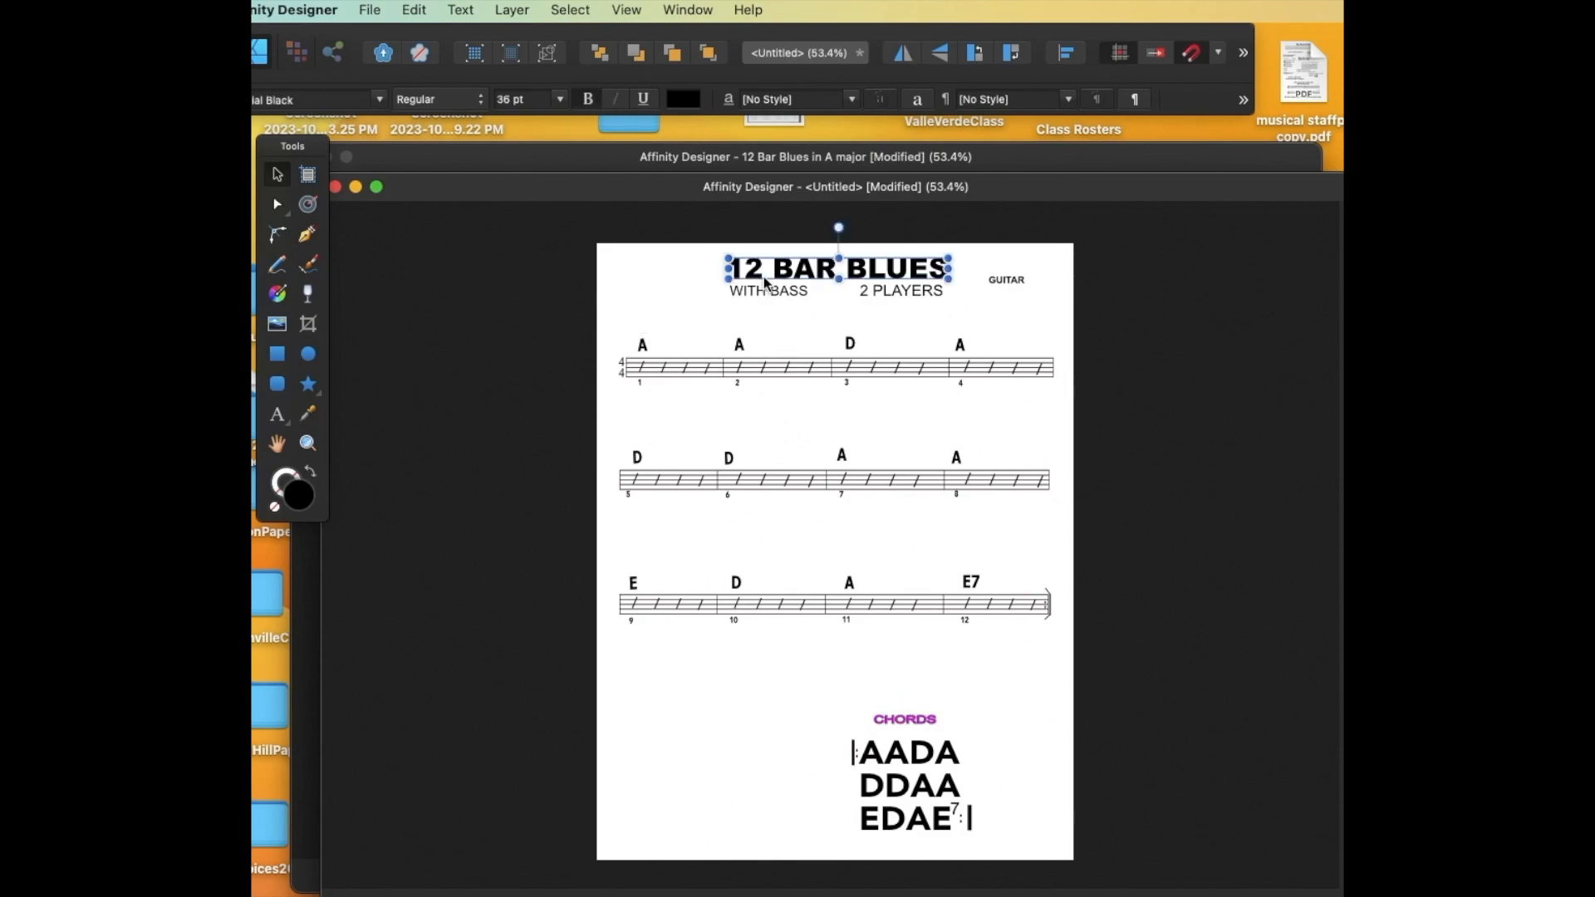
double_click(772, 270)
key(Delete)
key(Delete)
key(Delete)
key(Delete)
key(Delete)
key(Delete)
key(Delete)
key(Delete)
key(Delete)
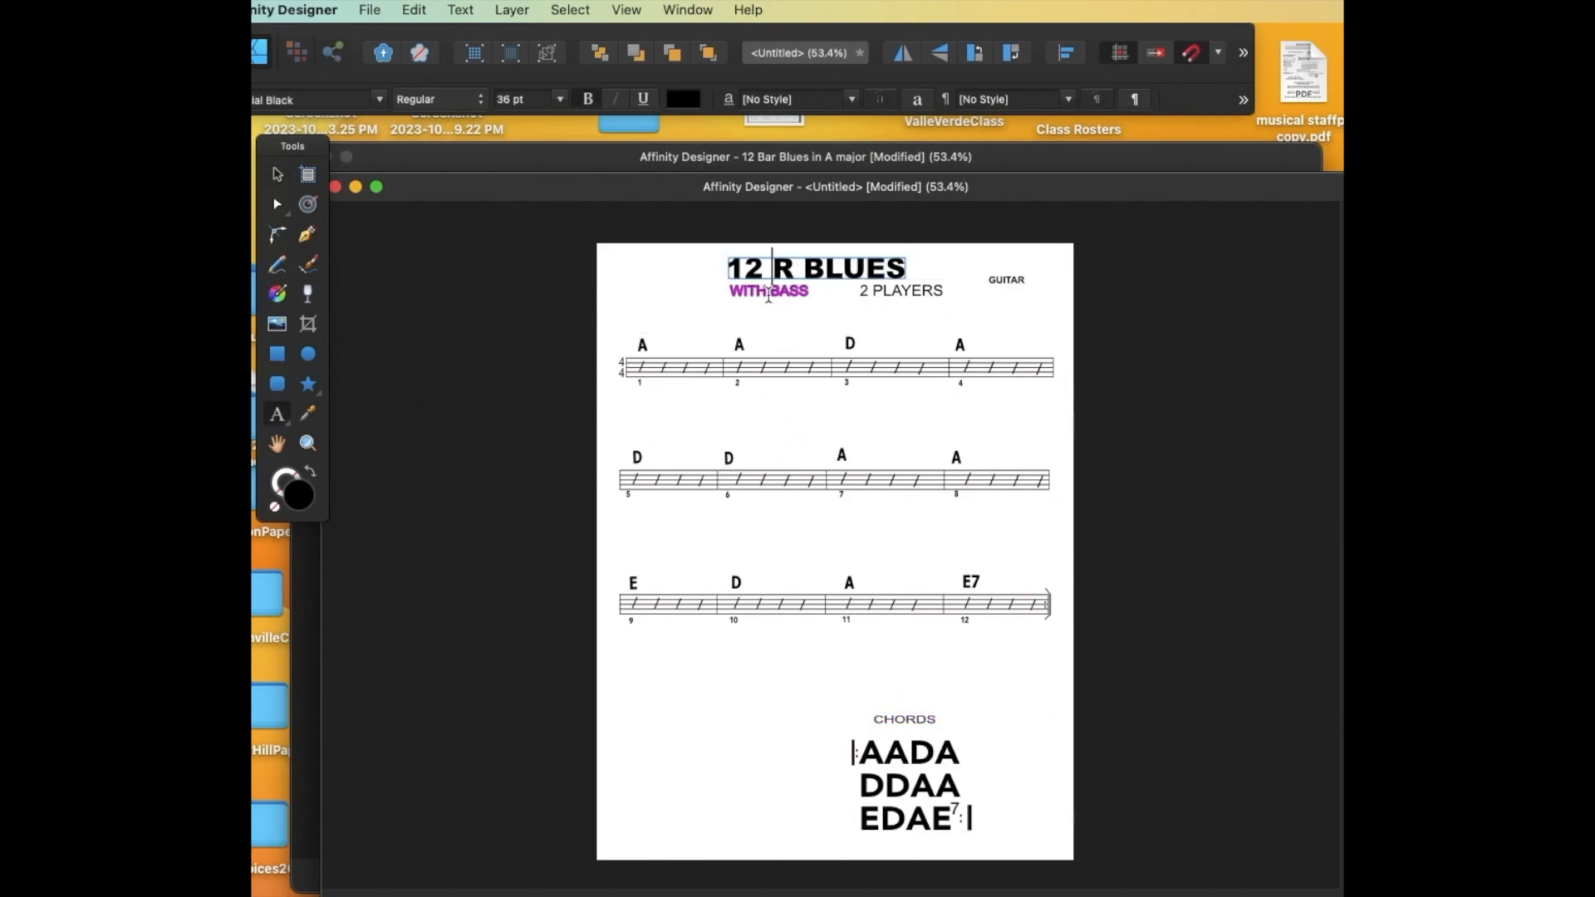
key(BackSpace)
key(BackSpace)
text(Am)
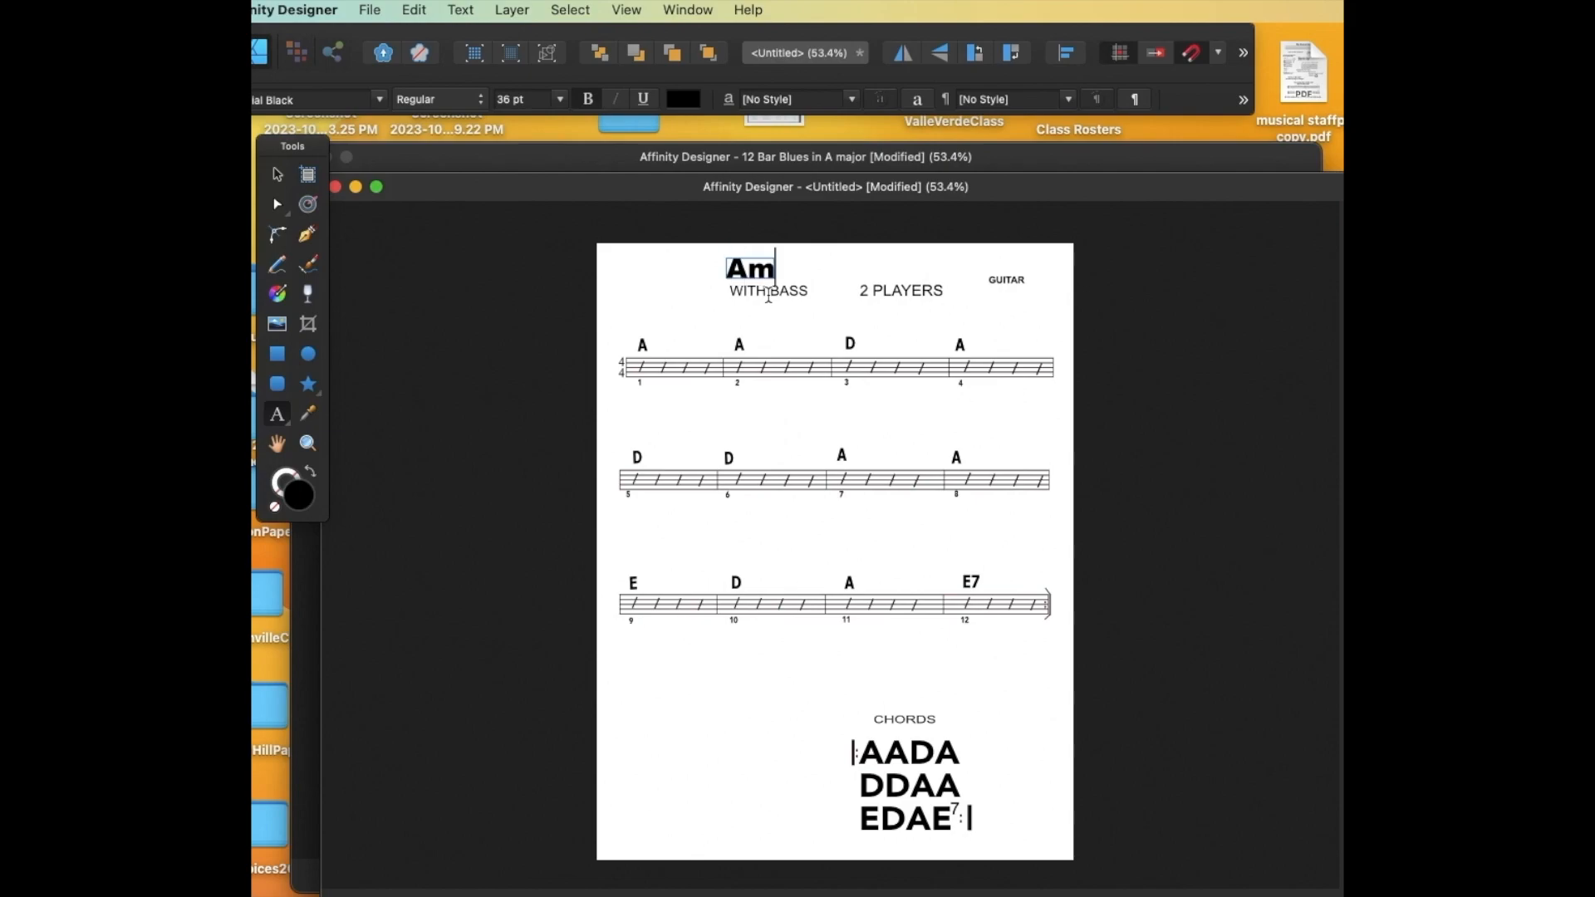
text(azing Grace)
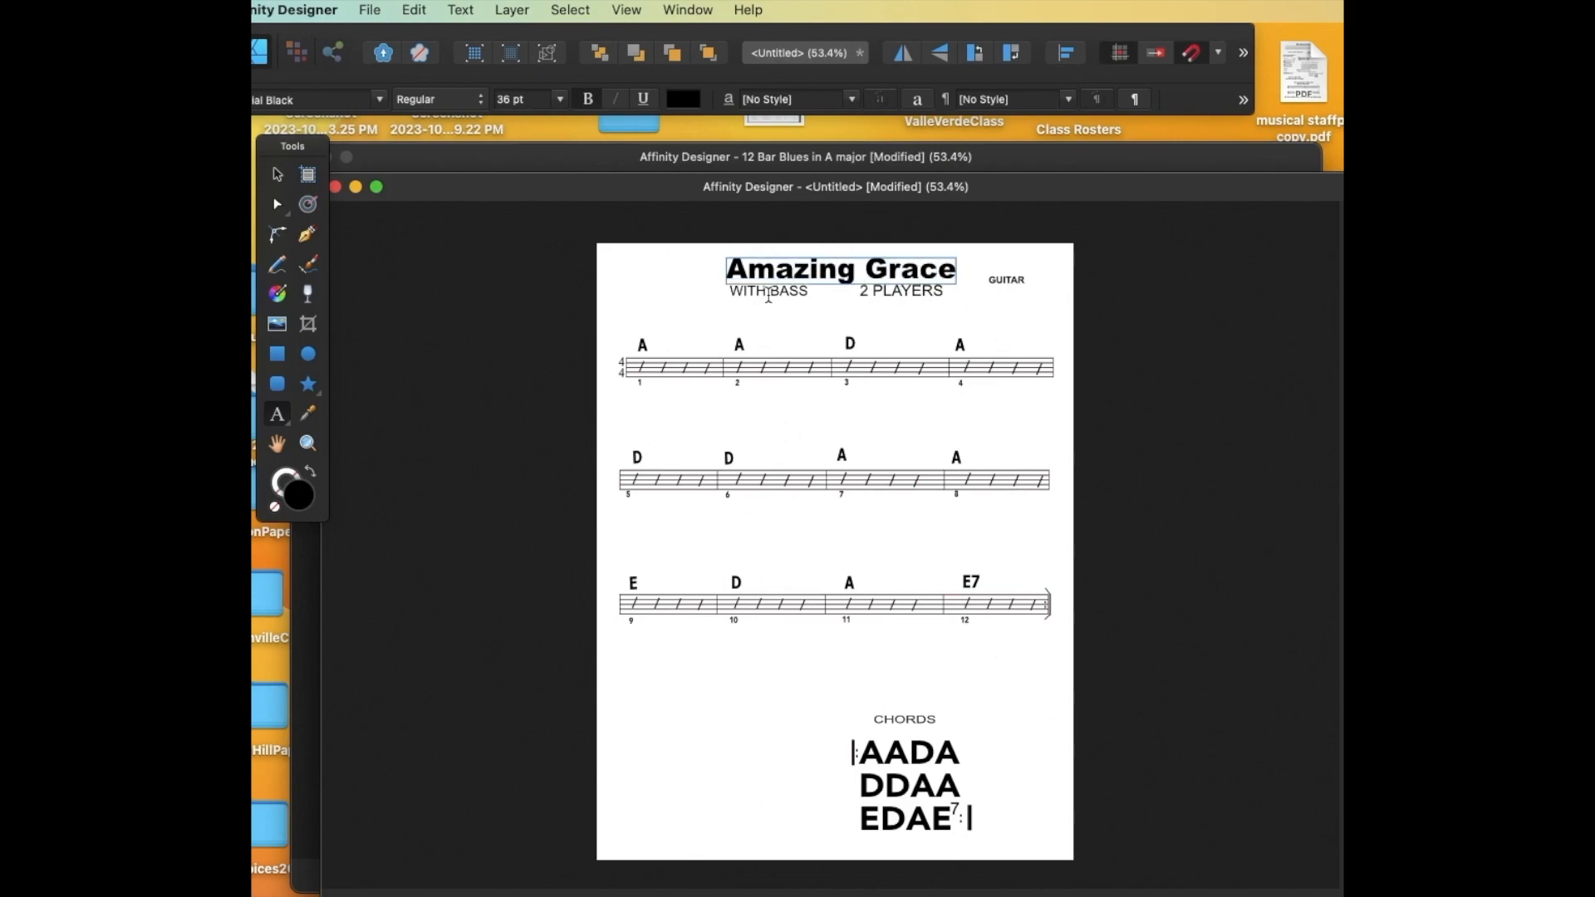
Delete the "WITH BASS" and "2 PLAYERS" subtitles beneath the title.
click(910, 293)
triple_click(758, 297)
key(Escape)
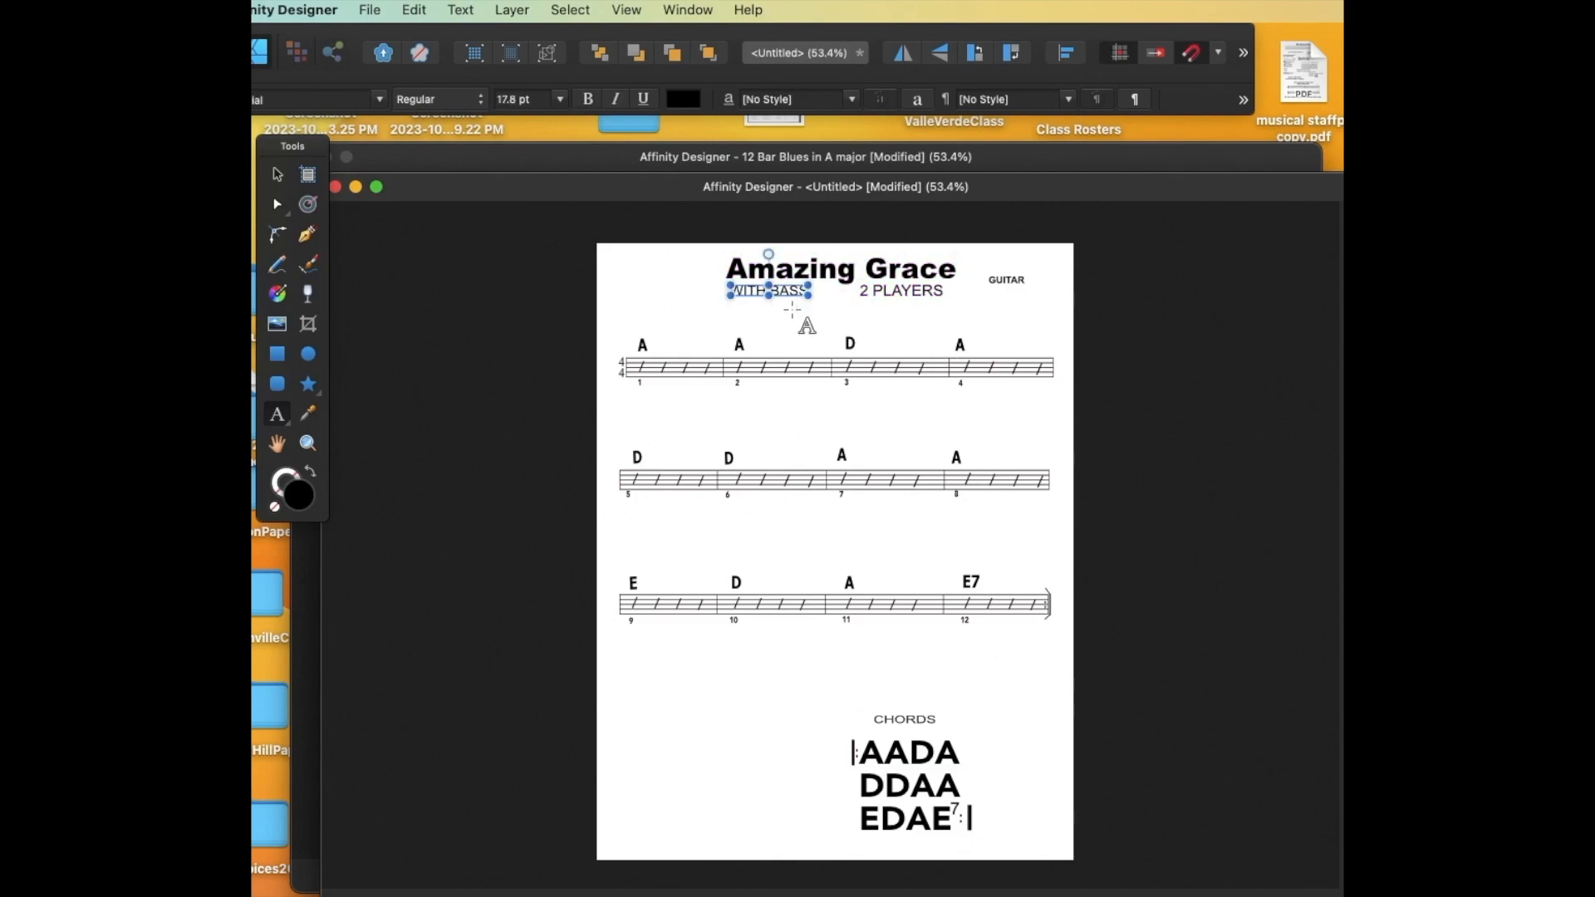
key(Escape)
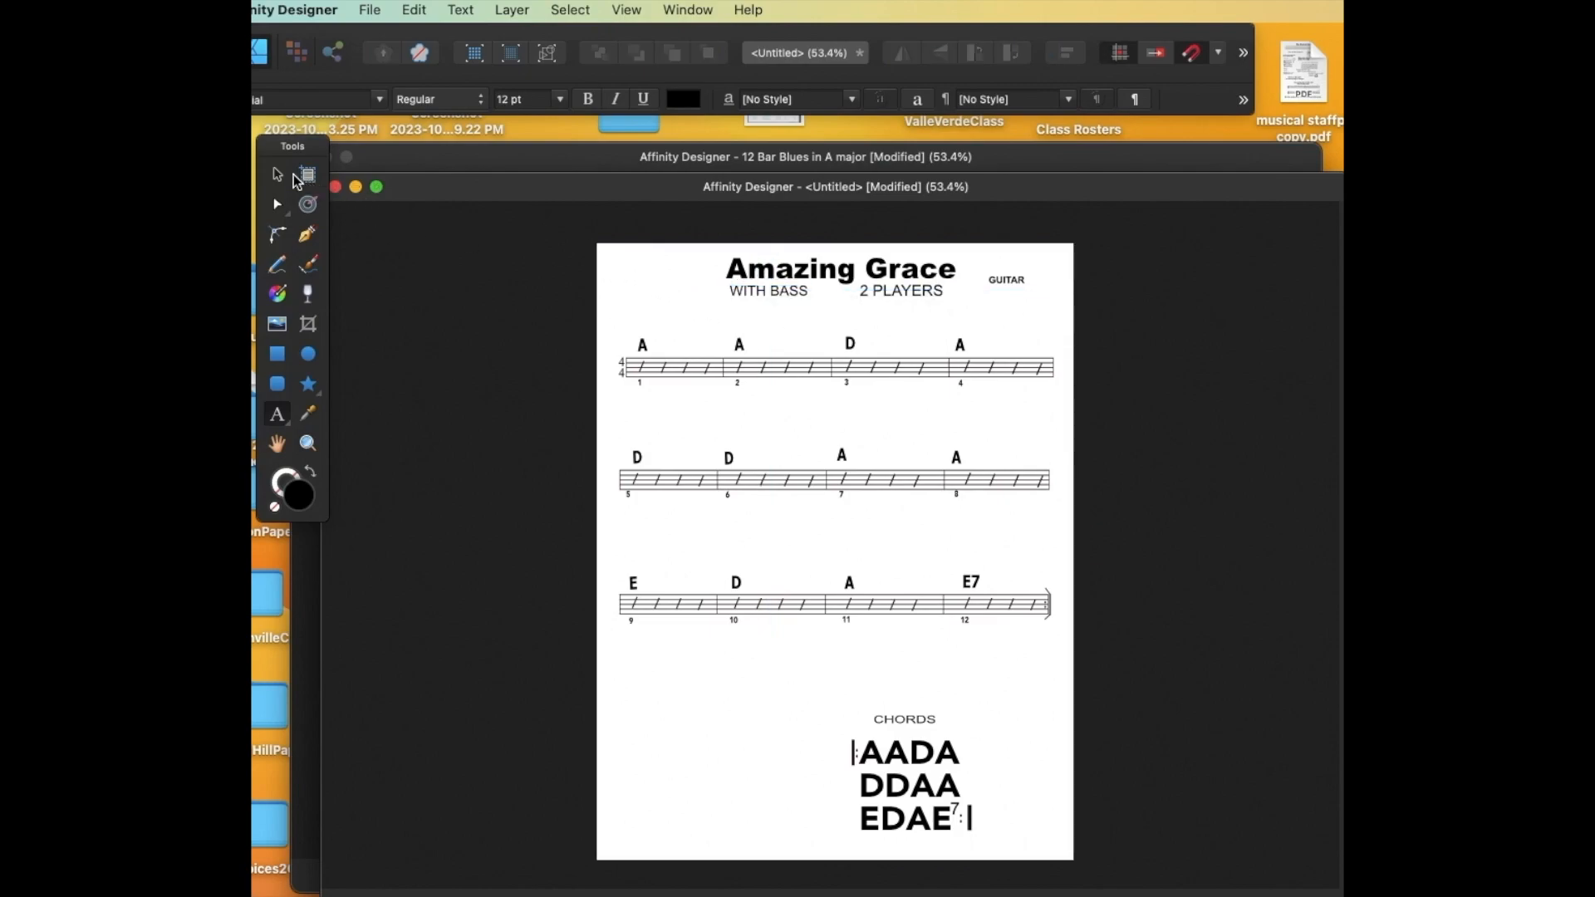
click(279, 174)
click(795, 295)
key(BackSpace)
click(879, 293)
key(BackSpace)
Move the Amazing Grace title lower and nearer the page's centre, and delete the GUITAR label beside it.
drag(864, 284, 836, 286)
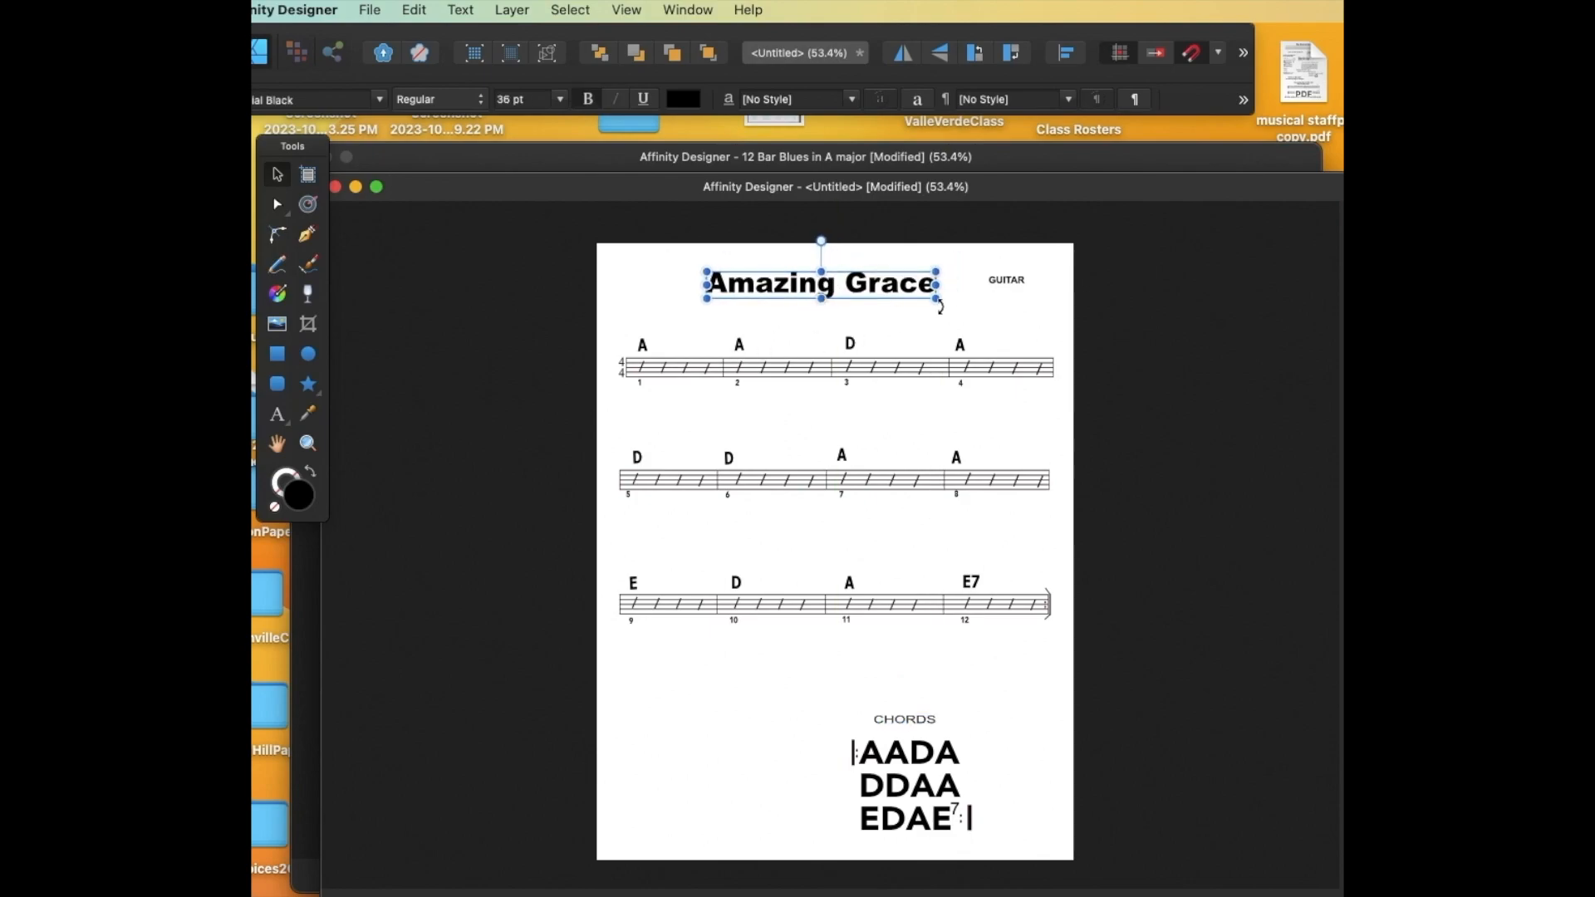
click(1003, 283)
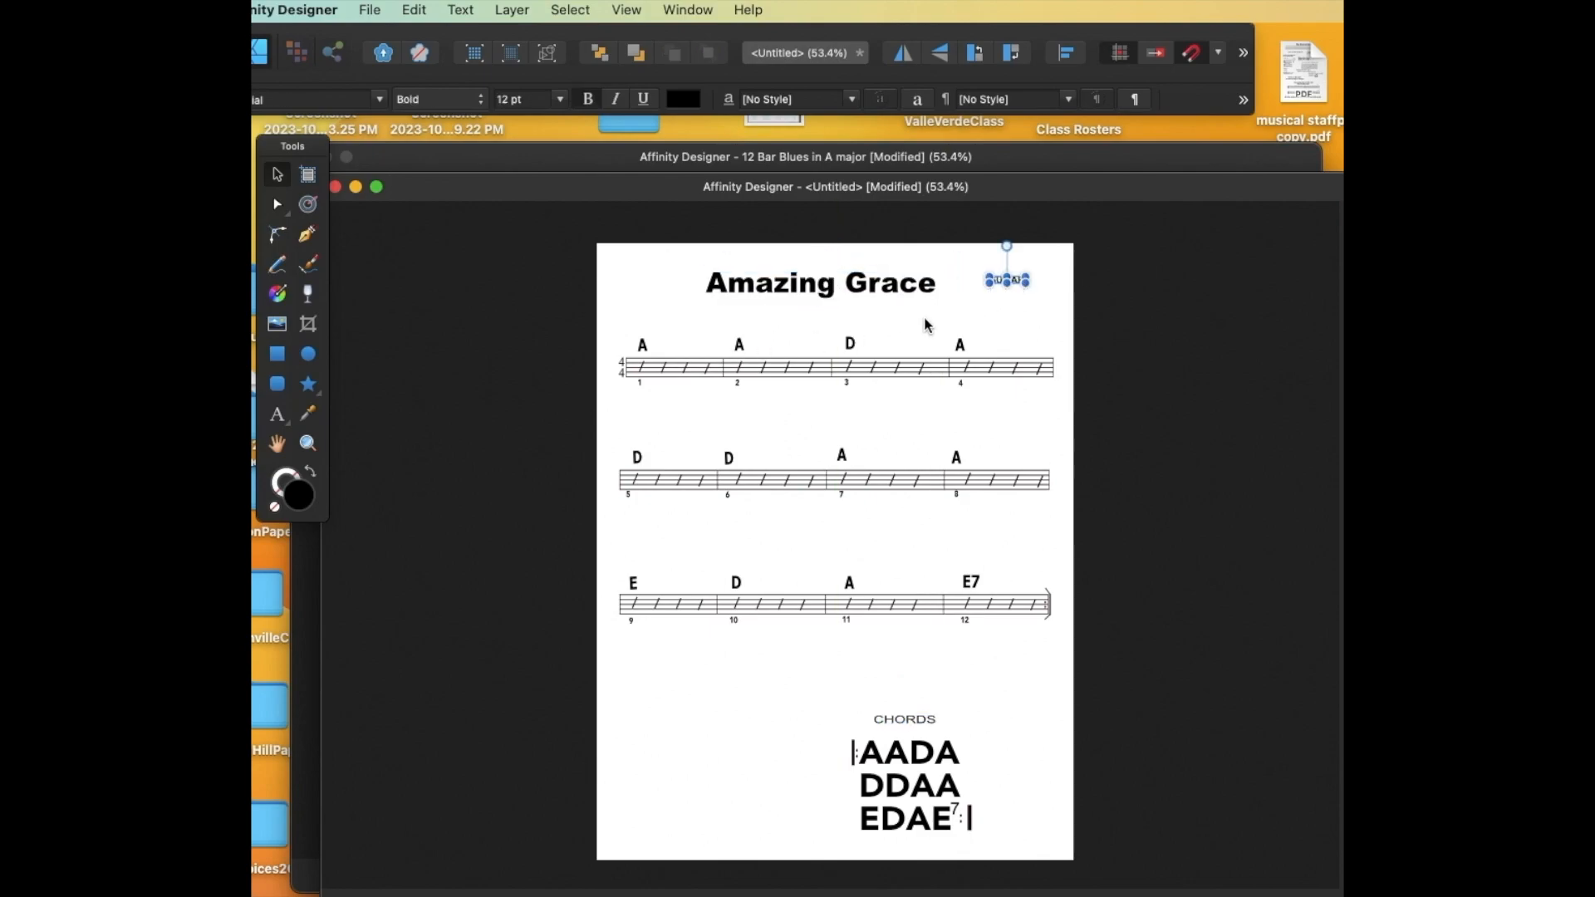
key(Delete)
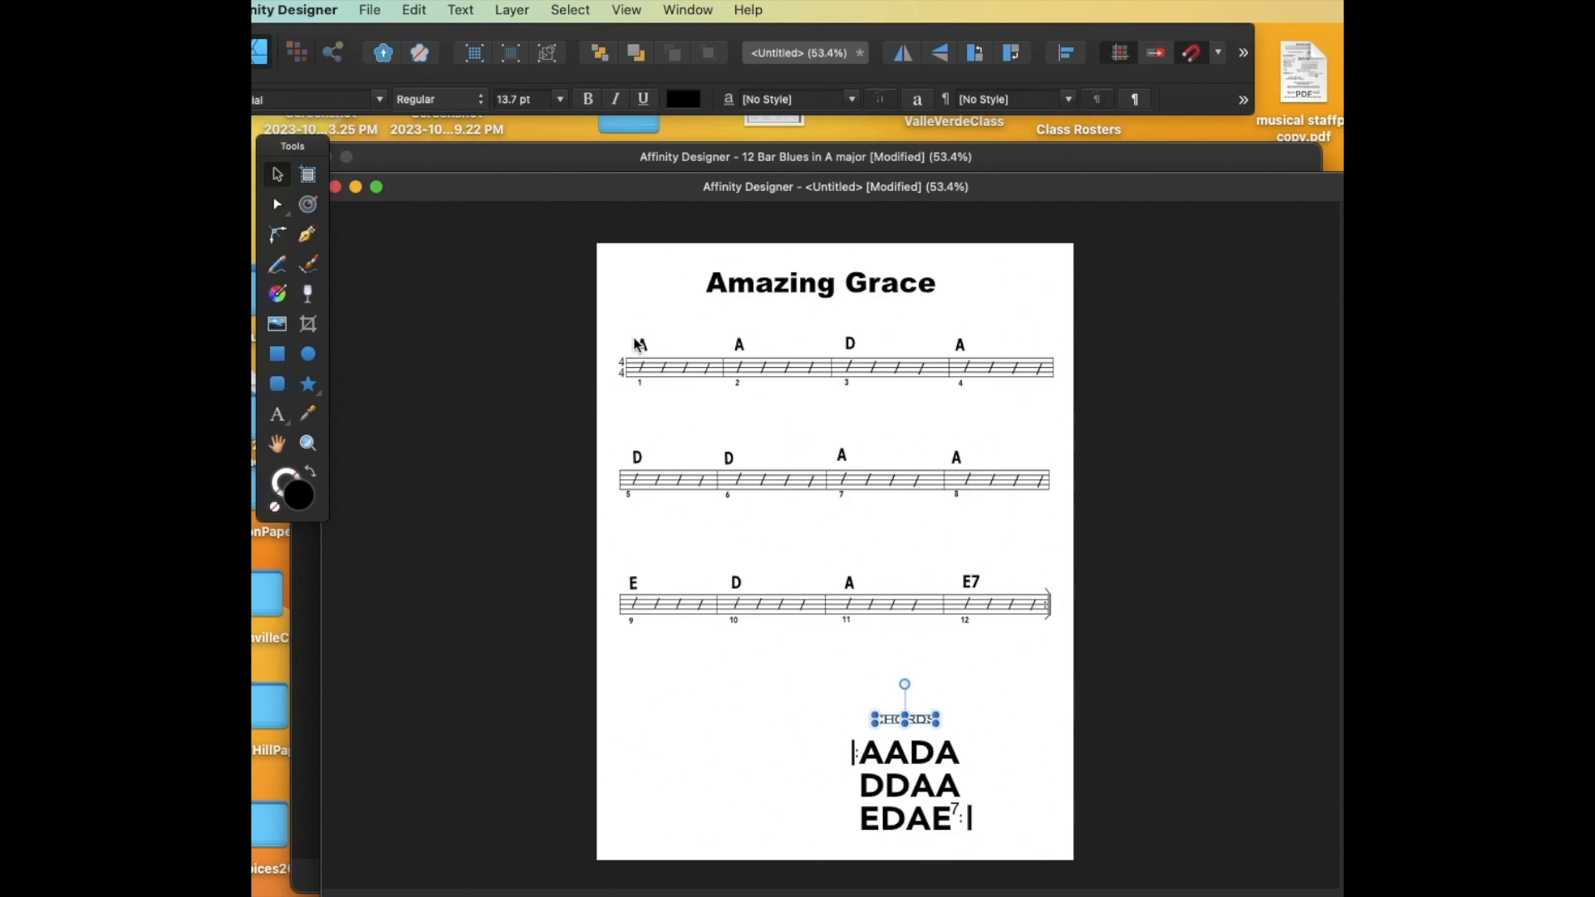
Rearrange the first row's chord letters so D stands above measures 1 and 2 and A above measure 3.
drag(642, 347, 808, 432)
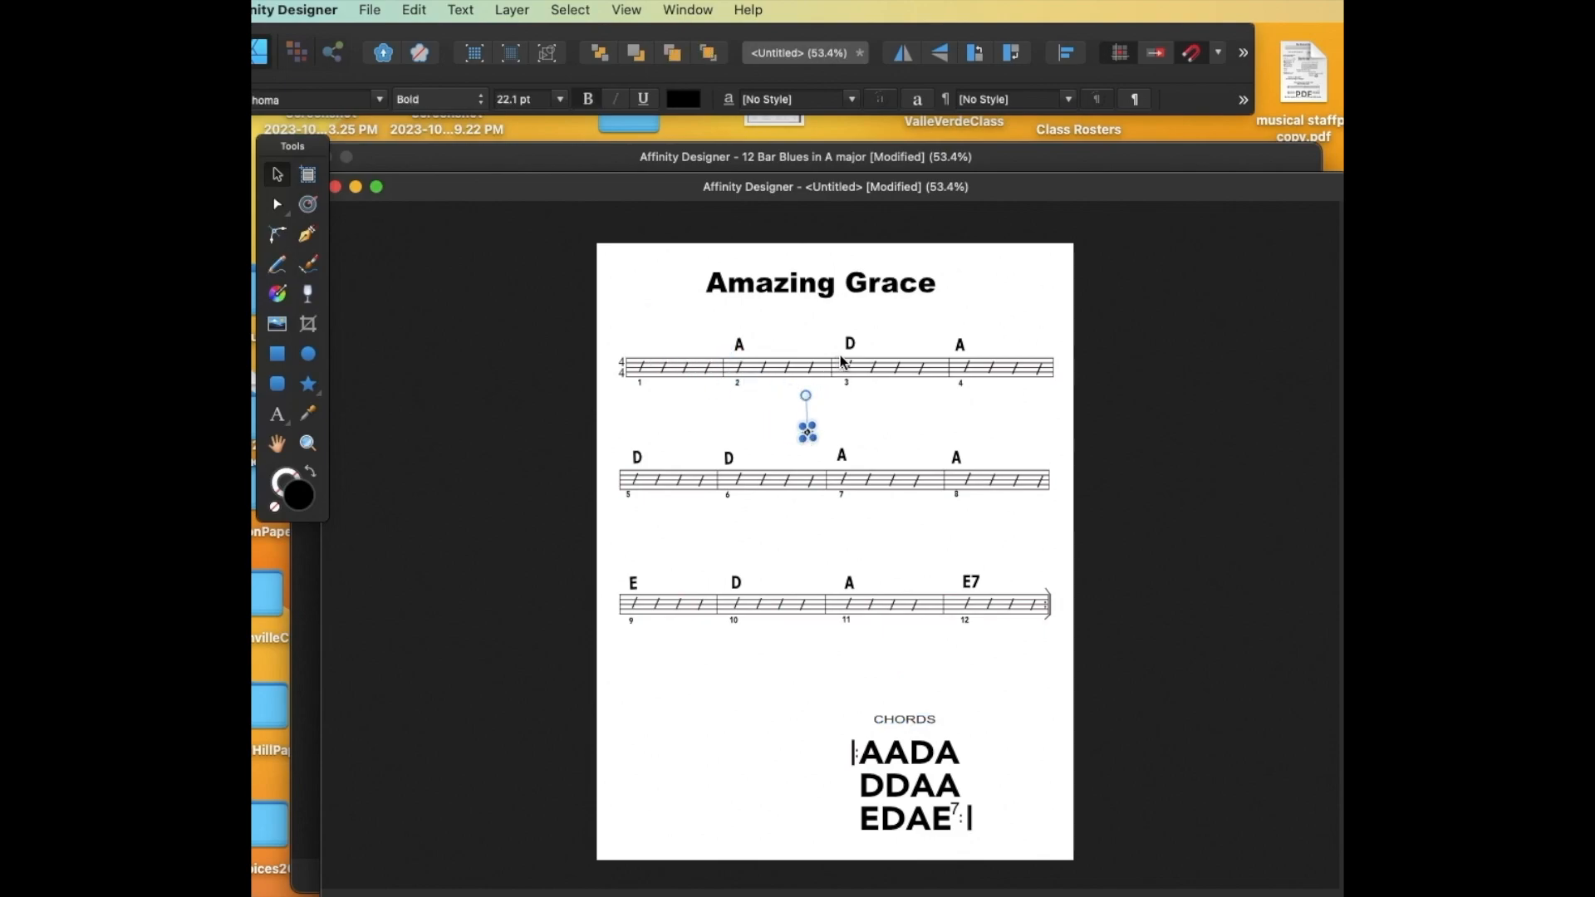
drag(852, 348, 641, 349)
drag(739, 346, 851, 341)
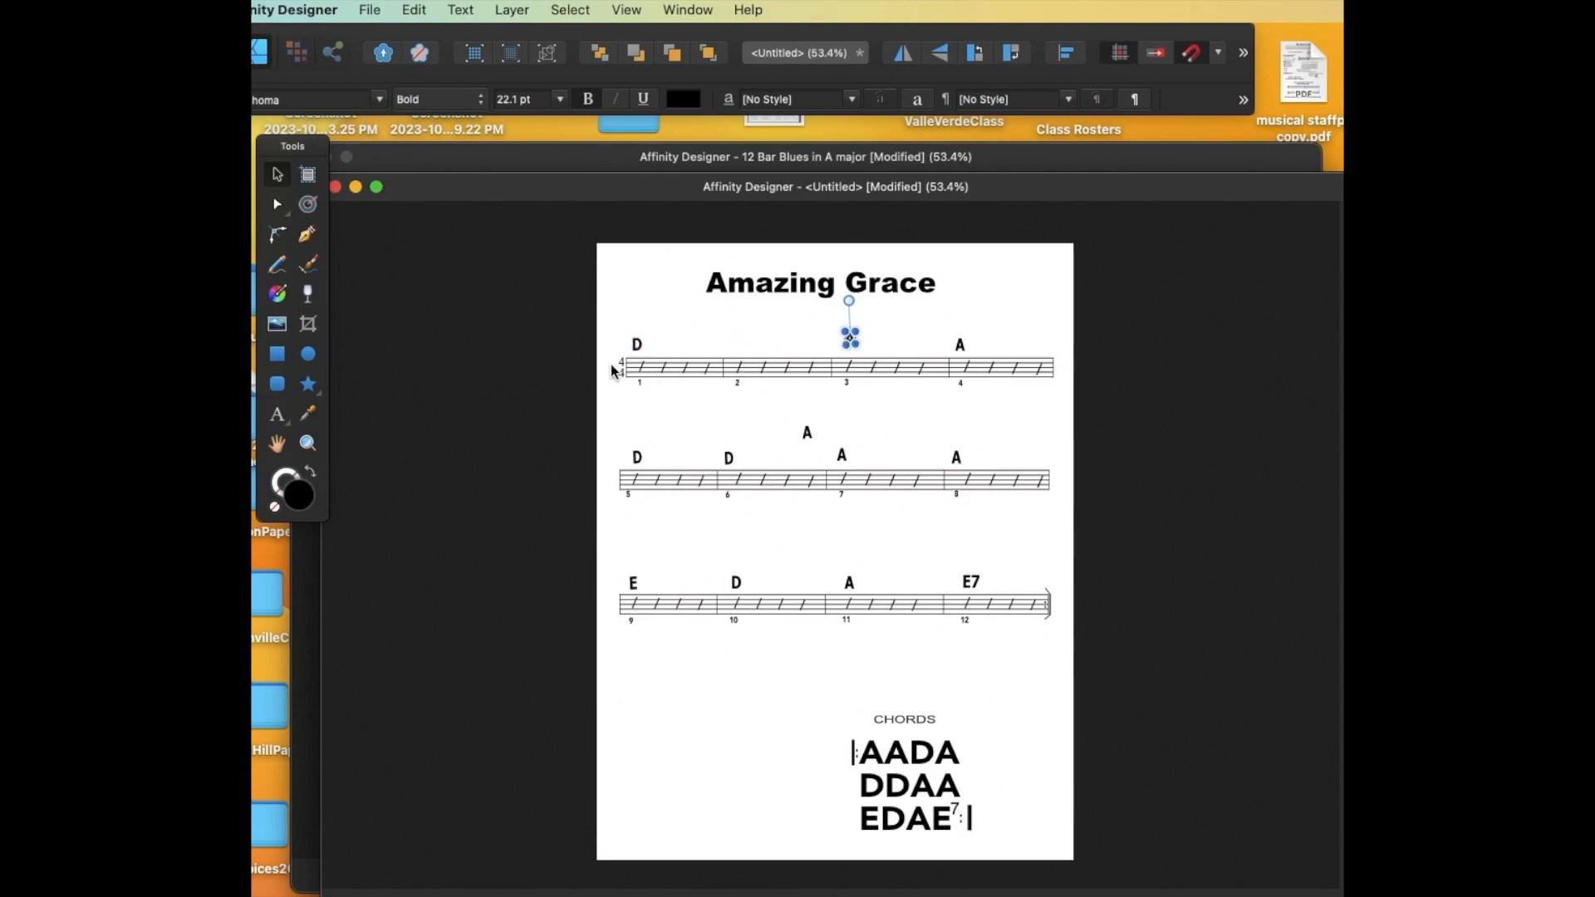
click(641, 348)
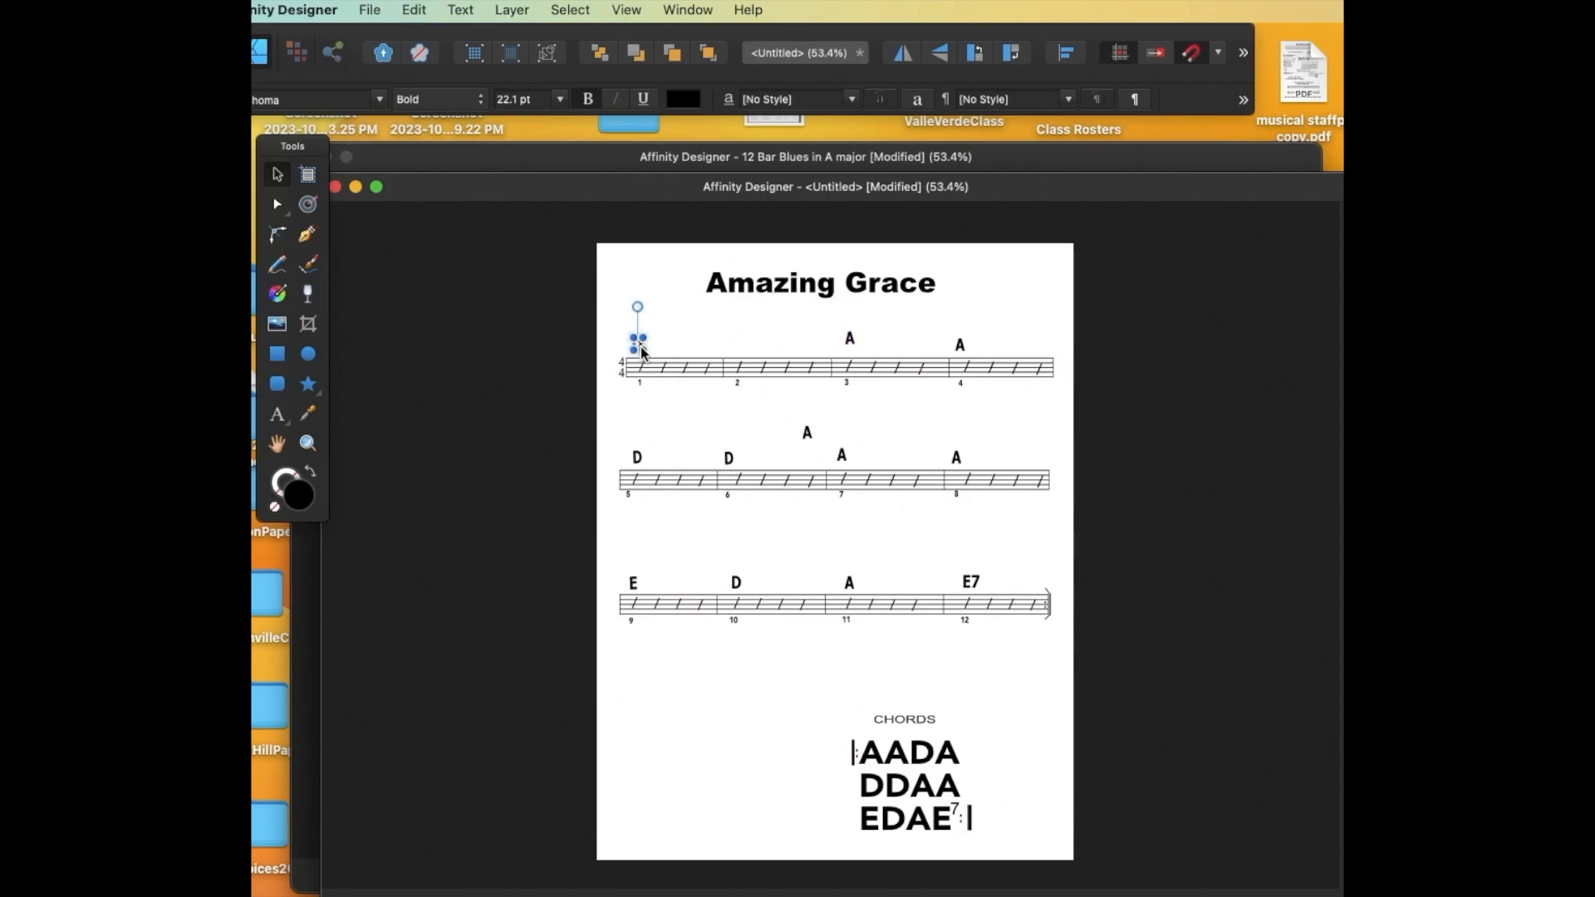
drag(641, 346, 747, 346)
Change the chords above measures 3 and 4 to G and D, and delete the stray A beneath the first row.
double_click(849, 340)
text(G)
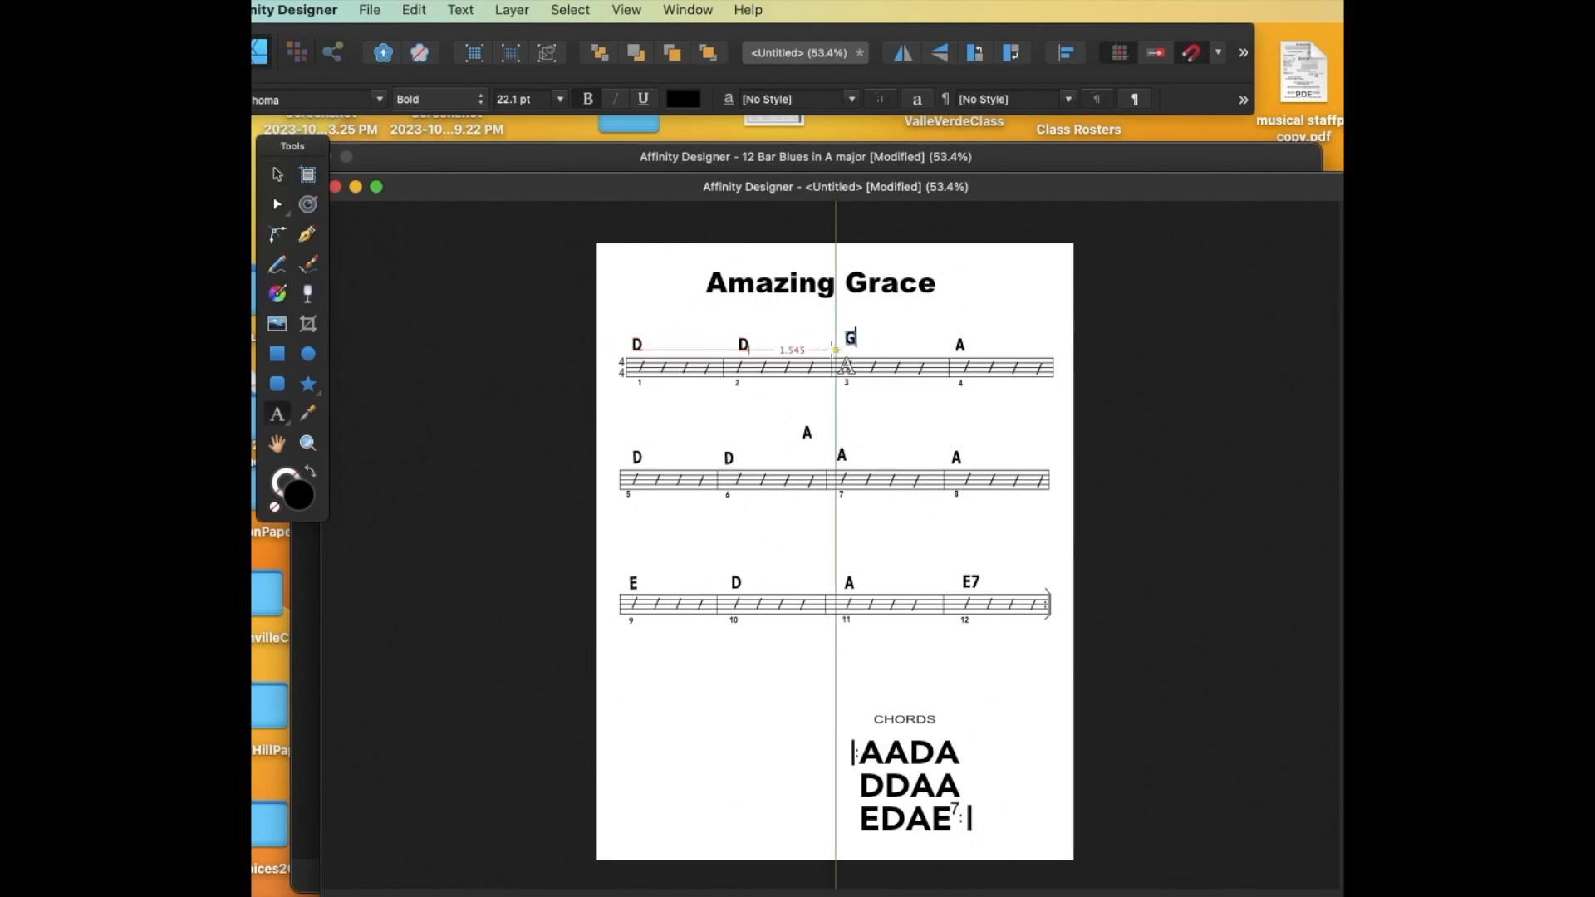
click(278, 175)
double_click(960, 346)
key(BackSpace)
text(D)
click(277, 180)
click(806, 432)
key(Delete)
Copy the first staff row between the second and last rows without its 4/4 time signature, lowering the last row to make room.
drag(601, 315, 1055, 421)
key(super+c)
click(655, 544)
key(super+v)
drag(768, 384, 766, 562)
drag(601, 573, 1056, 662)
drag(902, 608, 903, 643)
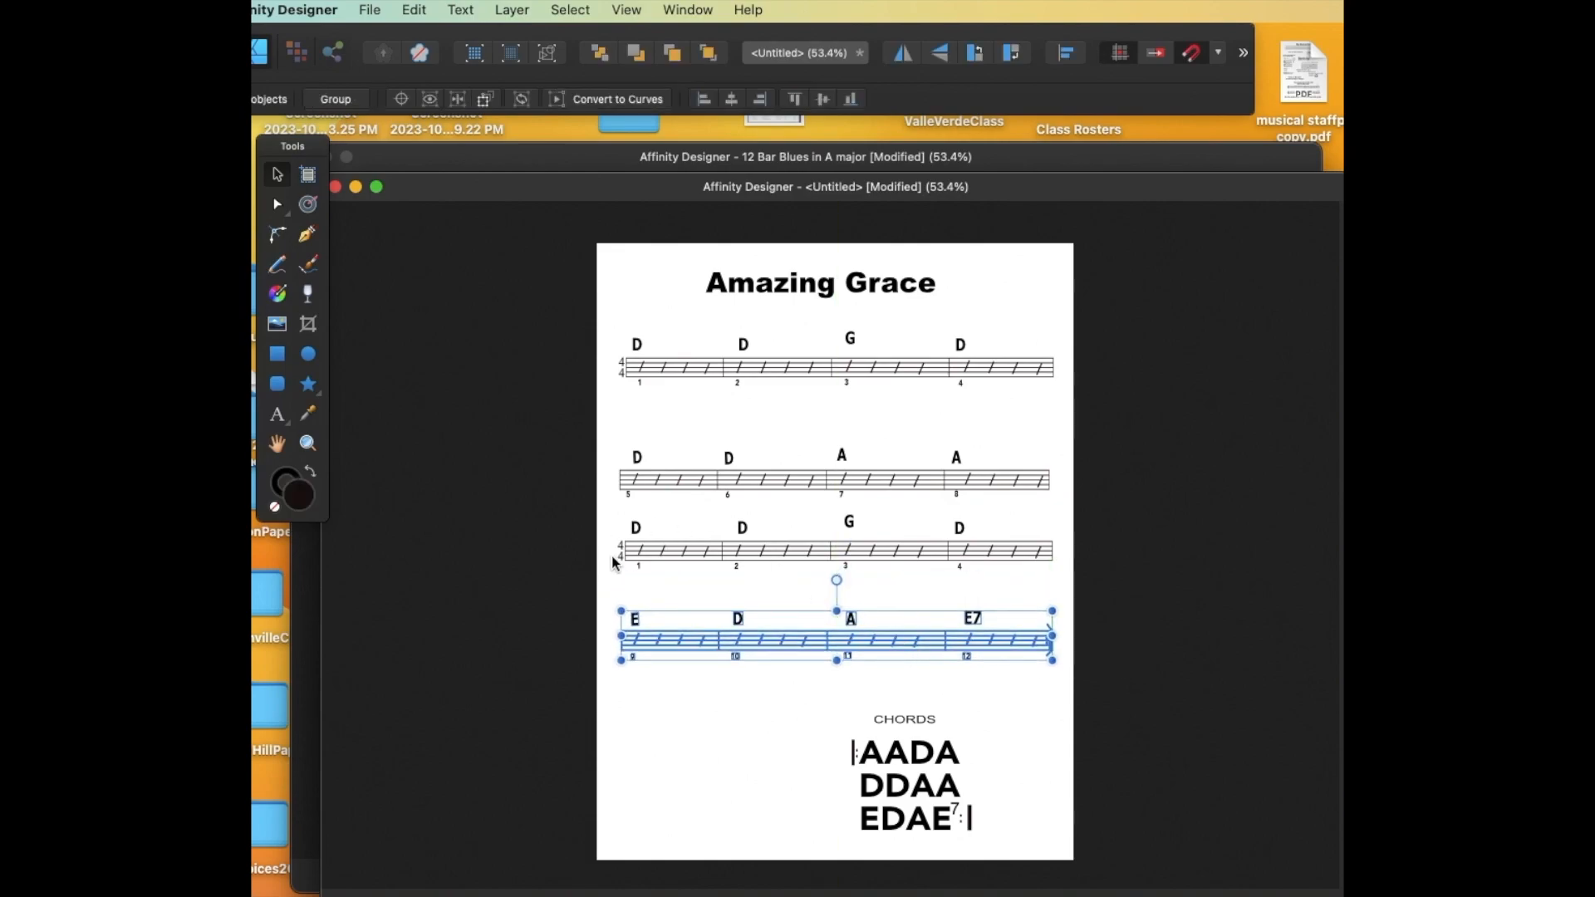
click(622, 550)
key(Delete)
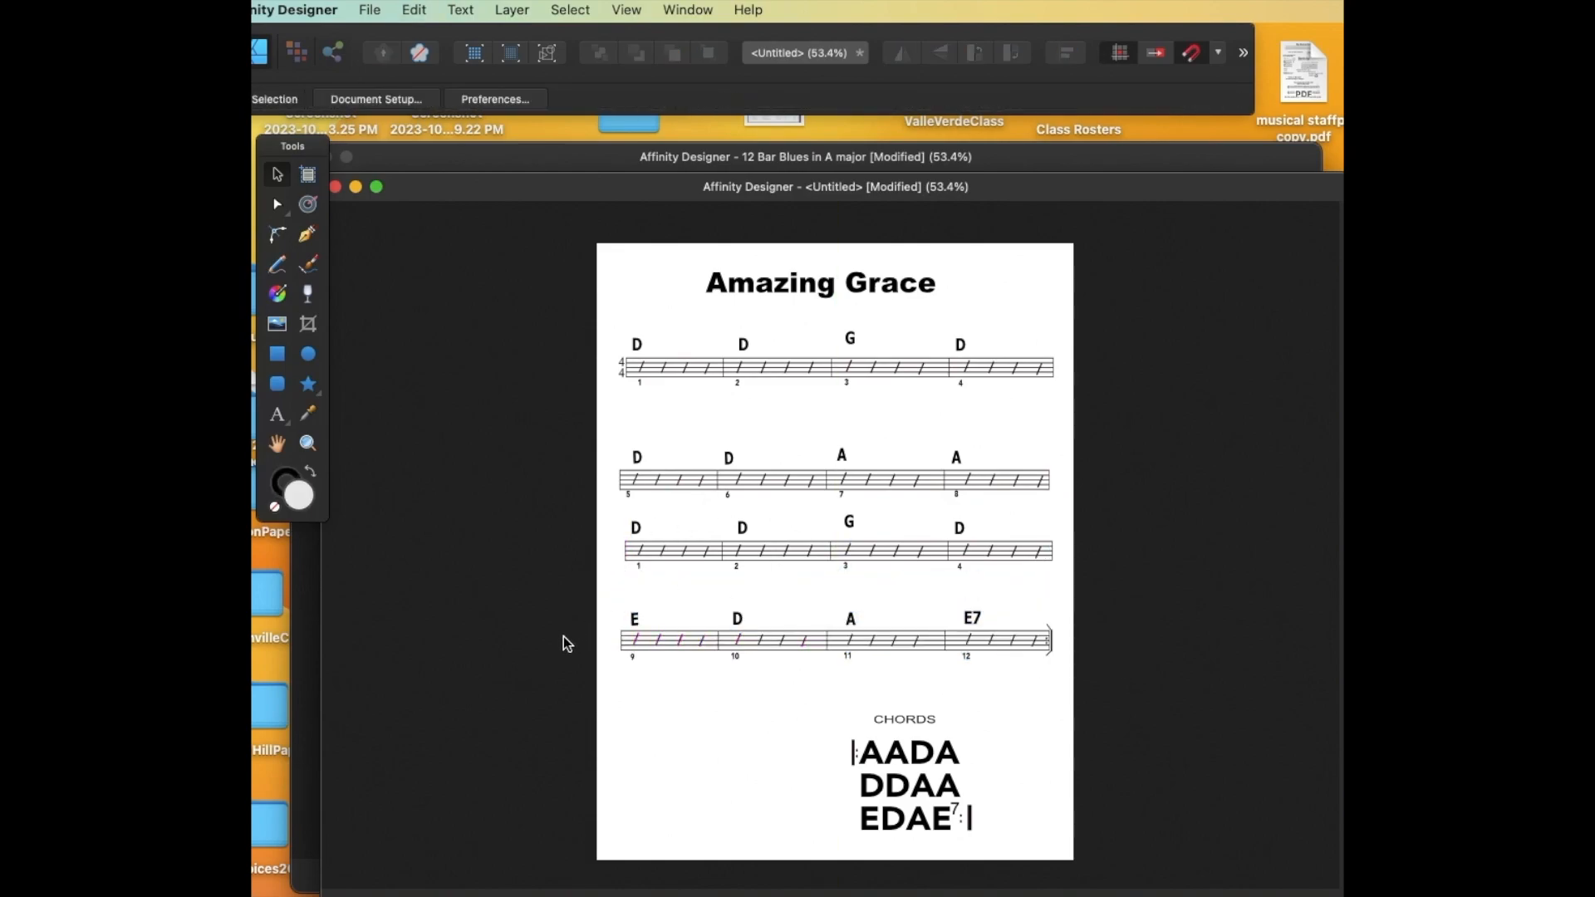
Change the chord letters above the last staff row to D, A, D, D.
click(637, 622)
key(Delete)
mouse_move(738, 621)
mouse_down()
mouse_move(636, 619)
mouse_move(897, 604)
mouse_move(737, 618)
mouse_up()
key(super+c)
key(super+v)
drag(896, 605, 846, 619)
click(970, 623)
key(t)
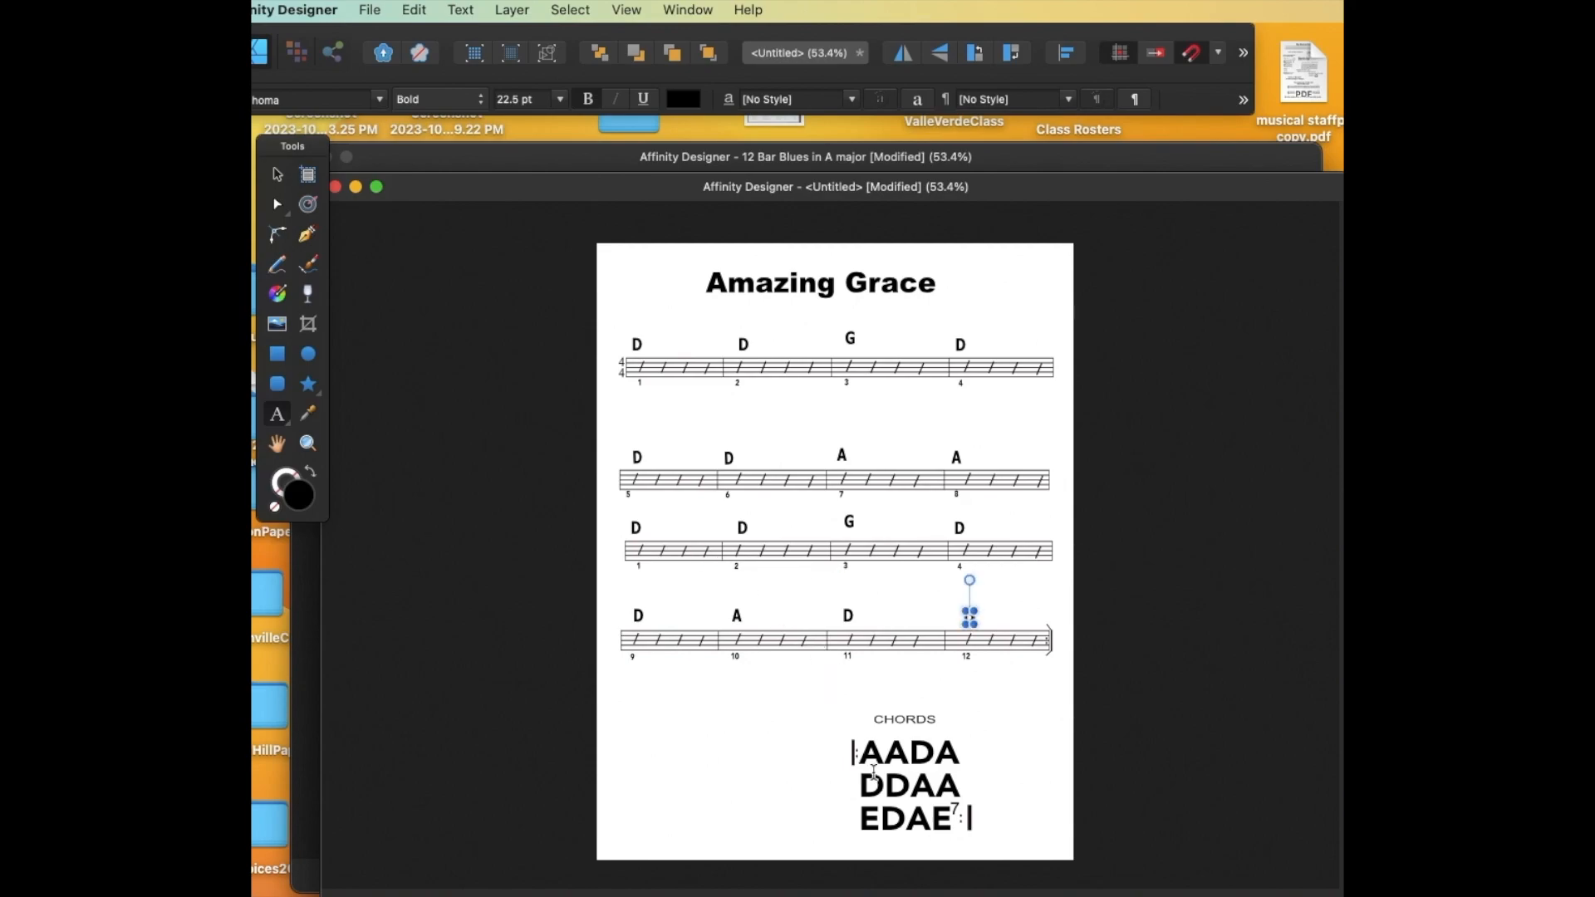
Replace the three lines of the chord summary with DDGD, DDAA and DADD.
double_click(935, 766)
key(Right)
key(BackSpace)
key(BackSpace)
key(BackSpace)
key(BackSpace)
text(DDGD )
text(DDAA)
key(Down)
key(BackSpace)
key(BackSpace)
key(BackSpace)
key(BackSpace)
text(DADD)
key(Escape)
Delete the small 7 from the chord summary and move the block with its CHORDS heading closer to the page's lower-right corner.
click(277, 176)
click(954, 809)
click(862, 785)
drag(818, 695, 1012, 858)
drag(922, 788, 985, 800)
Line up the G above measure 3 with its neighbours and move the lower three staff rows up the page.
drag(850, 339, 856, 343)
drag(605, 428, 1081, 512)
drag(871, 474, 876, 444)
drag(602, 503, 1071, 593)
drag(897, 549, 894, 531)
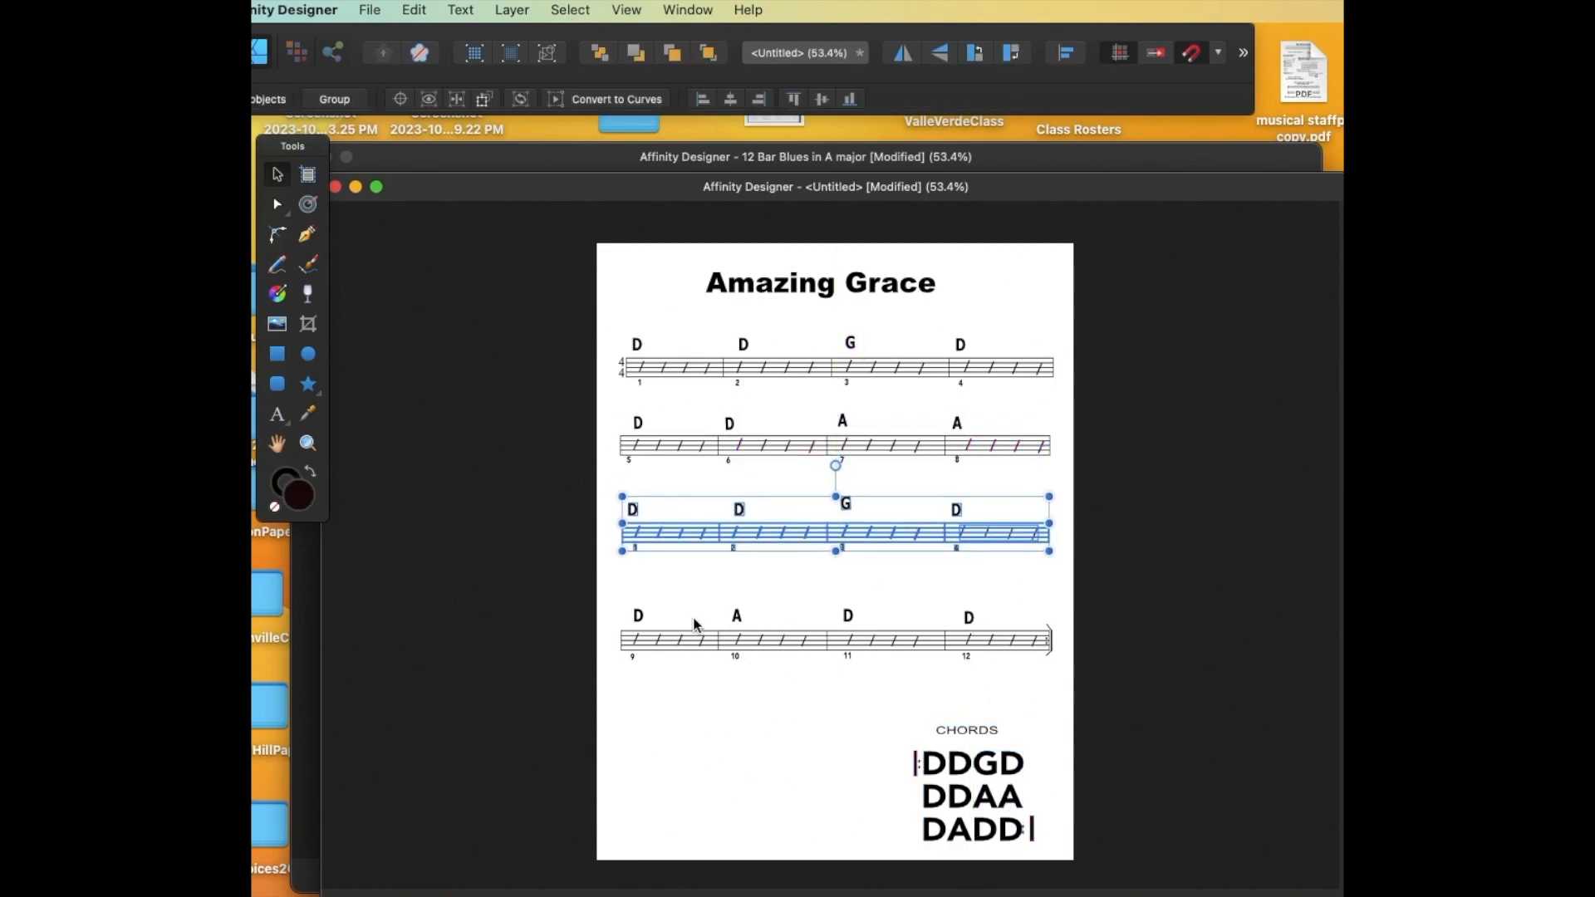
drag(599, 596, 1078, 685)
drag(863, 641, 861, 607)
Delete the measure numbers beneath the first measures of the second and third staff rows.
click(307, 443)
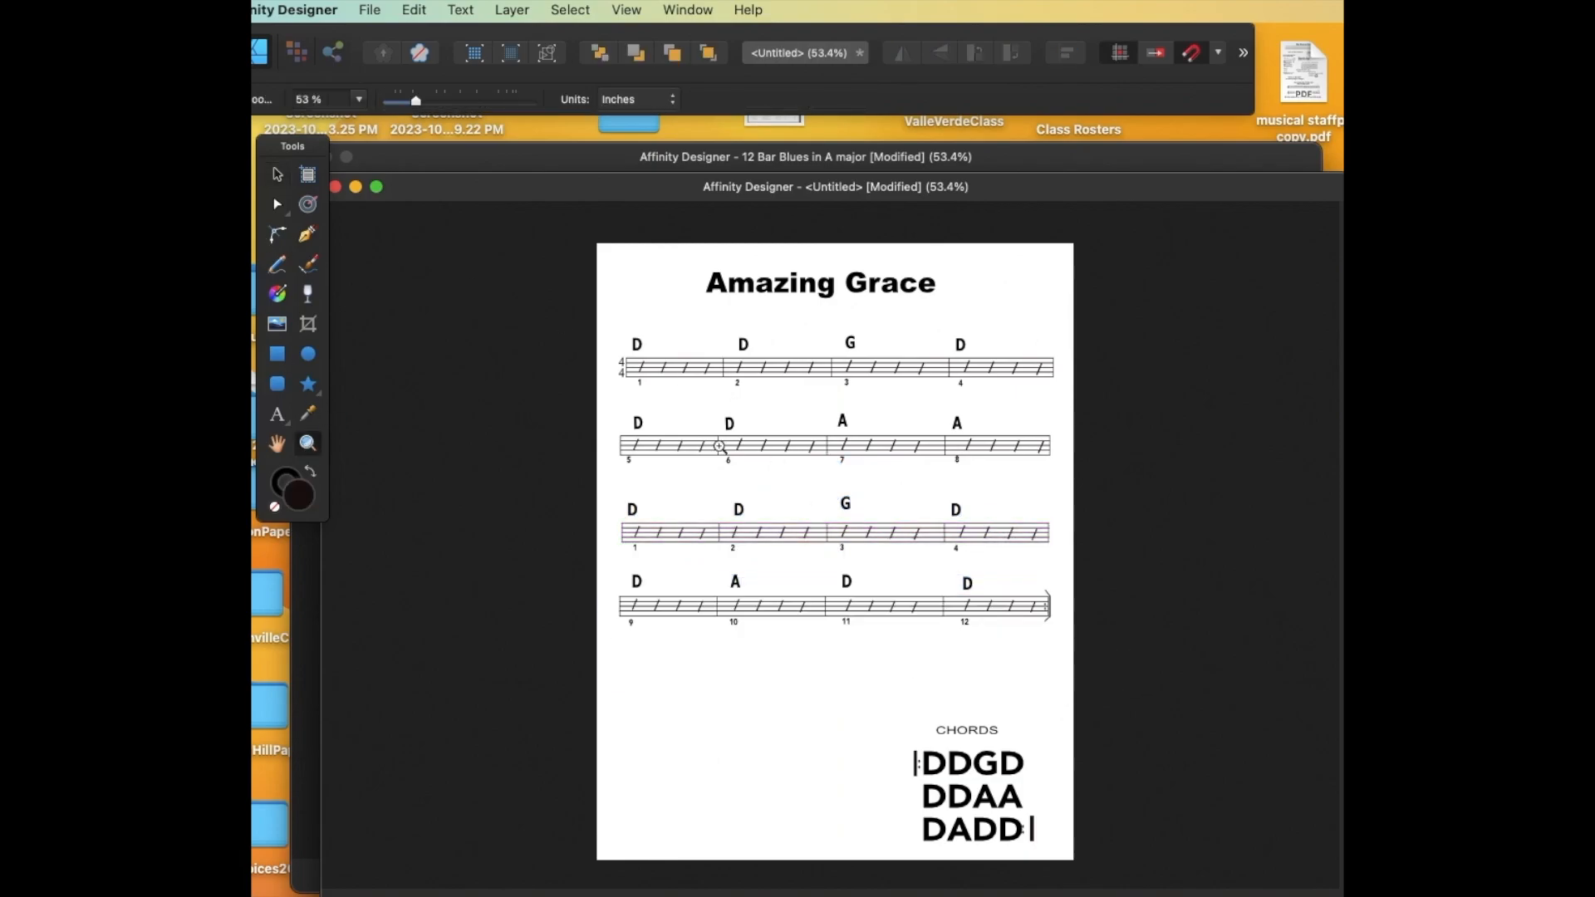
click(645, 370)
click(640, 370)
key(v)
click(607, 589)
key(Delete)
click(886, 589)
key(Delete)
click(1205, 589)
key(Delete)
click(625, 835)
key(Delete)
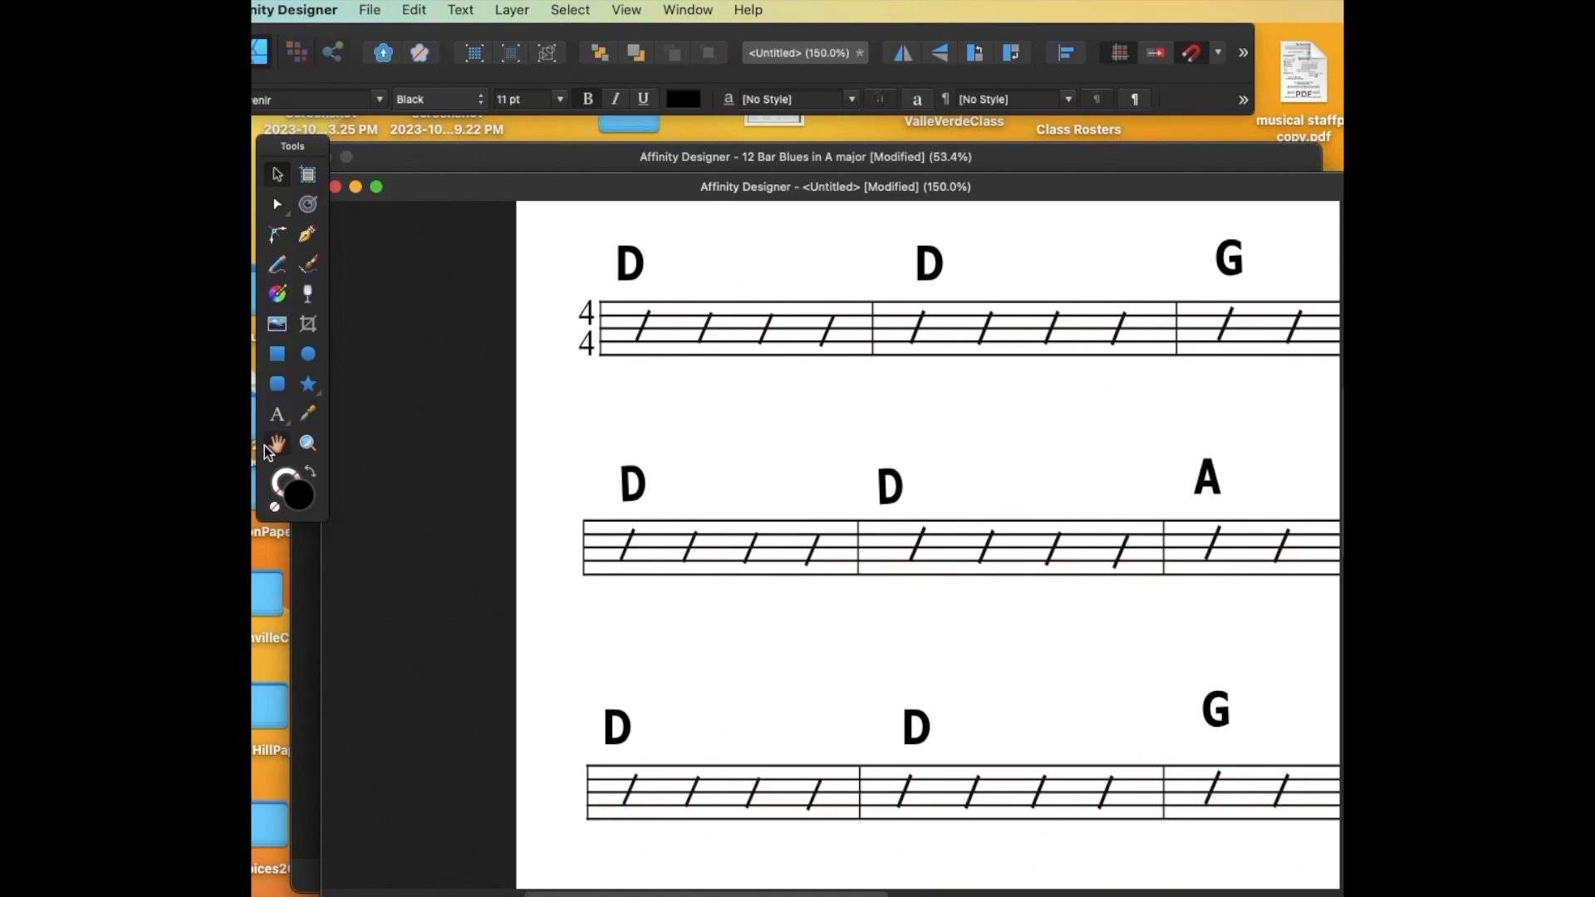
Delete the measure numbers beneath the fourth measure of each of the first three staff rows.
click(272, 447)
drag(1246, 373, 813, 381)
click(277, 174)
click(1107, 378)
key(Delete)
click(1096, 594)
key(Delete)
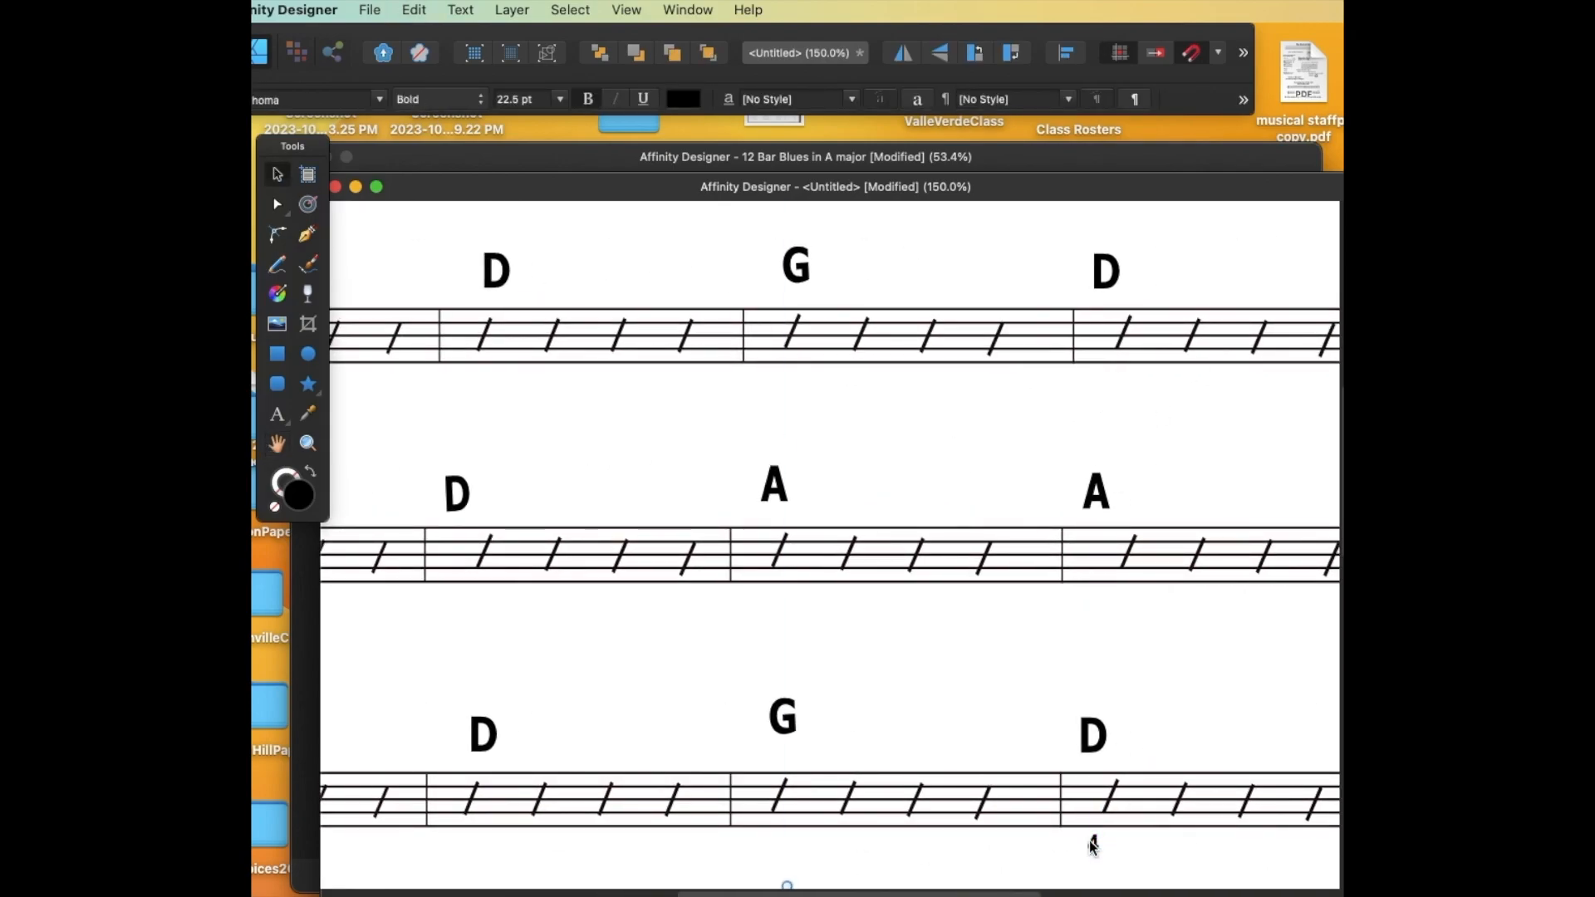
key(Delete)
Delete the measure numbers beneath the last staff row.
click(279, 444)
drag(465, 789, 726, 275)
click(278, 175)
click(440, 538)
key(Delete)
click(731, 542)
key(Delete)
click(1044, 535)
key(Delete)
scroll(948, 559, right, 10)
click(773, 546)
key(Delete)
Dock the Amazing Grace document with the 12 Bar Blues document and move the title slightly lower on the page.
drag(402, 187, 619, 172)
click(308, 444)
drag(483, 405, 310, 353)
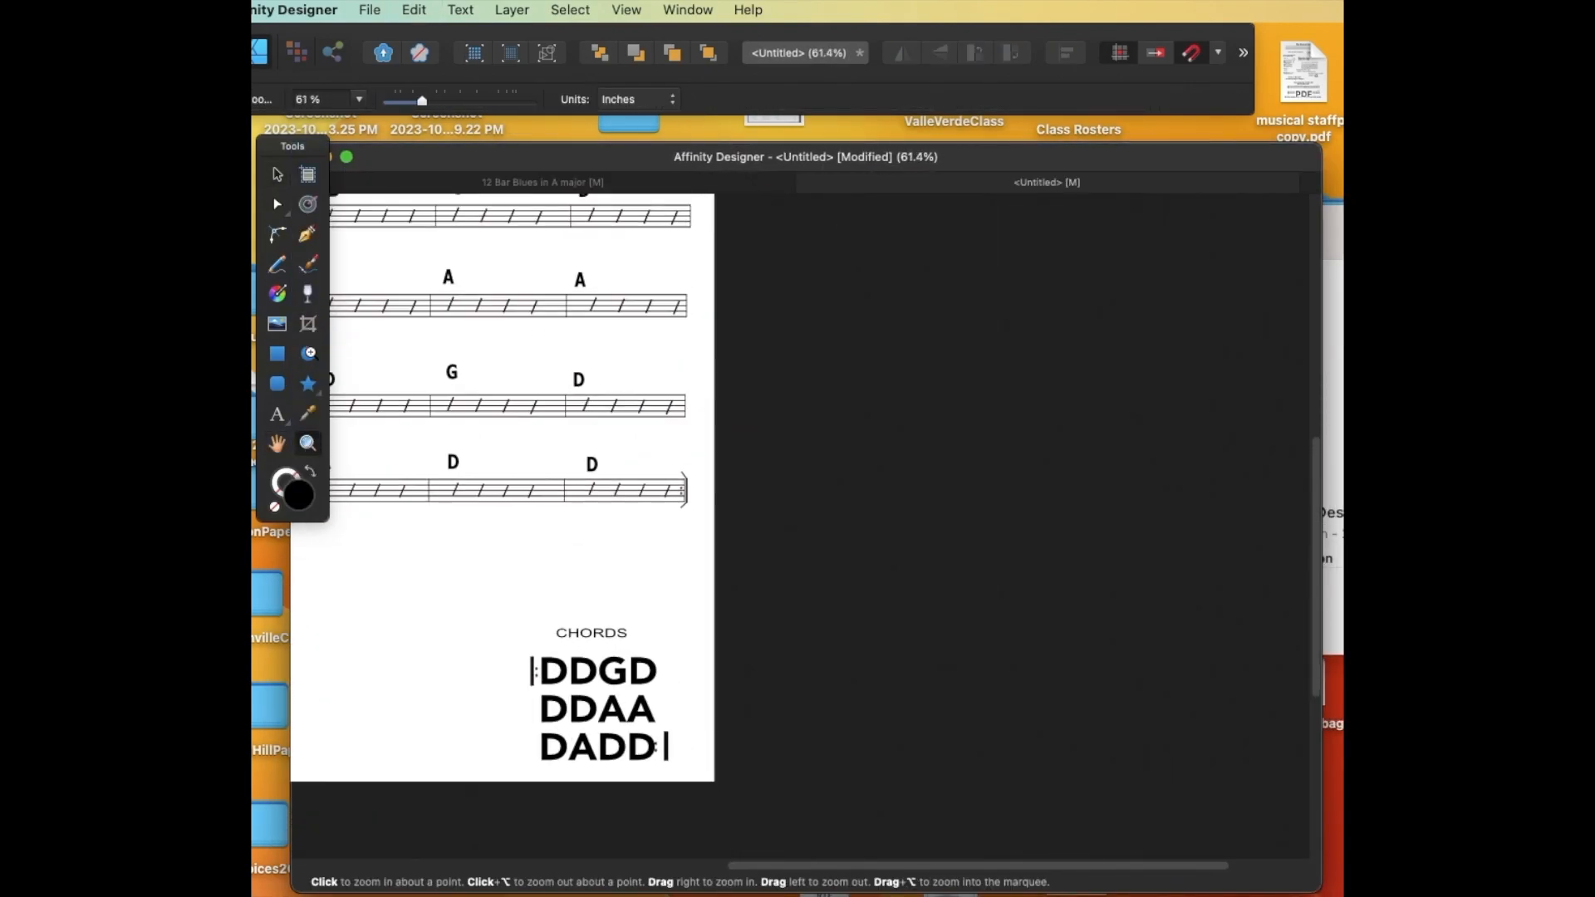
click(277, 443)
drag(403, 417, 734, 530)
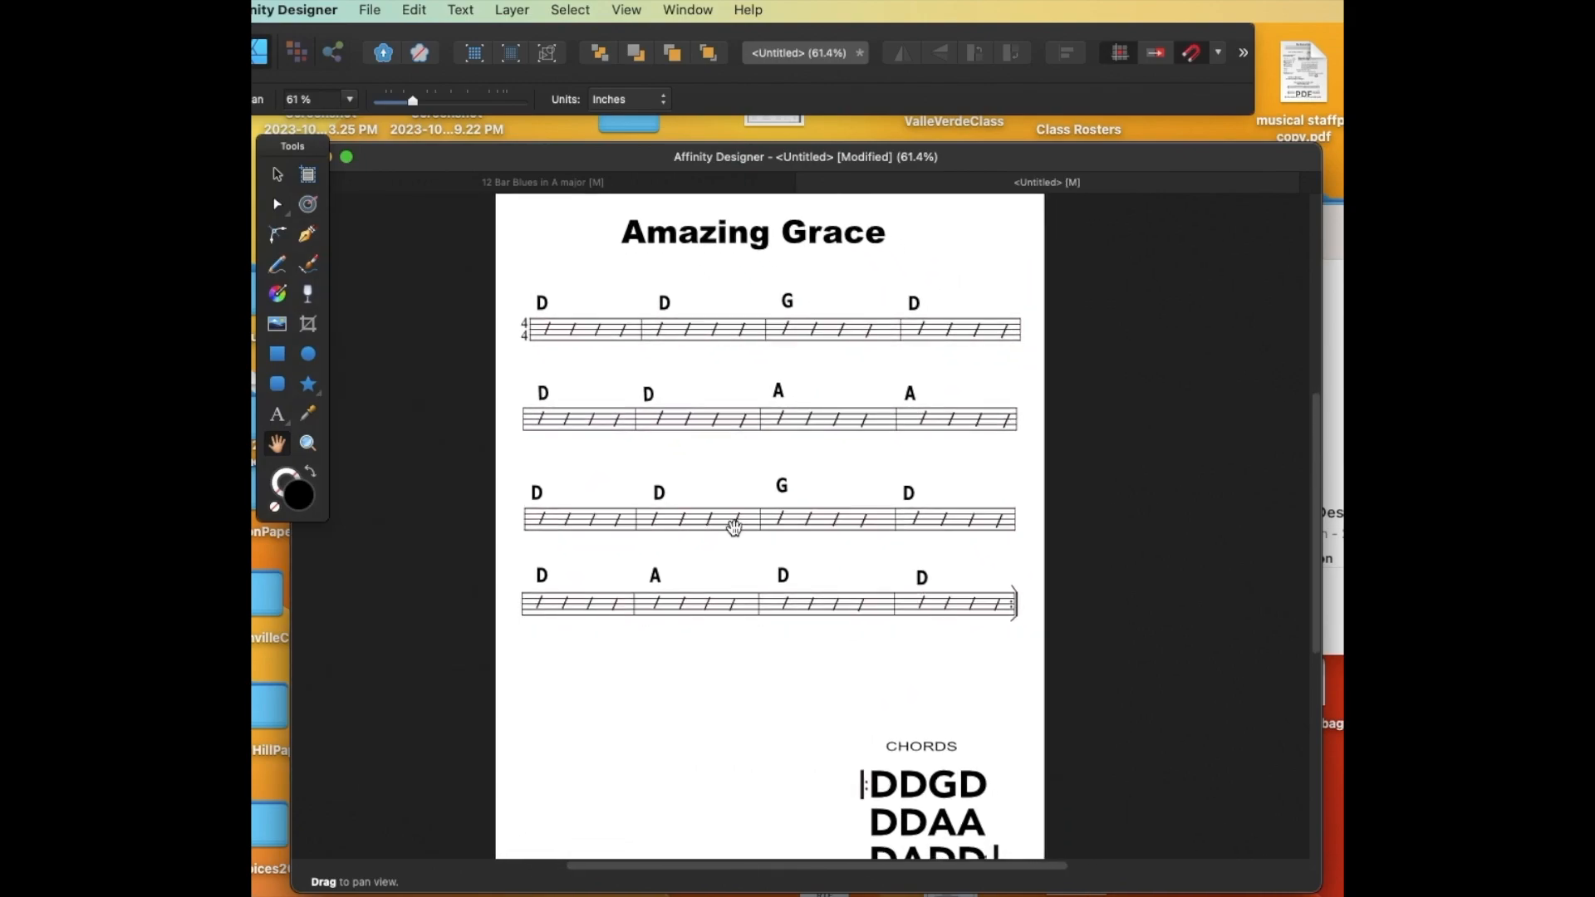
click(306, 442)
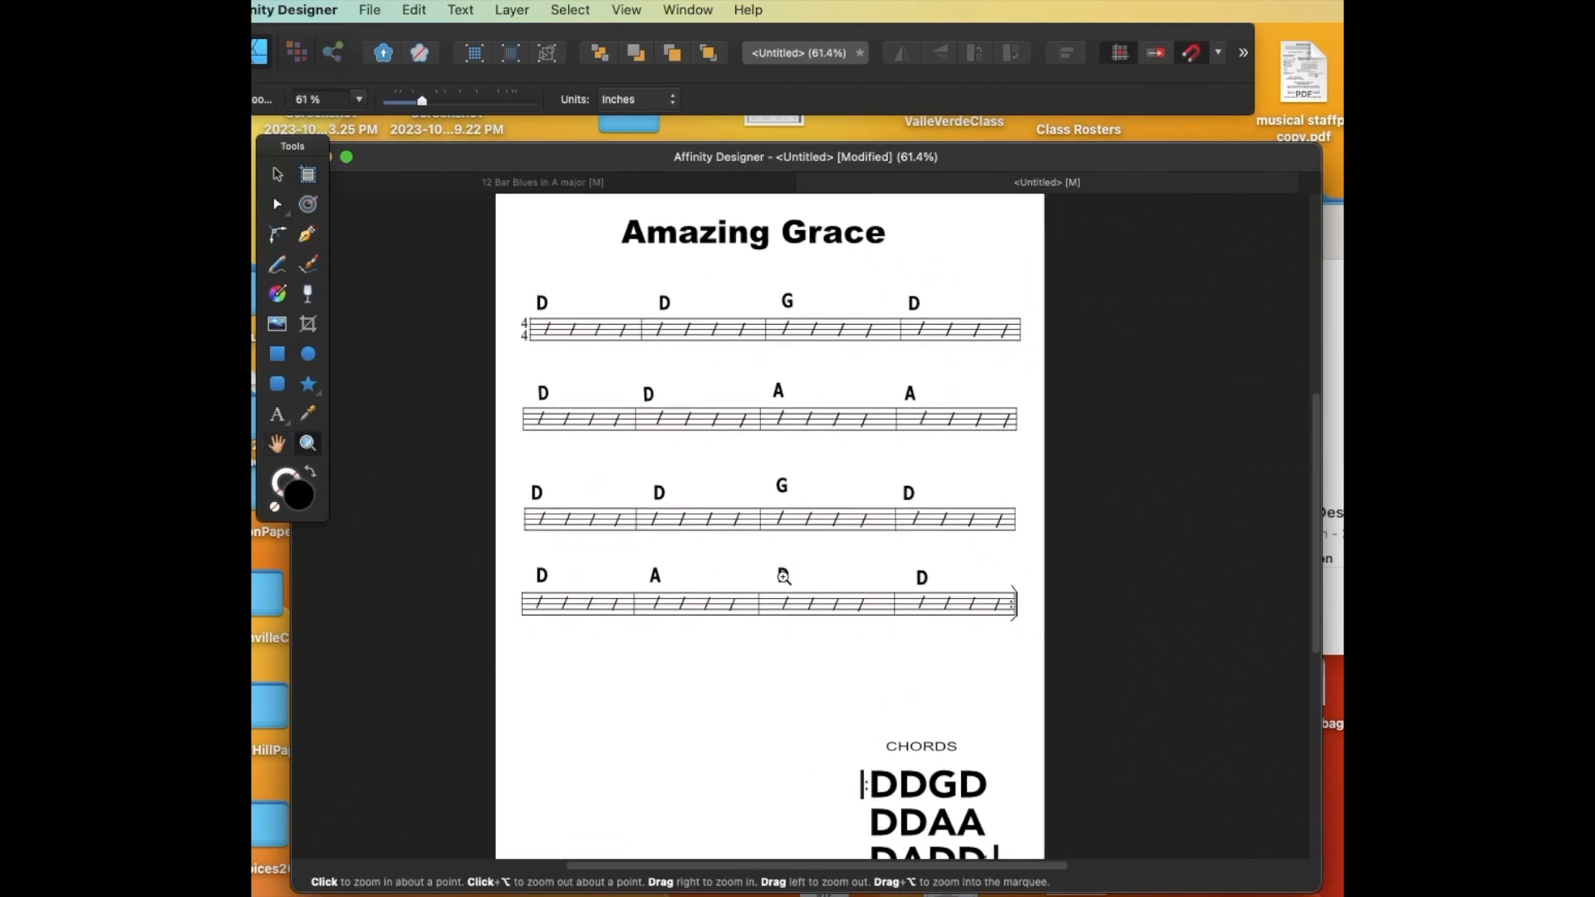
alt+click(785, 575)
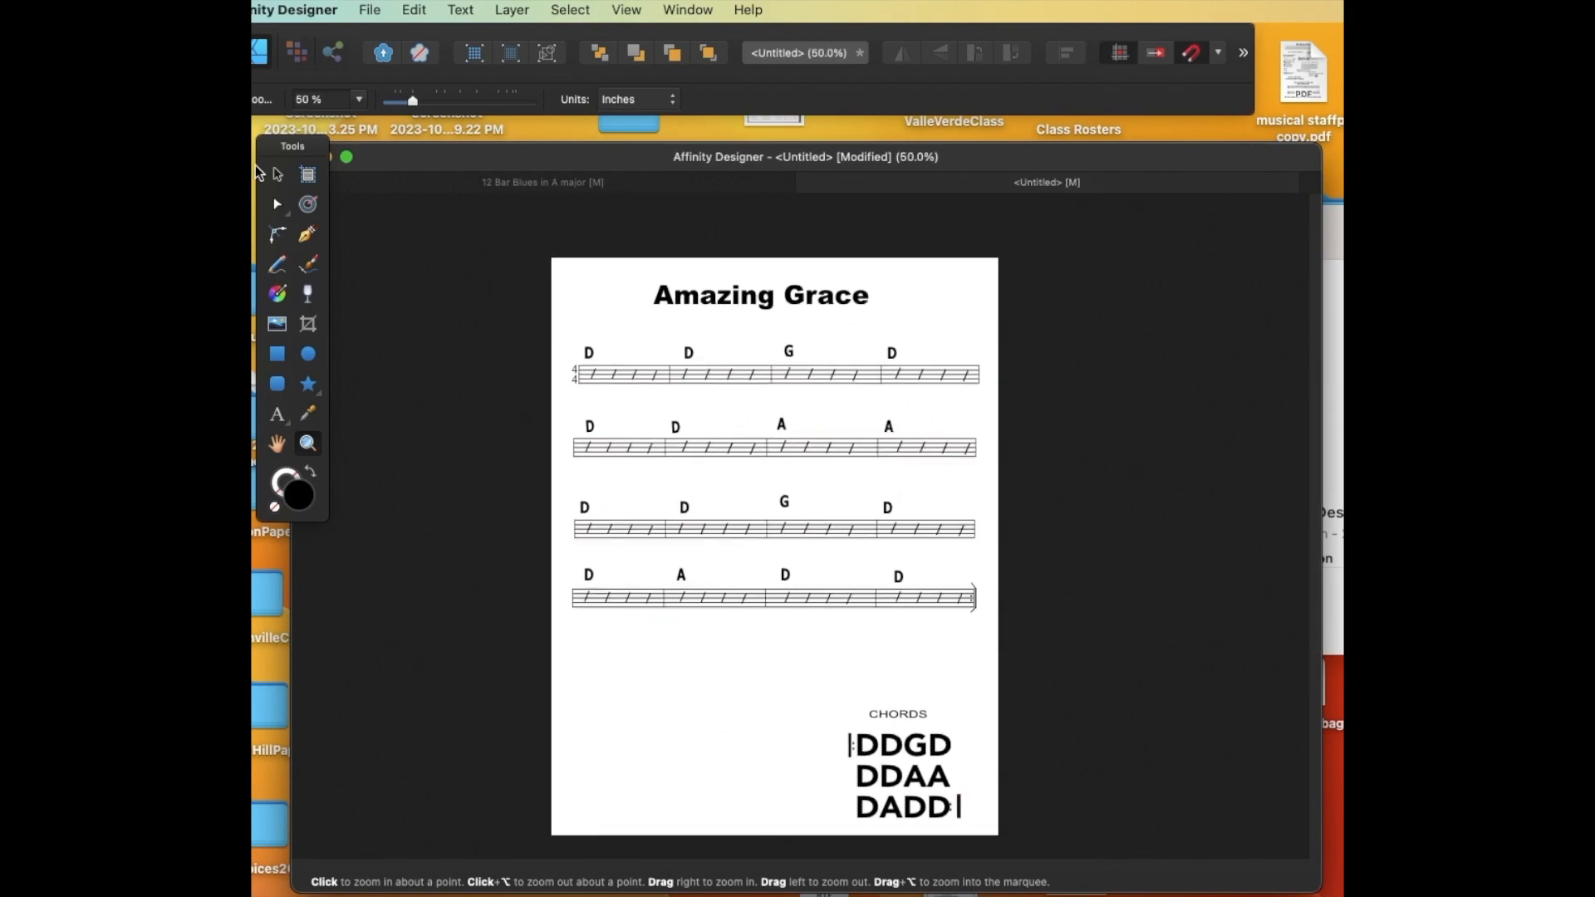
click(281, 176)
click(788, 311)
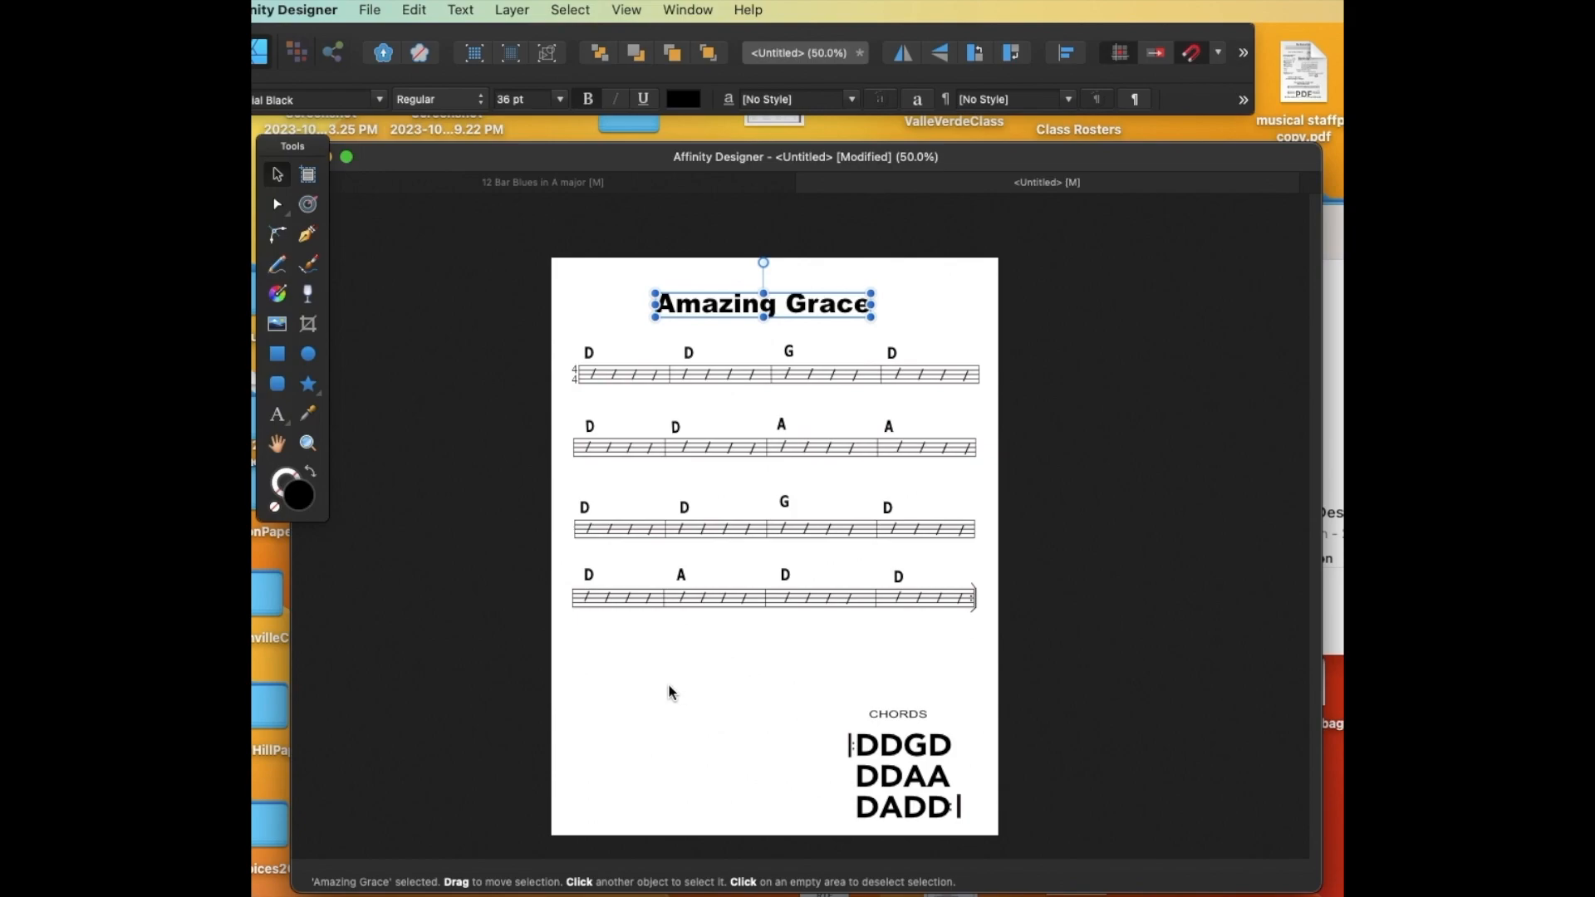
click(560, 704)
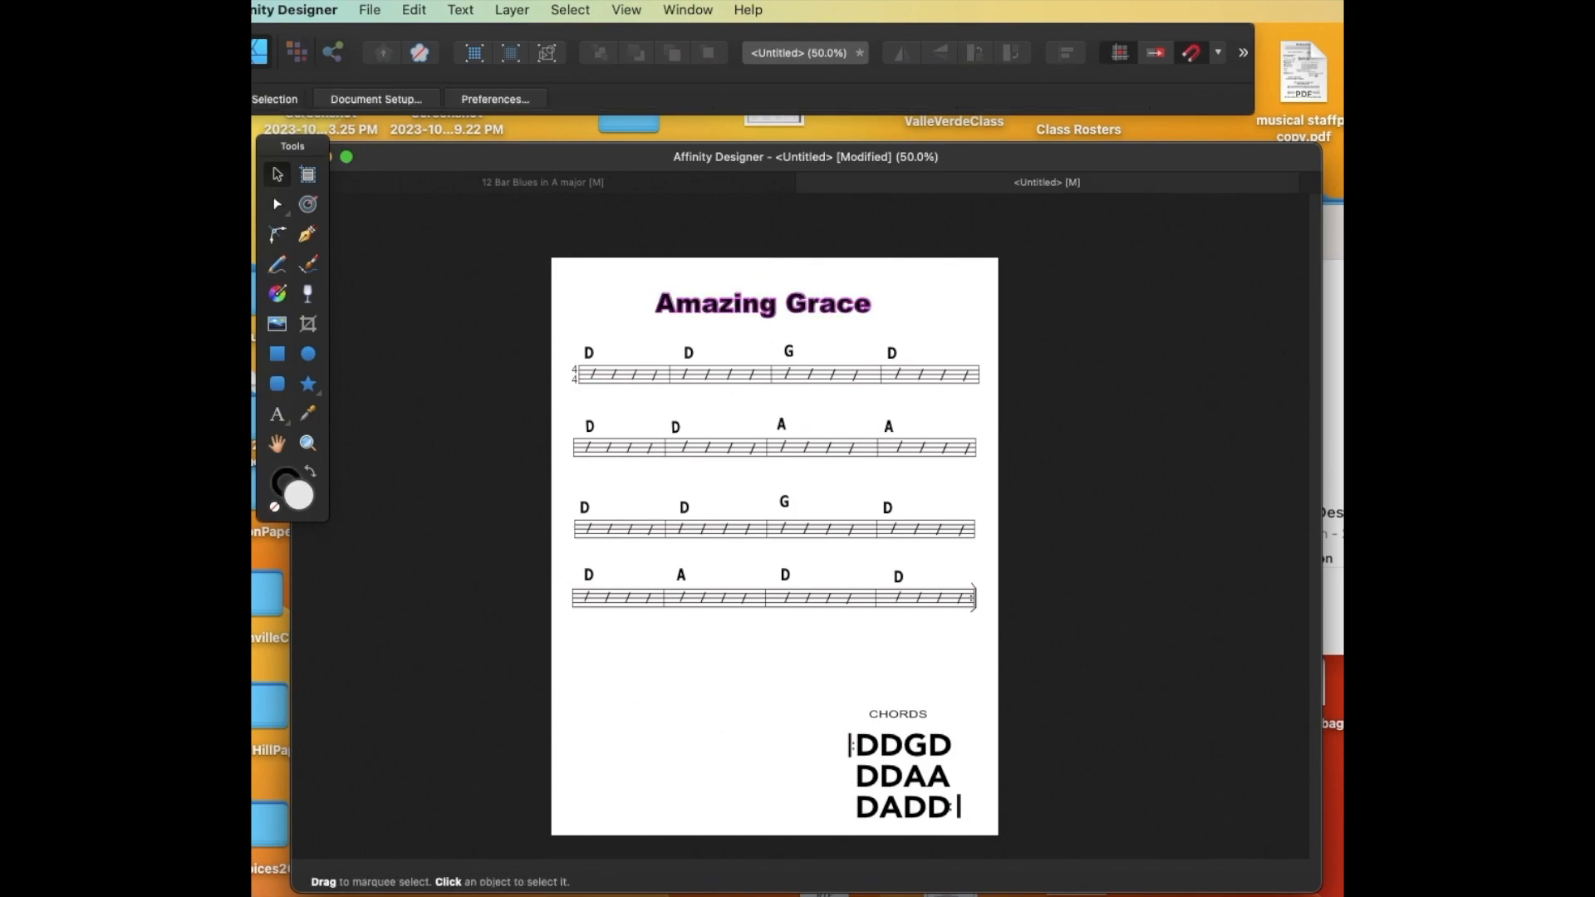
Change the upper number of the first row's time signature to 3, making it 3/4.
click(306, 443)
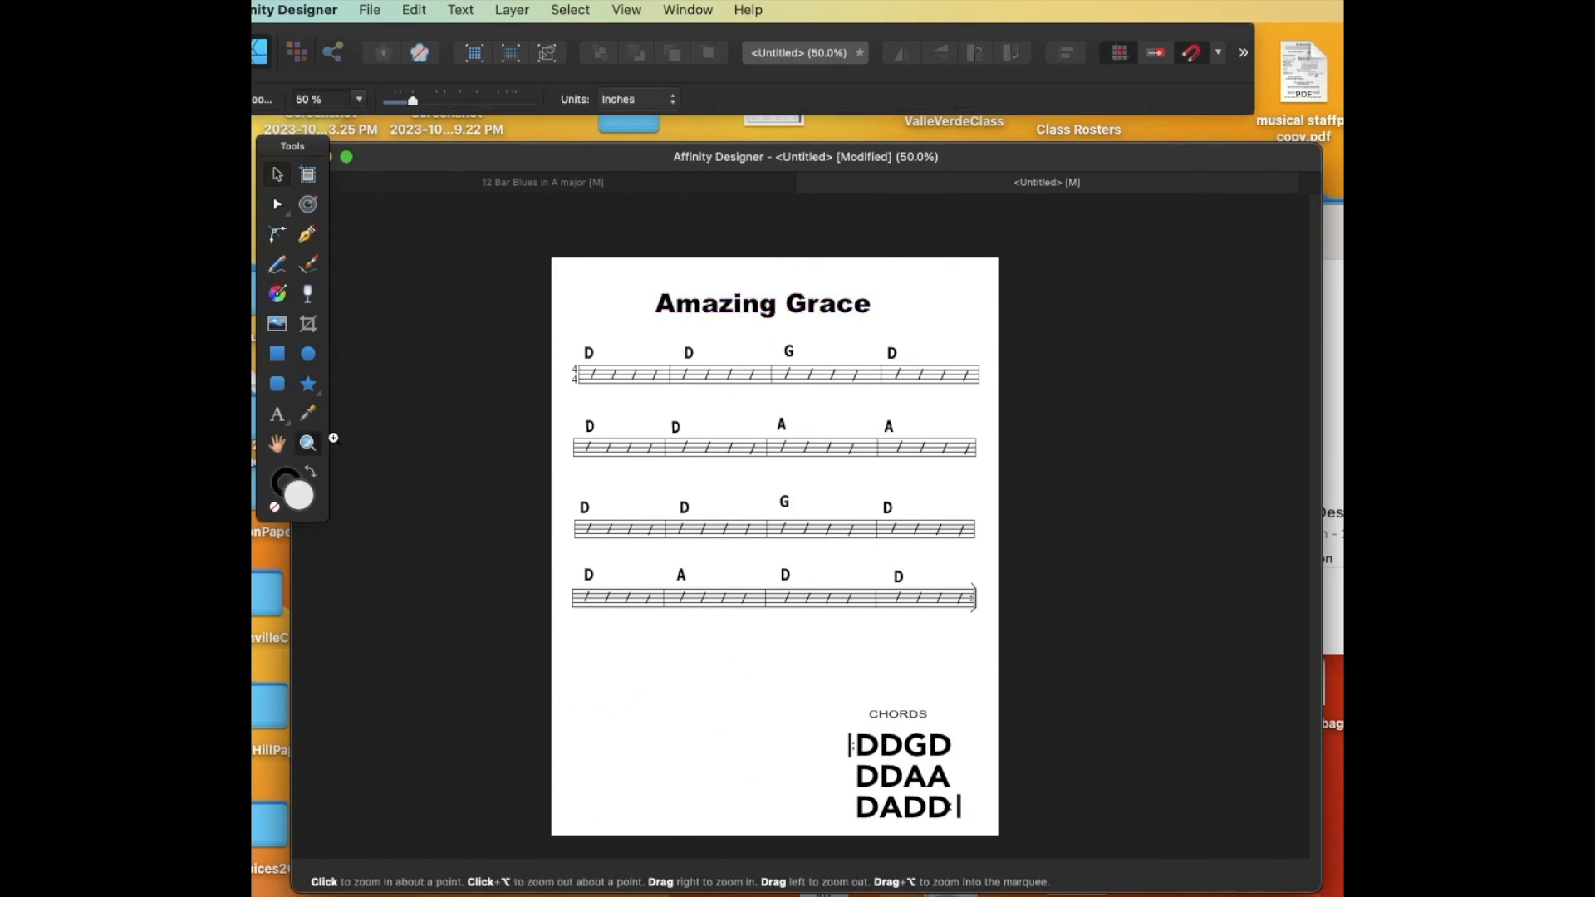
click(767, 385)
click(519, 403)
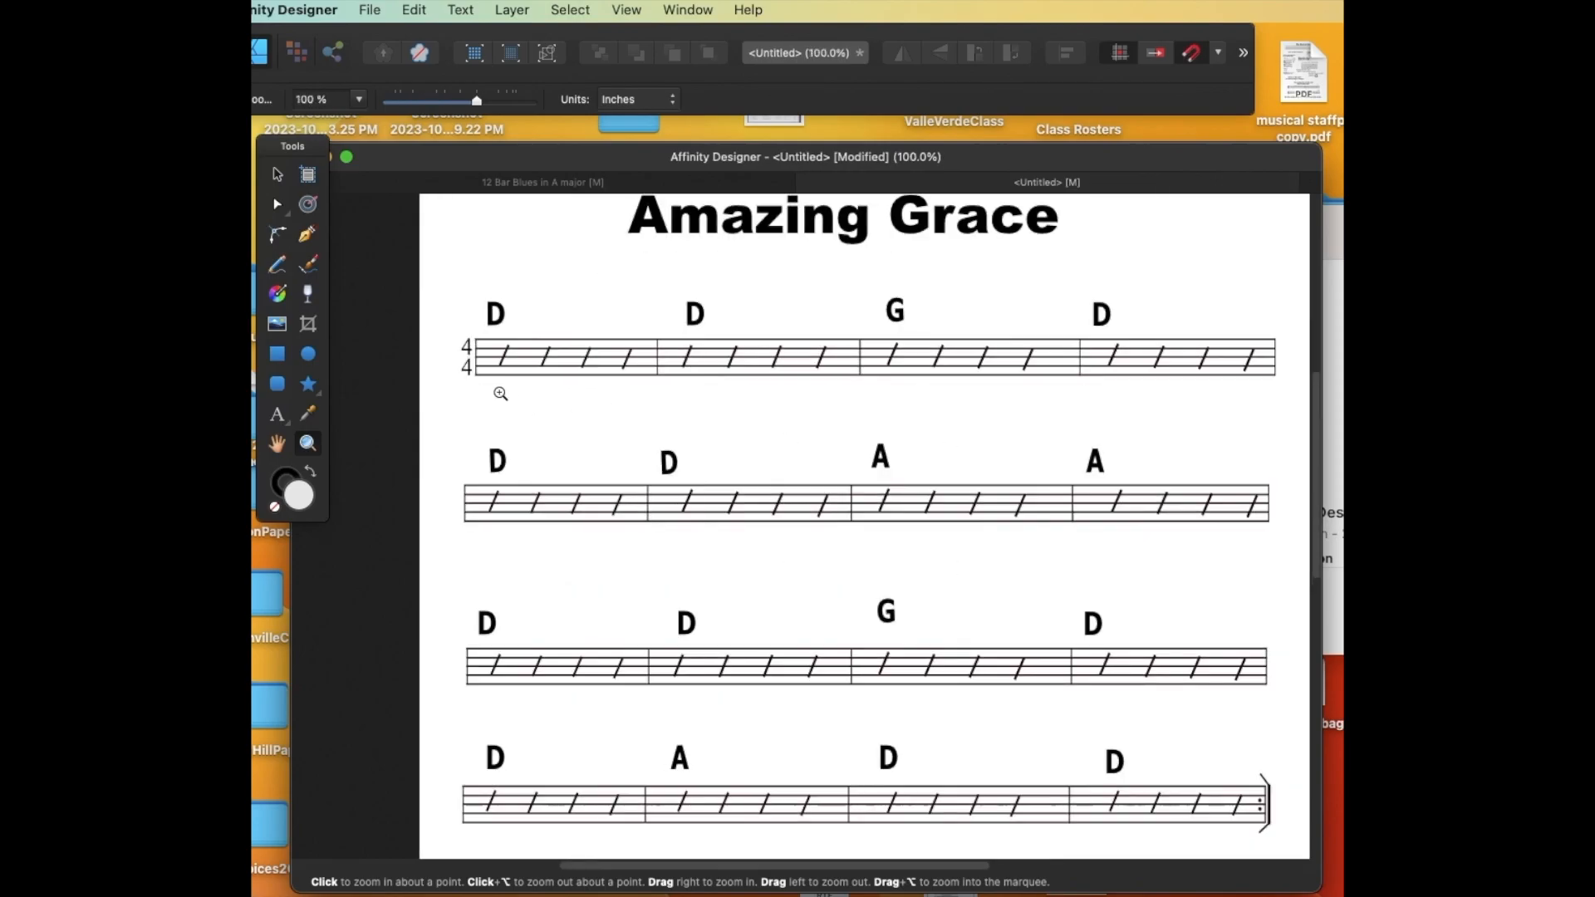
click(476, 386)
click(274, 176)
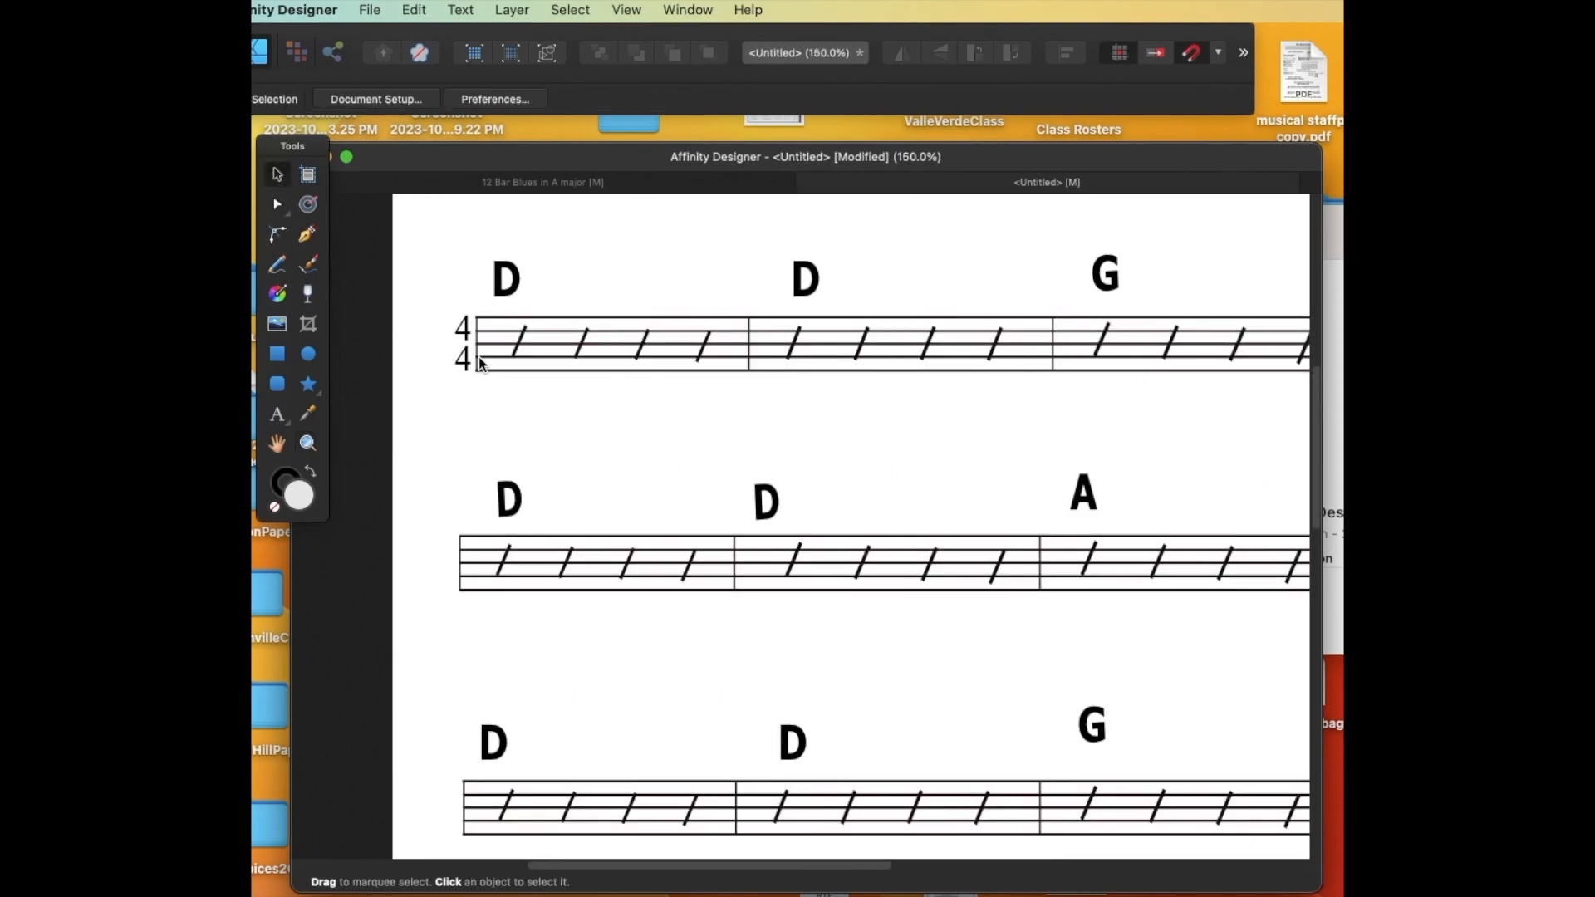
click(465, 326)
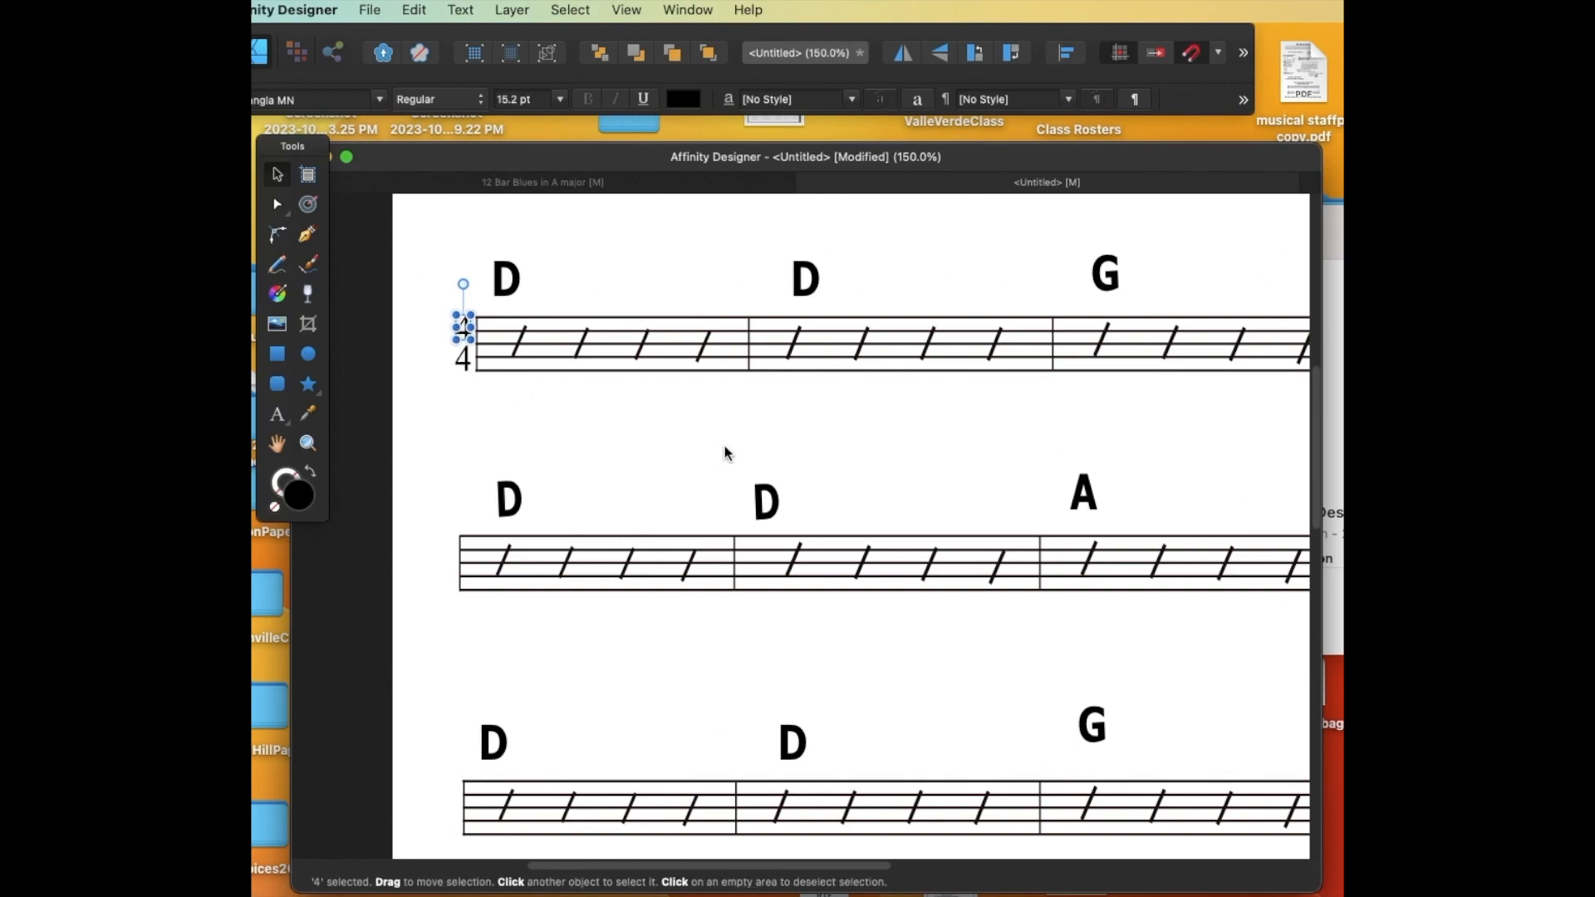
key(Delete)
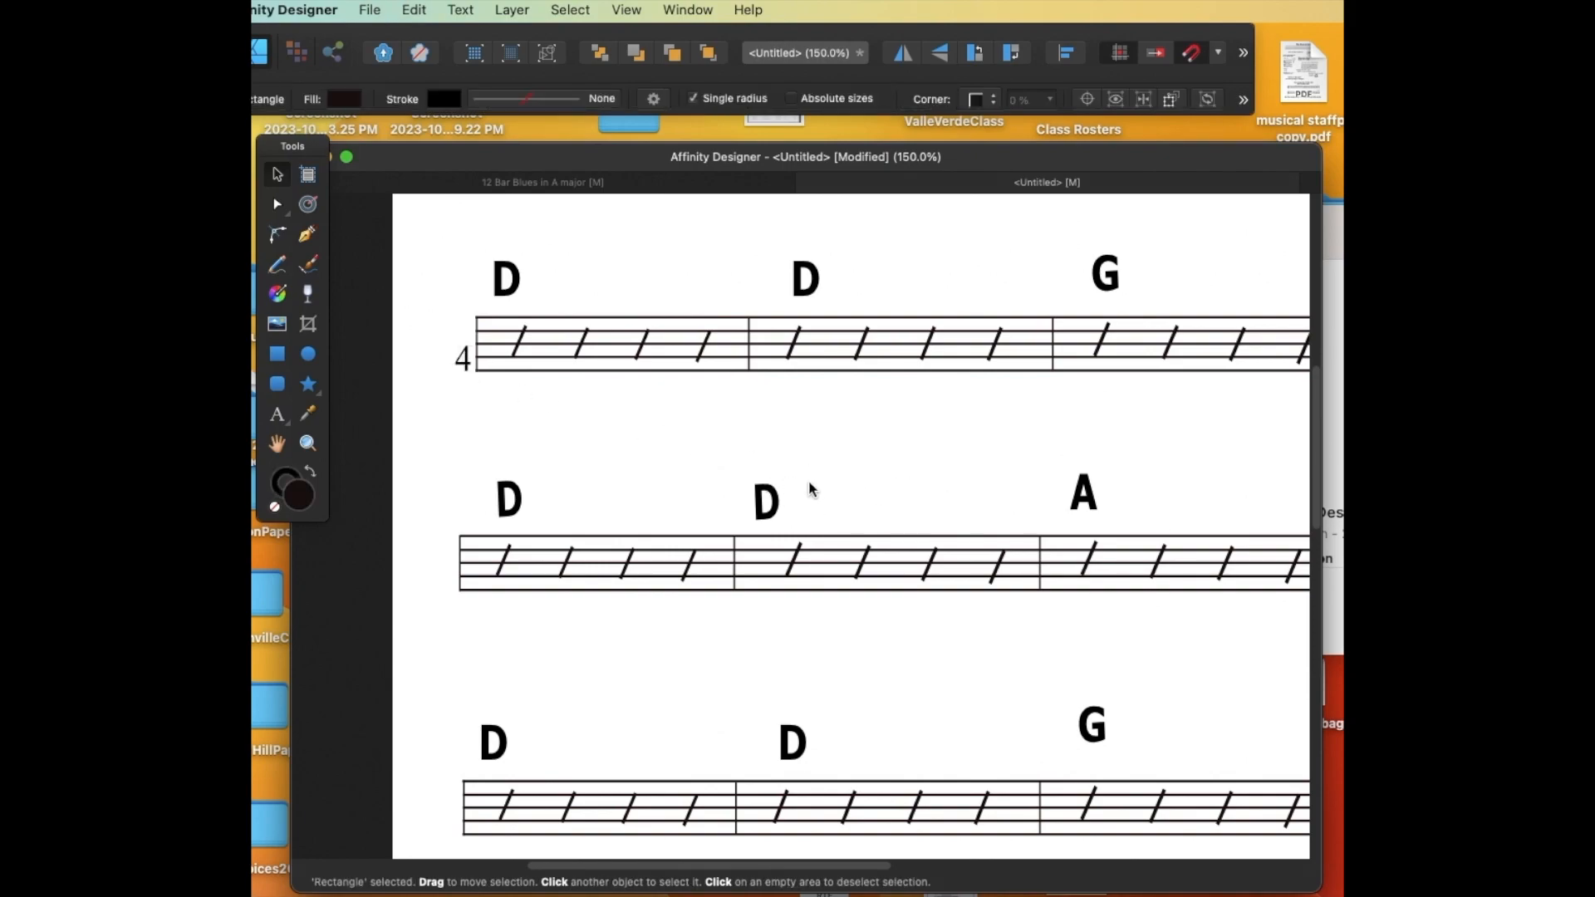
key(super+z)
key(t)
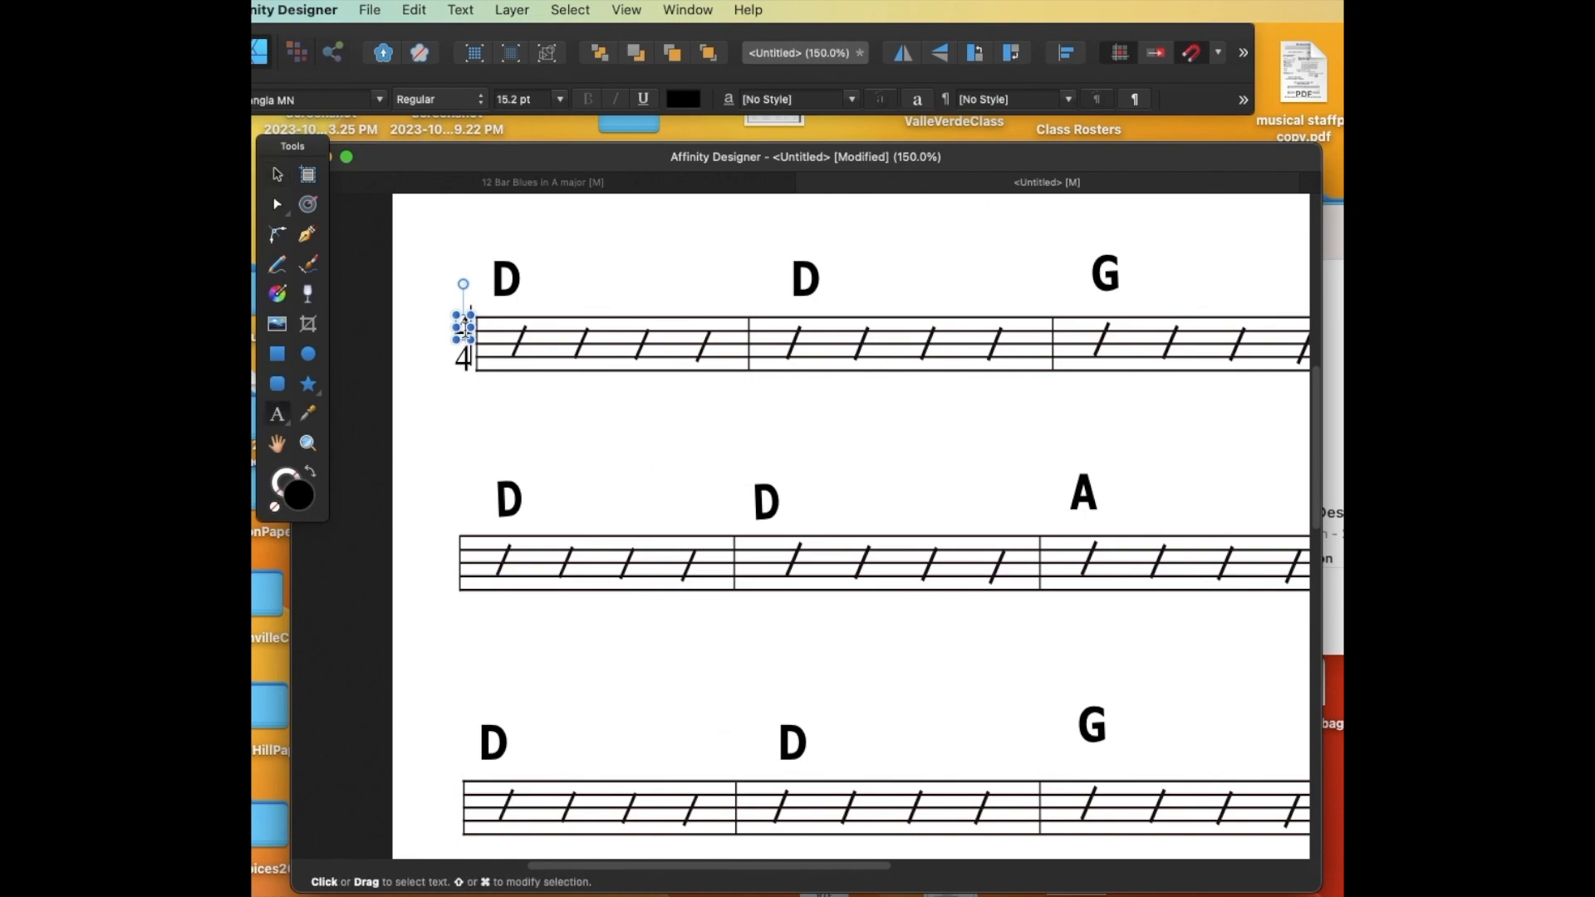
click(277, 177)
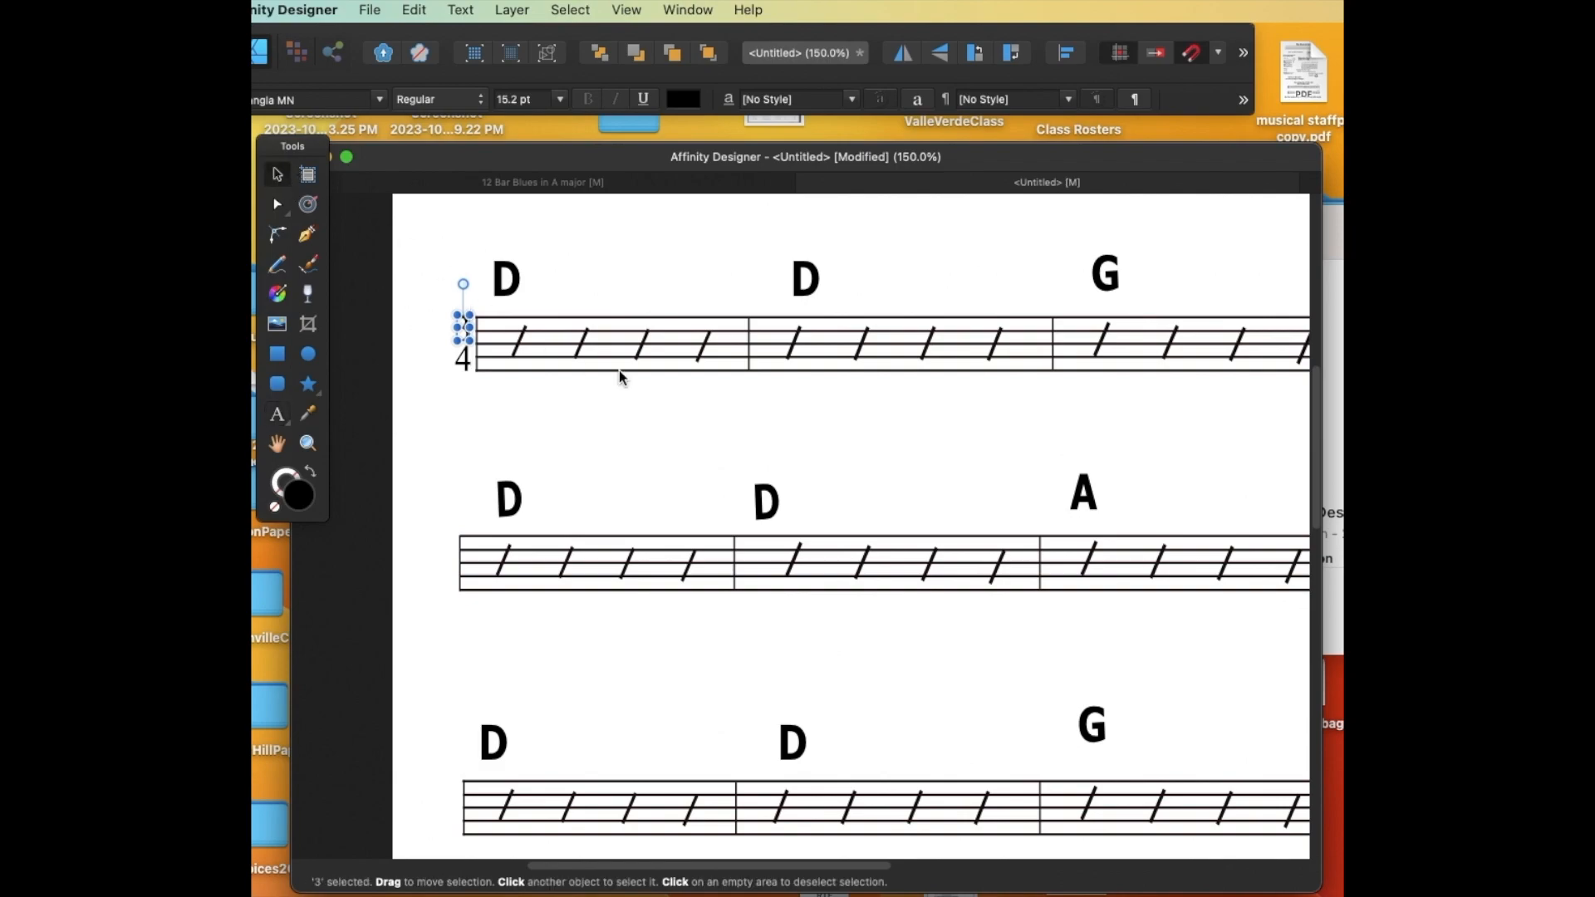
Delete the fourth slash in the first measure, then stretch and slightly rotate the remaining three to fill the measure.
click(708, 342)
key(Delete)
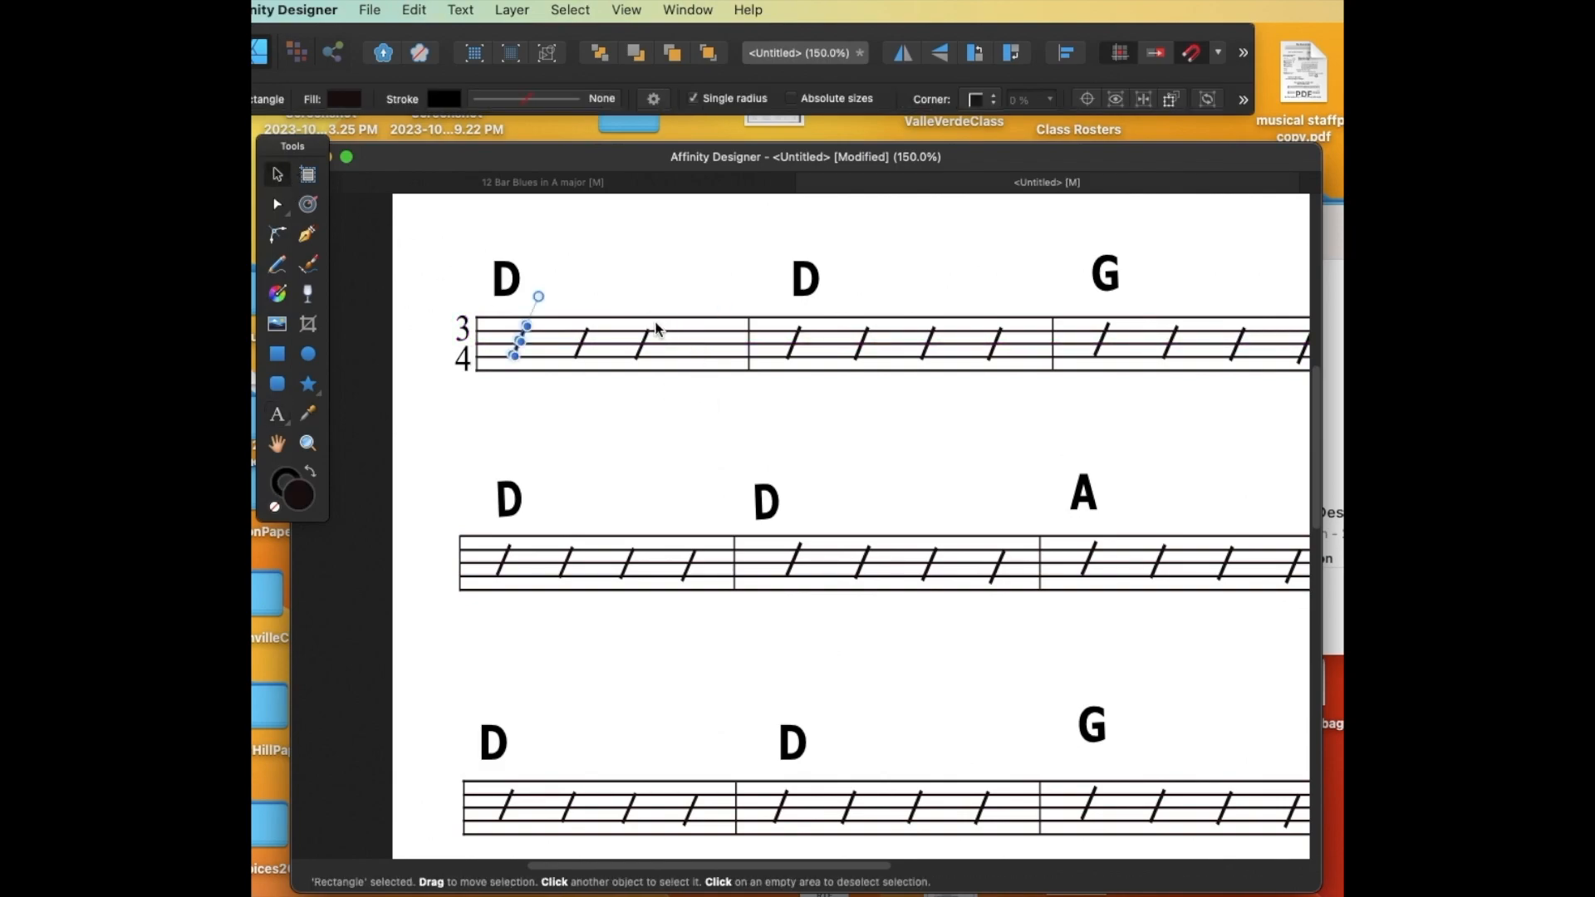
click(516, 395)
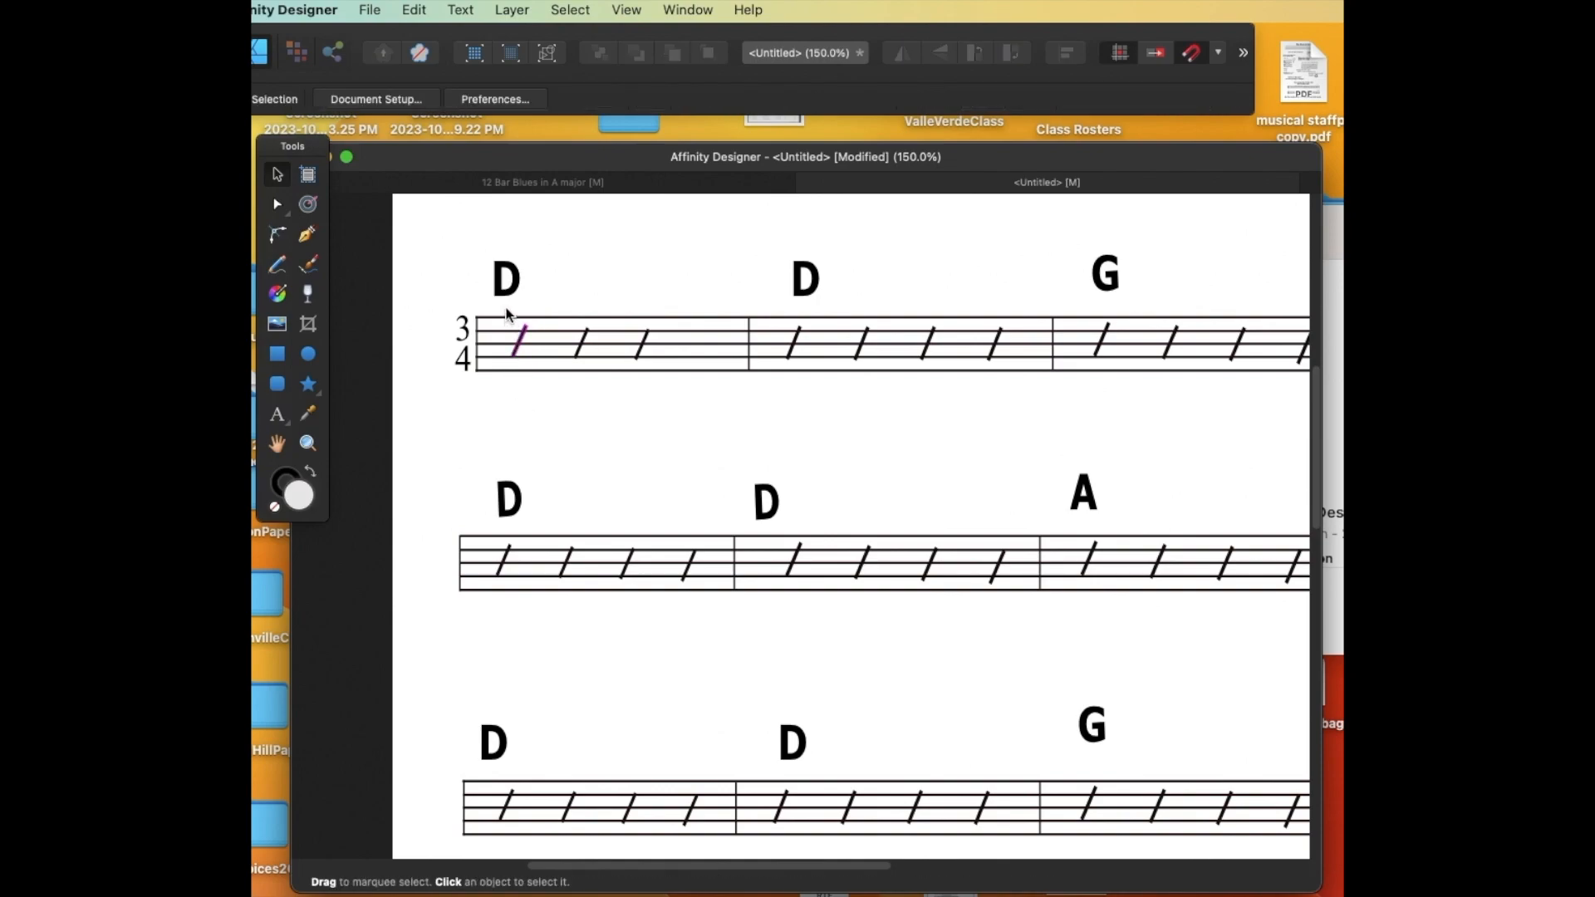
drag(504, 300, 610, 407)
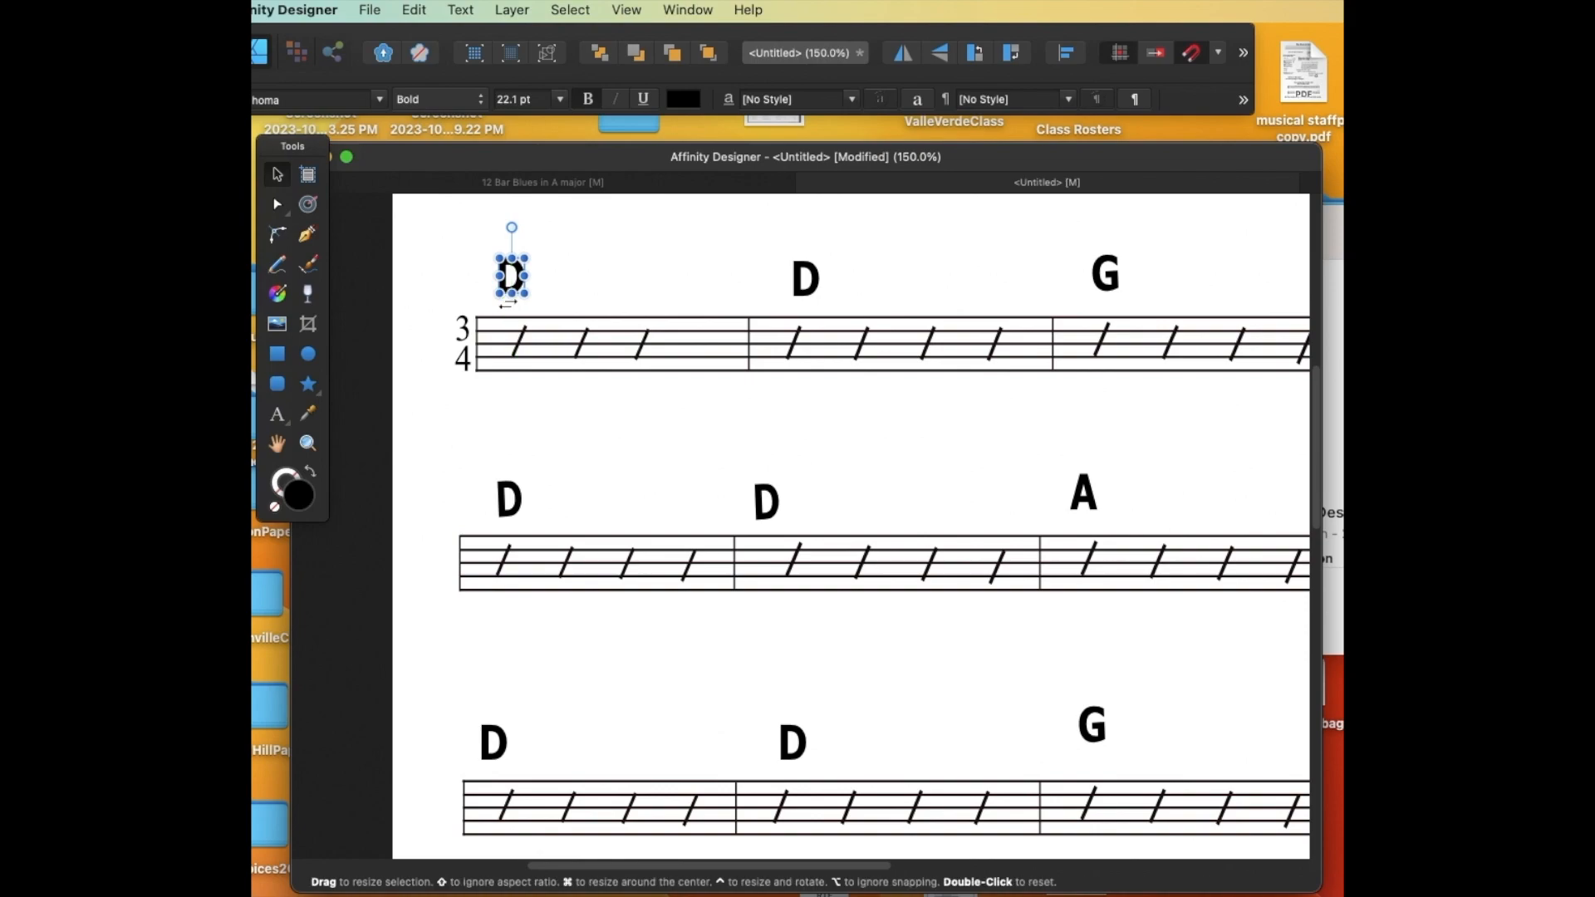
click(513, 418)
drag(498, 312, 679, 300)
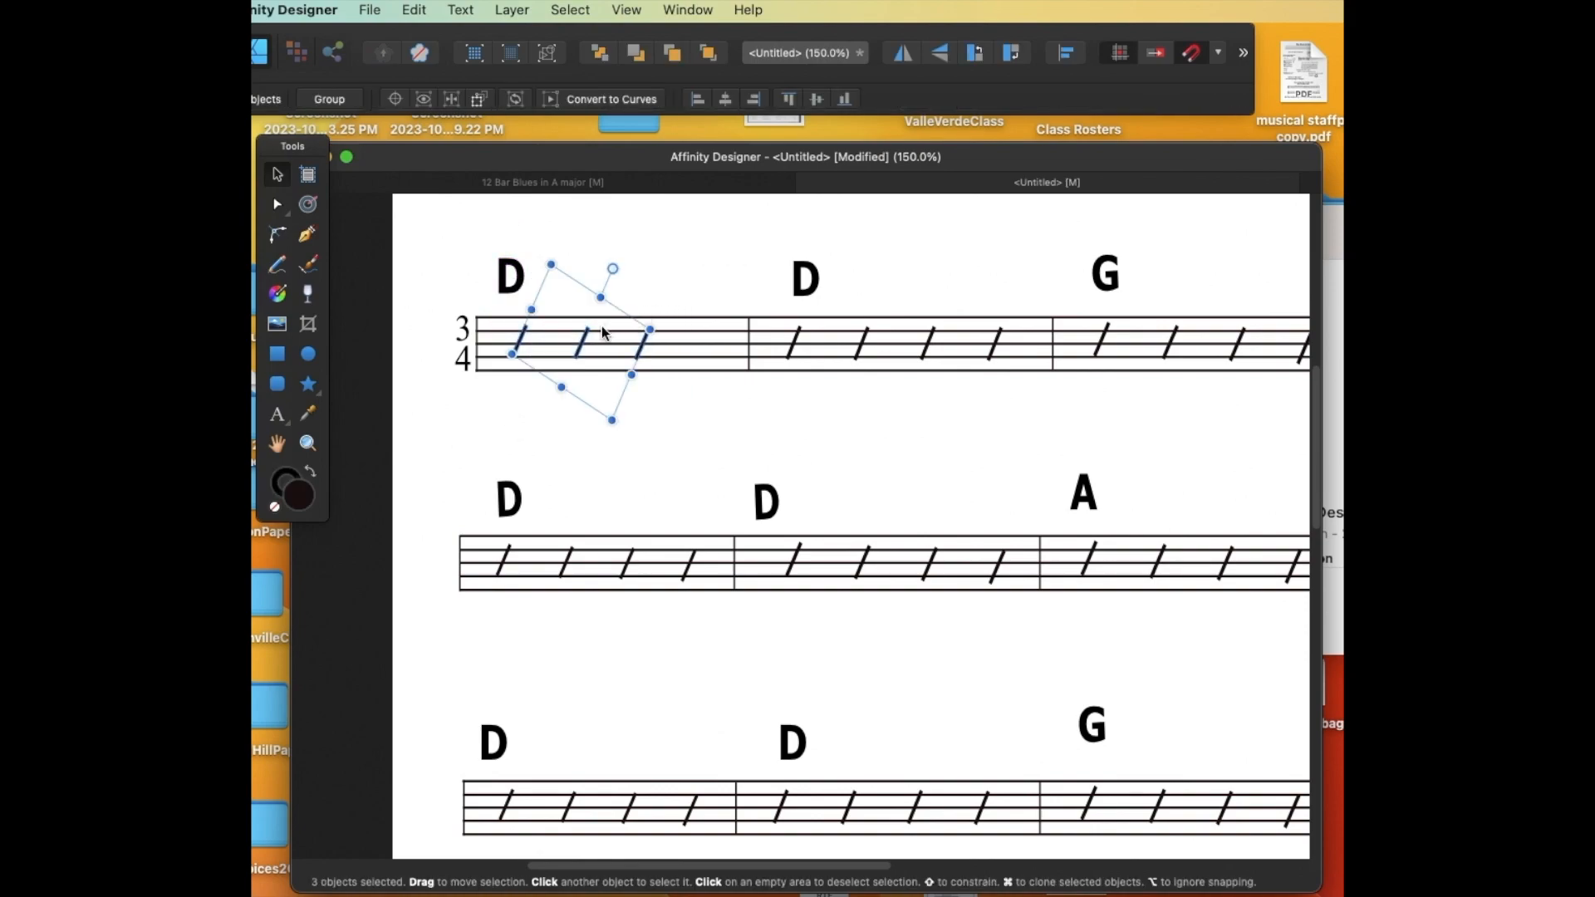
drag(654, 329, 671, 365)
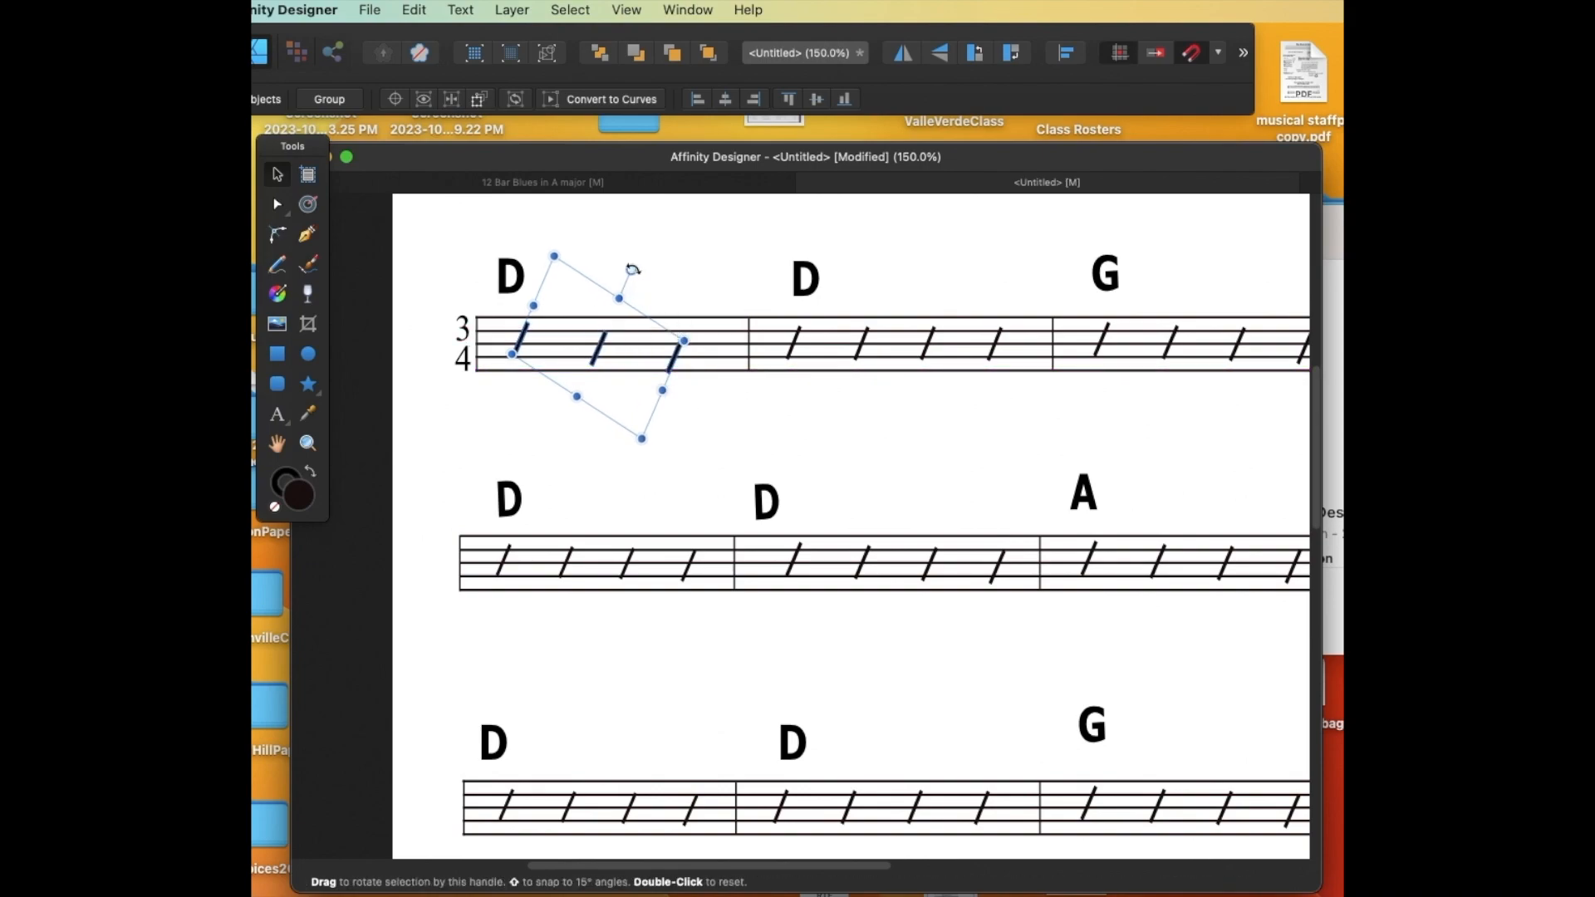
drag(631, 269, 623, 267)
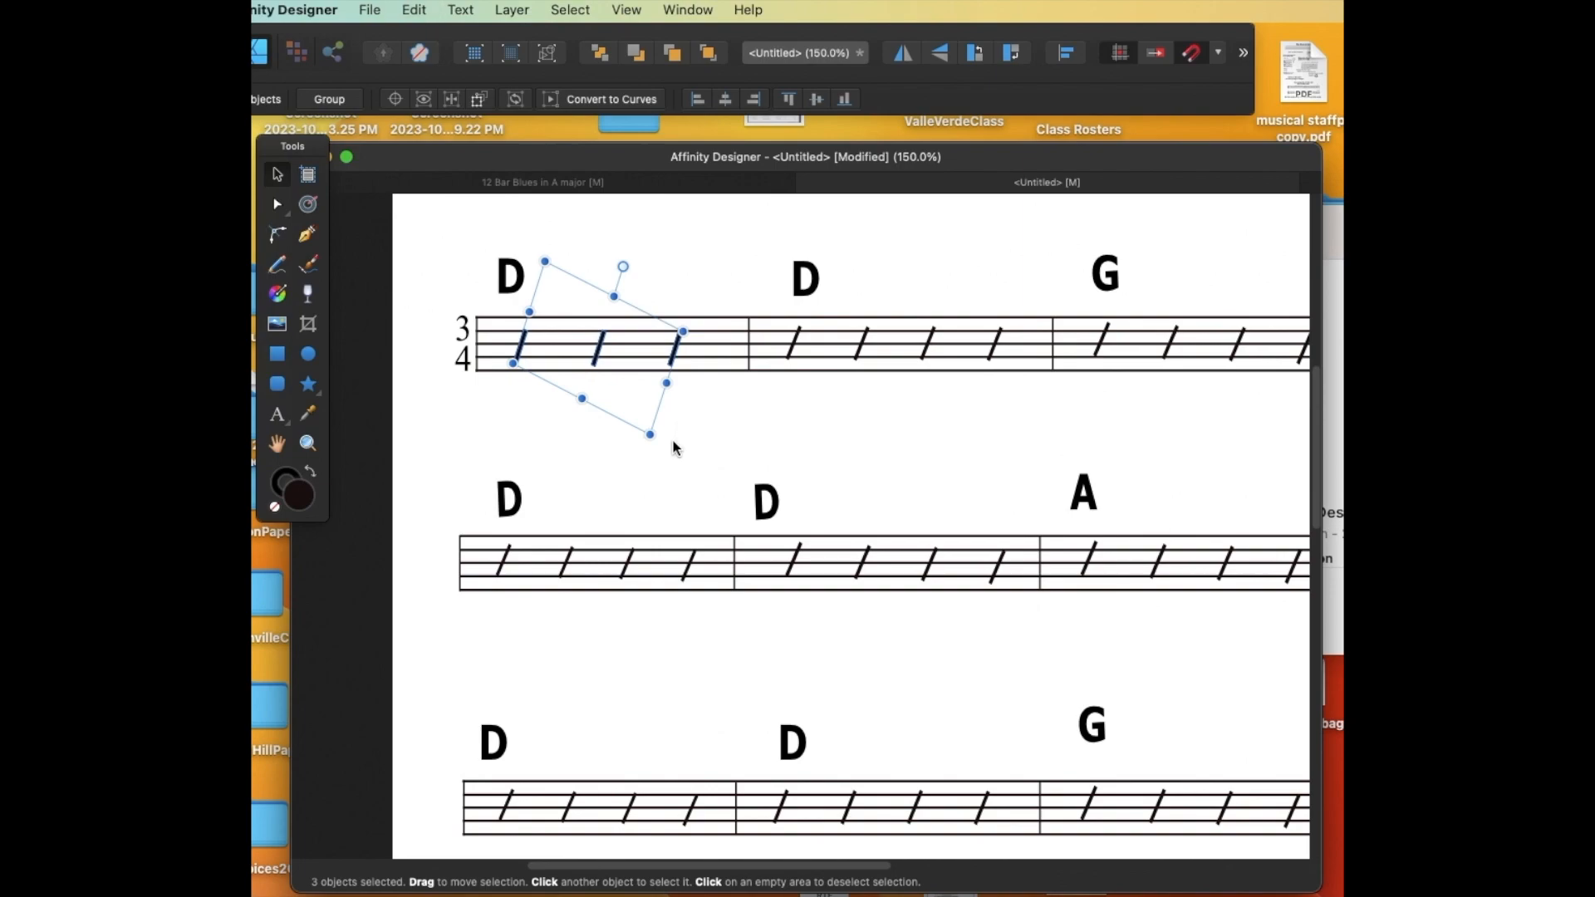
Duplicate the three spaced slashes beneath the first row's second measure and delete the four slashes in that measure.
drag(597, 354, 914, 495)
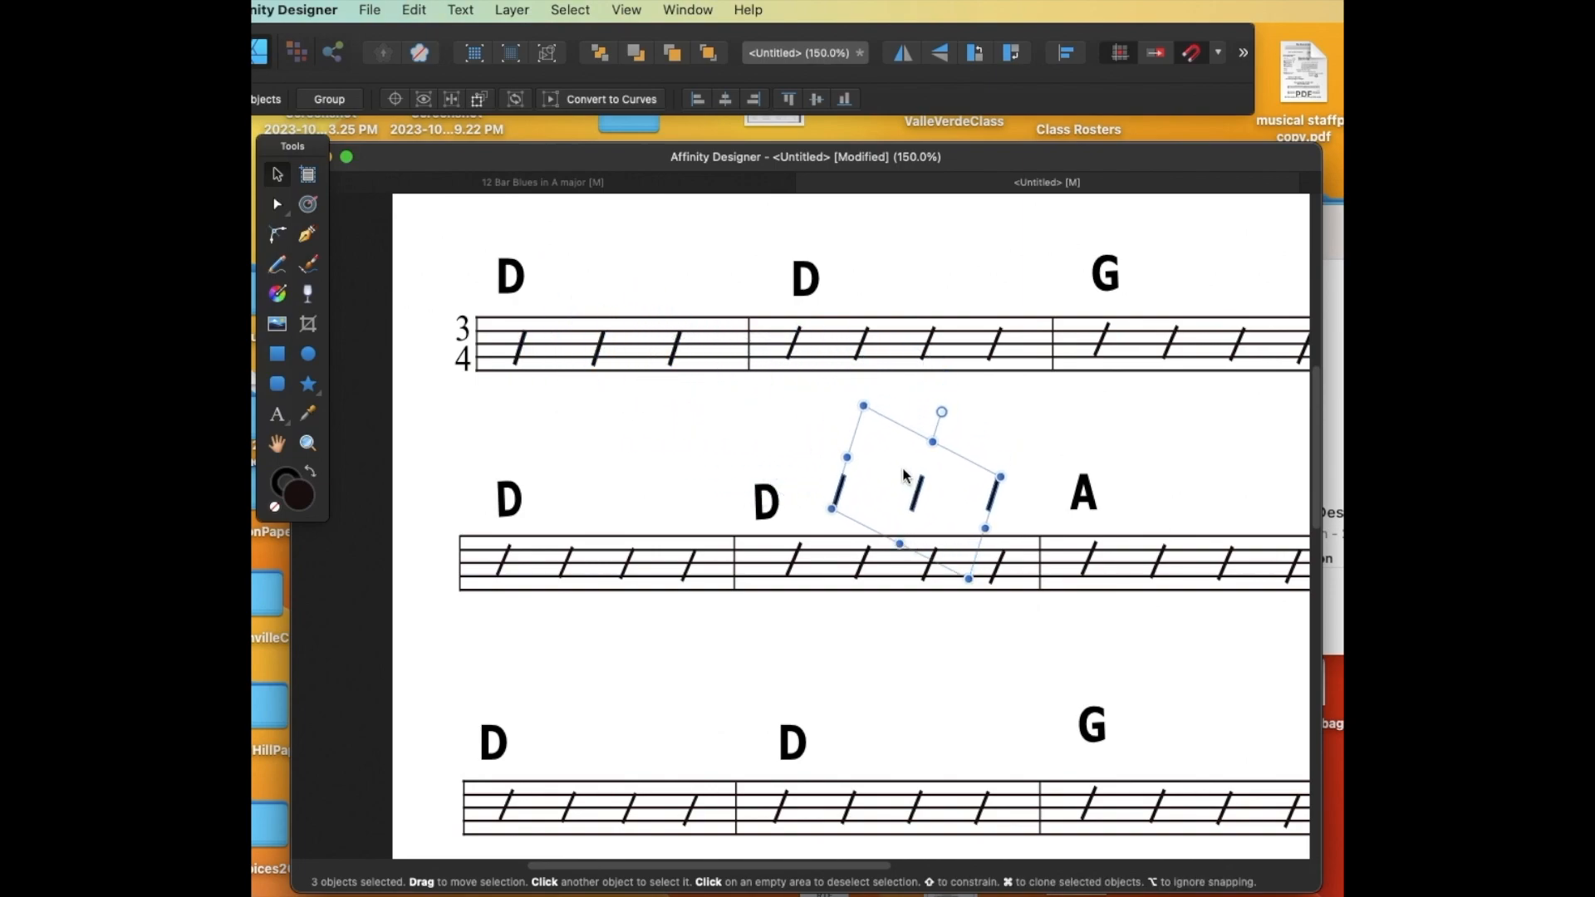
click(777, 359)
drag(771, 304, 1028, 407)
key(Delete)
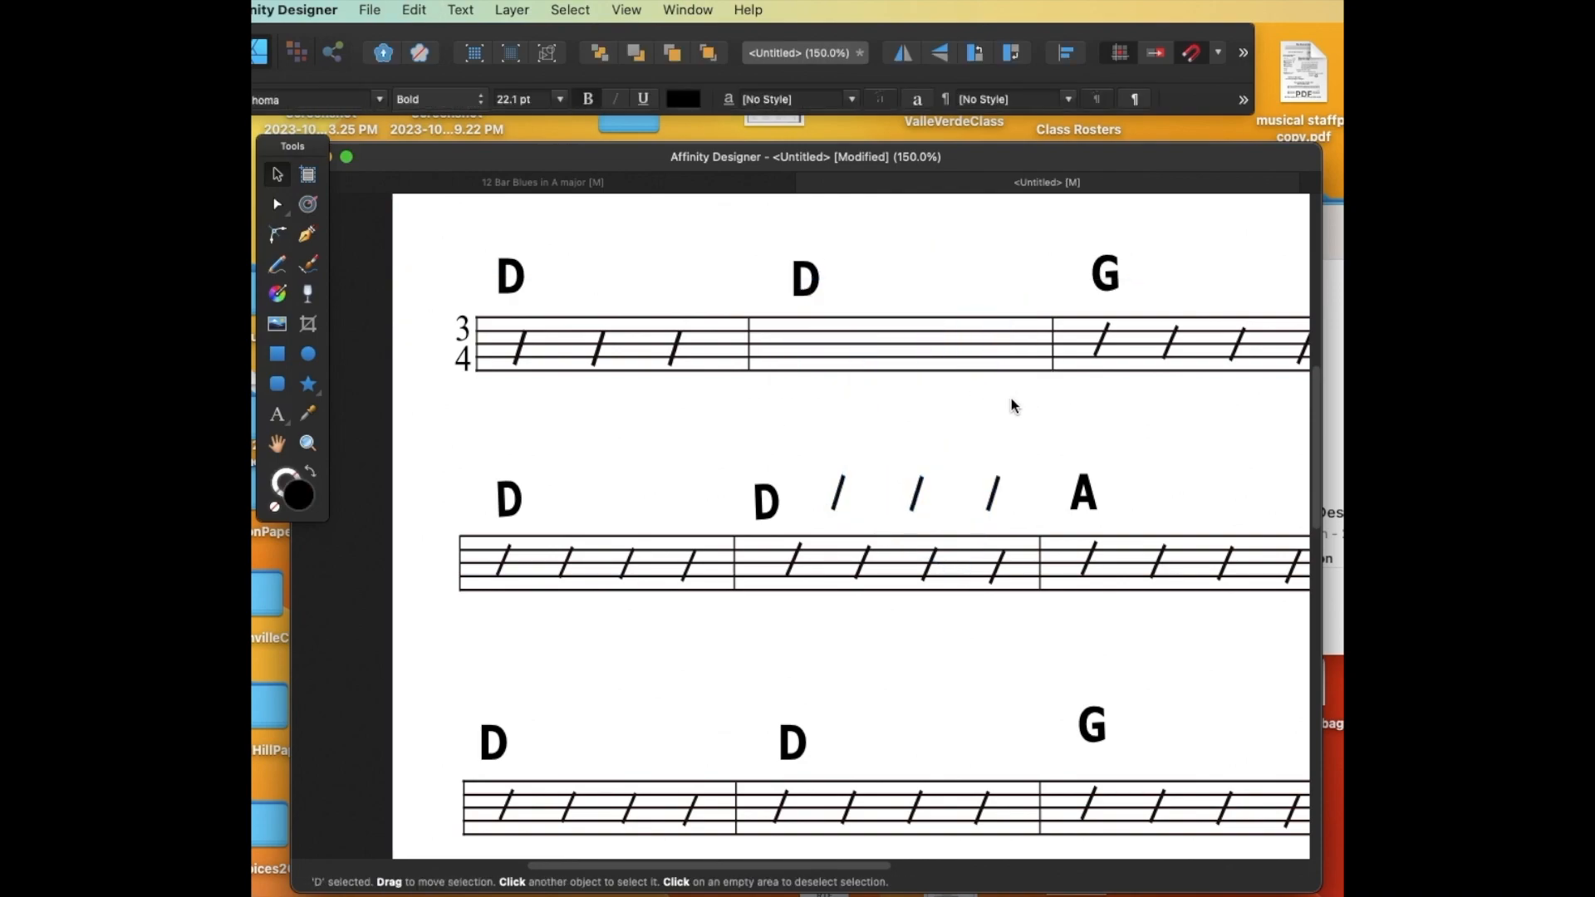
Move the three duplicated slashes into the first row's second measure and delete the old slashes in its third and fourth measures.
drag(812, 459, 1029, 543)
drag(947, 498, 926, 354)
click(308, 443)
drag(885, 583, 582, 532)
click(278, 414)
drag(973, 540, 620, 349)
click(308, 444)
click(277, 443)
click(277, 175)
drag(734, 329, 856, 402)
key(Delete)
drag(895, 331, 1009, 415)
key(Delete)
Lower the first row's fourth chord letter toward the staff and lift the first two D chords clear of their measures.
drag(902, 292, 903, 327)
drag(477, 330, 480, 284)
drag(611, 330, 609, 297)
Copy the slashes of the first row's first two measures and paste them into its third and fourth measures.
drag(463, 319, 710, 398)
key(super+c)
key(super+v)
drag(614, 358, 886, 358)
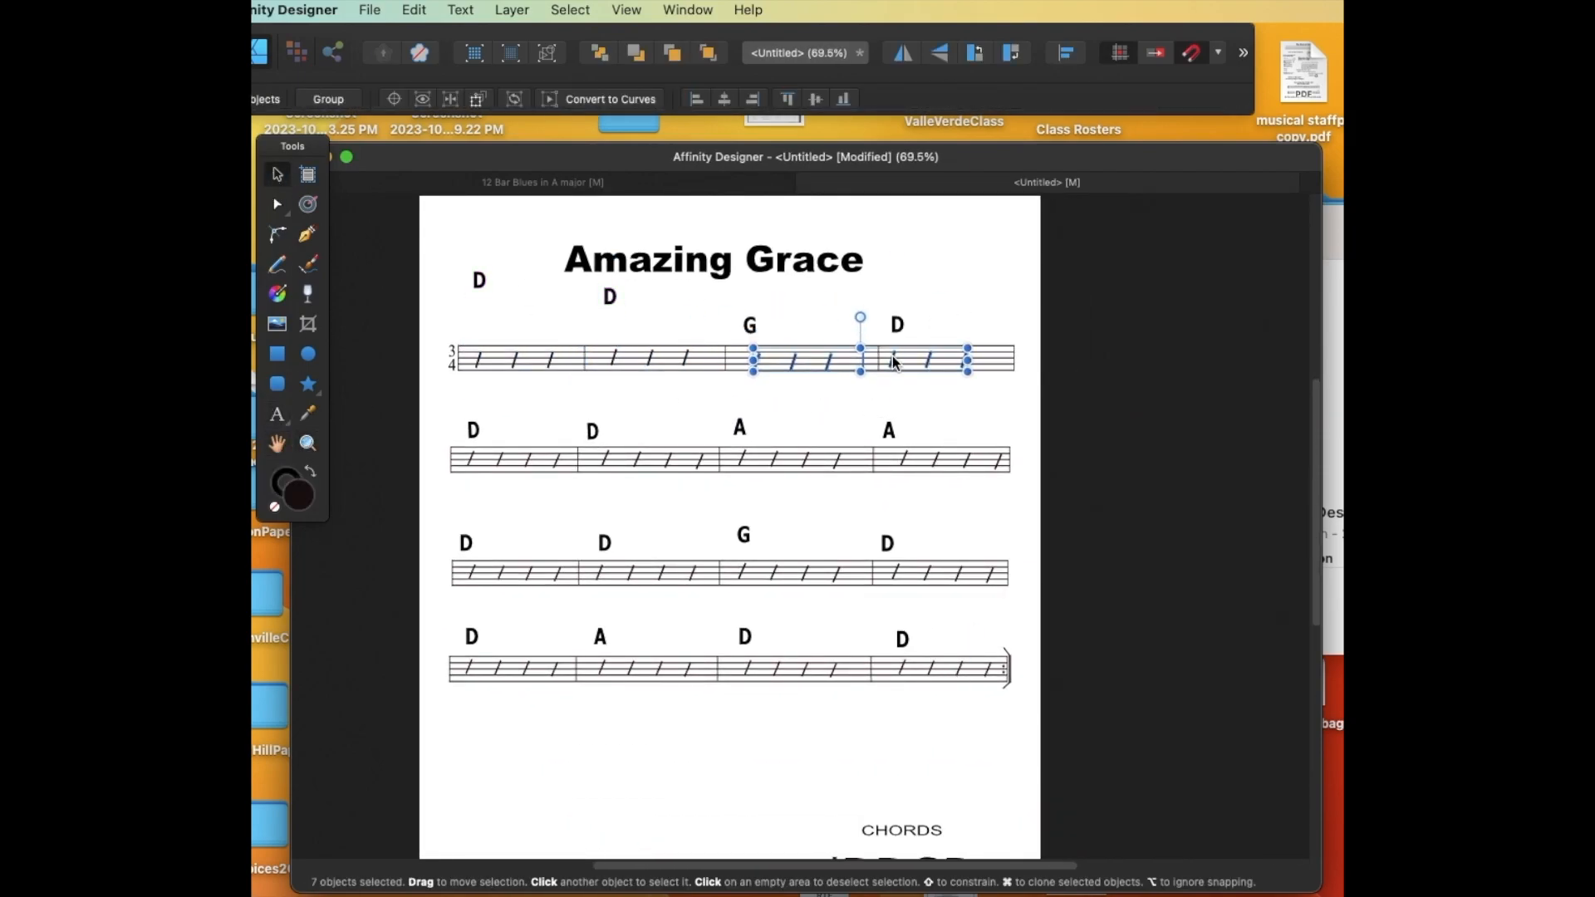
Delete the four-slash groups from all four measures of the second row.
drag(458, 432, 577, 502)
key(Delete)
drag(587, 430, 713, 495)
key(Delete)
drag(726, 432, 858, 509)
key(Delete)
drag(882, 429, 1018, 501)
key(Delete)
Place copies of the three-slash groups in all four measures of the second row.
drag(465, 721, 734, 794)
drag(633, 760, 612, 465)
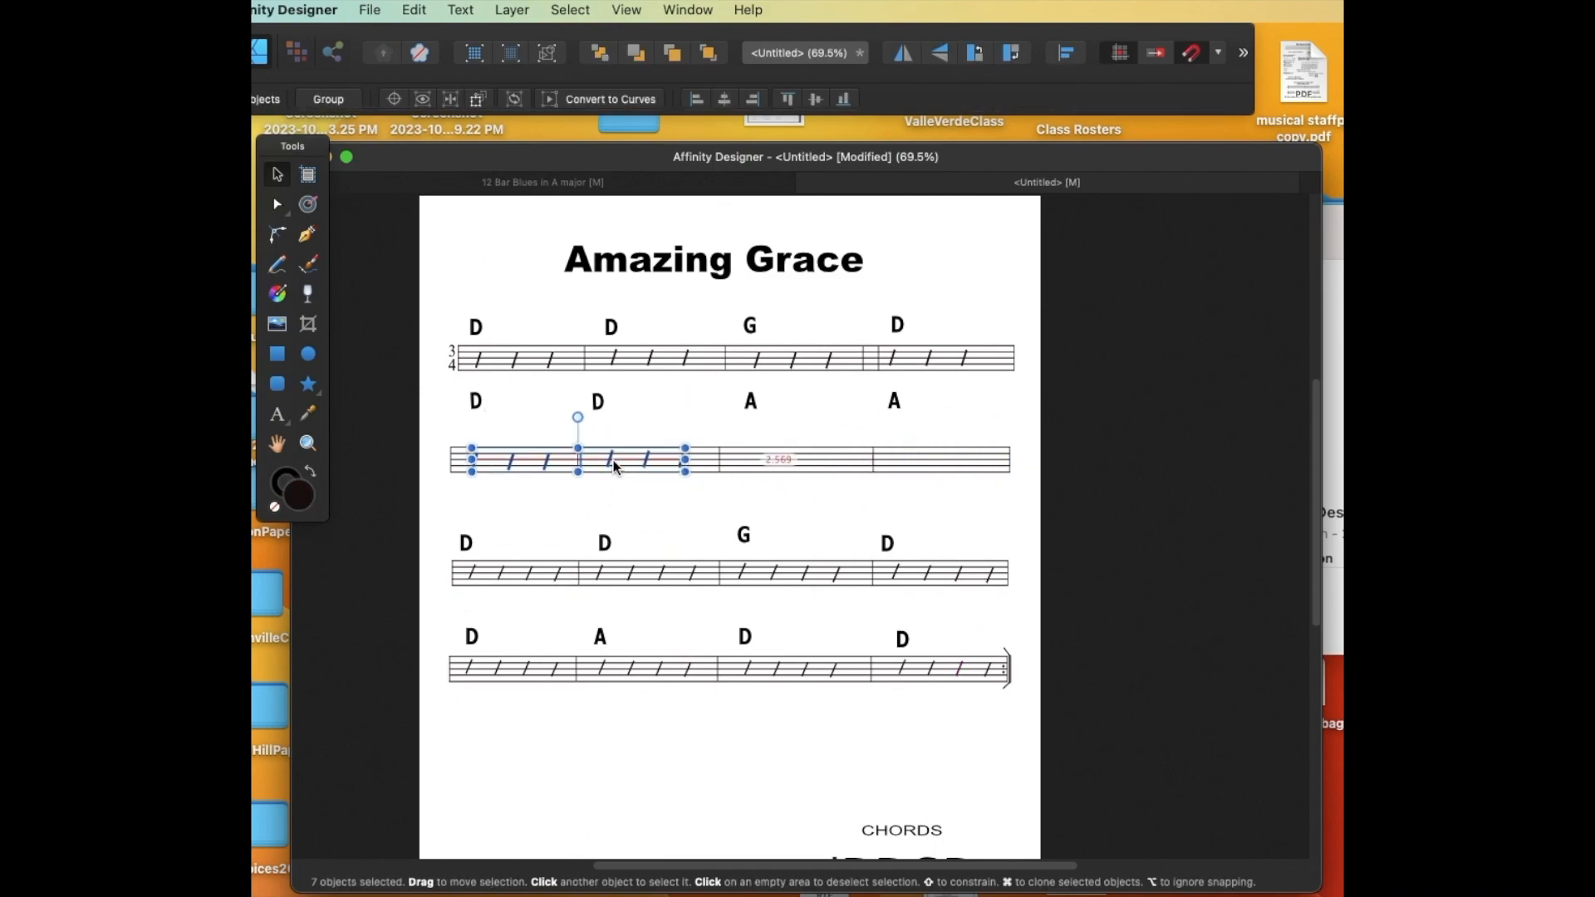
drag(458, 429, 701, 507)
drag(608, 457, 886, 454)
key(super+c)
key(super+v)
click(714, 504)
Move the second row's four chord letters down closer to their staff.
click(305, 445)
click(274, 175)
drag(455, 381, 985, 452)
drag(751, 401, 750, 426)
Raise the third row's four chord letters together, clear of the staff.
drag(463, 538, 886, 545)
key(super+z)
drag(438, 514, 1009, 556)
drag(744, 535, 742, 501)
Delete the four-slash groups from all four measures of the third row.
drag(458, 540, 568, 608)
key(Delete)
drag(585, 540, 701, 596)
key(Delete)
drag(731, 529, 857, 603)
key(Delete)
drag(881, 540, 1000, 601)
key(Delete)
Lift the first row's first D chord out of the way and paste copies of that row's three-slash groups into the third row.
drag(475, 326, 462, 273)
drag(466, 333, 708, 382)
key(super+c)
key(super+v)
drag(577, 356, 852, 572)
key(super+v)
Delete the four-slash groups from all four measures of the fourth row.
drag(453, 645, 573, 703)
key(Delete)
drag(585, 645, 718, 701)
key(Delete)
drag(731, 646, 859, 702)
key(Delete)
drag(880, 648, 997, 711)
key(Delete)
Paste copies of the three-slash groups into the four measures of the fourth row.
drag(465, 542, 794, 669)
key(super+c)
key(super+v)
key(super+c)
key(super+v)
key(super+c)
key(super+v)
key(super+c)
key(super+v)
drag(789, 669, 935, 670)
Delete the surplus barline pasted beside the third row's fourth measure.
click(307, 443)
click(868, 580)
click(868, 579)
click(278, 175)
click(880, 560)
key(Delete)
Delete the surplus barlines doubled up at an earlier measure boundary among the pasted slashes.
click(548, 571)
click(277, 444)
drag(395, 565, 888, 502)
click(278, 175)
click(748, 494)
click(747, 503)
key(Delete)
click(747, 505)
click(747, 529)
click(307, 443)
click(747, 500)
click(747, 501)
click(746, 501)
click(277, 176)
click(746, 510)
key(Delete)
Lower the third row's four chord letters one by one to sit just above their measures.
click(307, 444)
drag(544, 466, 354, 316)
click(277, 175)
drag(420, 389, 433, 446)
drag(667, 393, 675, 454)
drag(910, 378, 915, 455)
drag(1163, 395, 1161, 454)
Delete the surplus barlines that were pasted into the second row with the slashes.
click(1105, 303)
key(Delete)
click(1108, 303)
key(Delete)
click(622, 329)
click(623, 317)
key(Delete)
Move the first row's first D chord back down above its measure and nudge the fourth row's third chord letter slightly.
key(z)
drag(969, 460, 813, 384)
click(279, 445)
drag(839, 691, 725, 746)
click(277, 175)
drag(543, 240, 553, 292)
click(641, 748)
drag(823, 602, 830, 604)
Switch to Safari and copy the complete Amazing Grace lyrics from the Google results.
key(super+Tab)
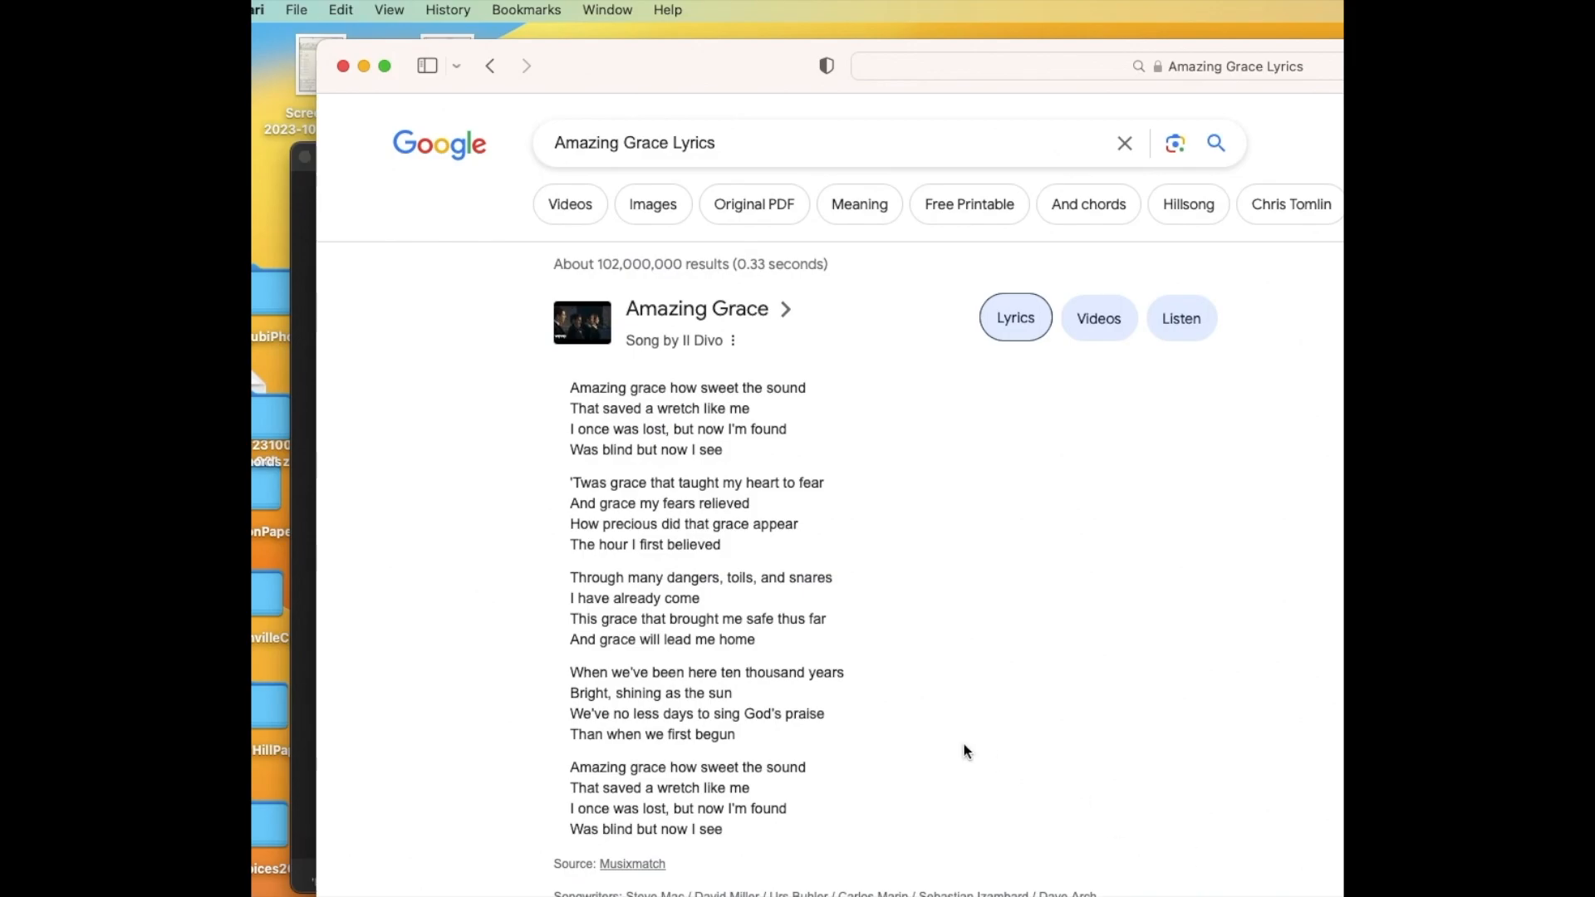
drag(568, 392, 723, 830)
click(340, 10)
click(337, 117)
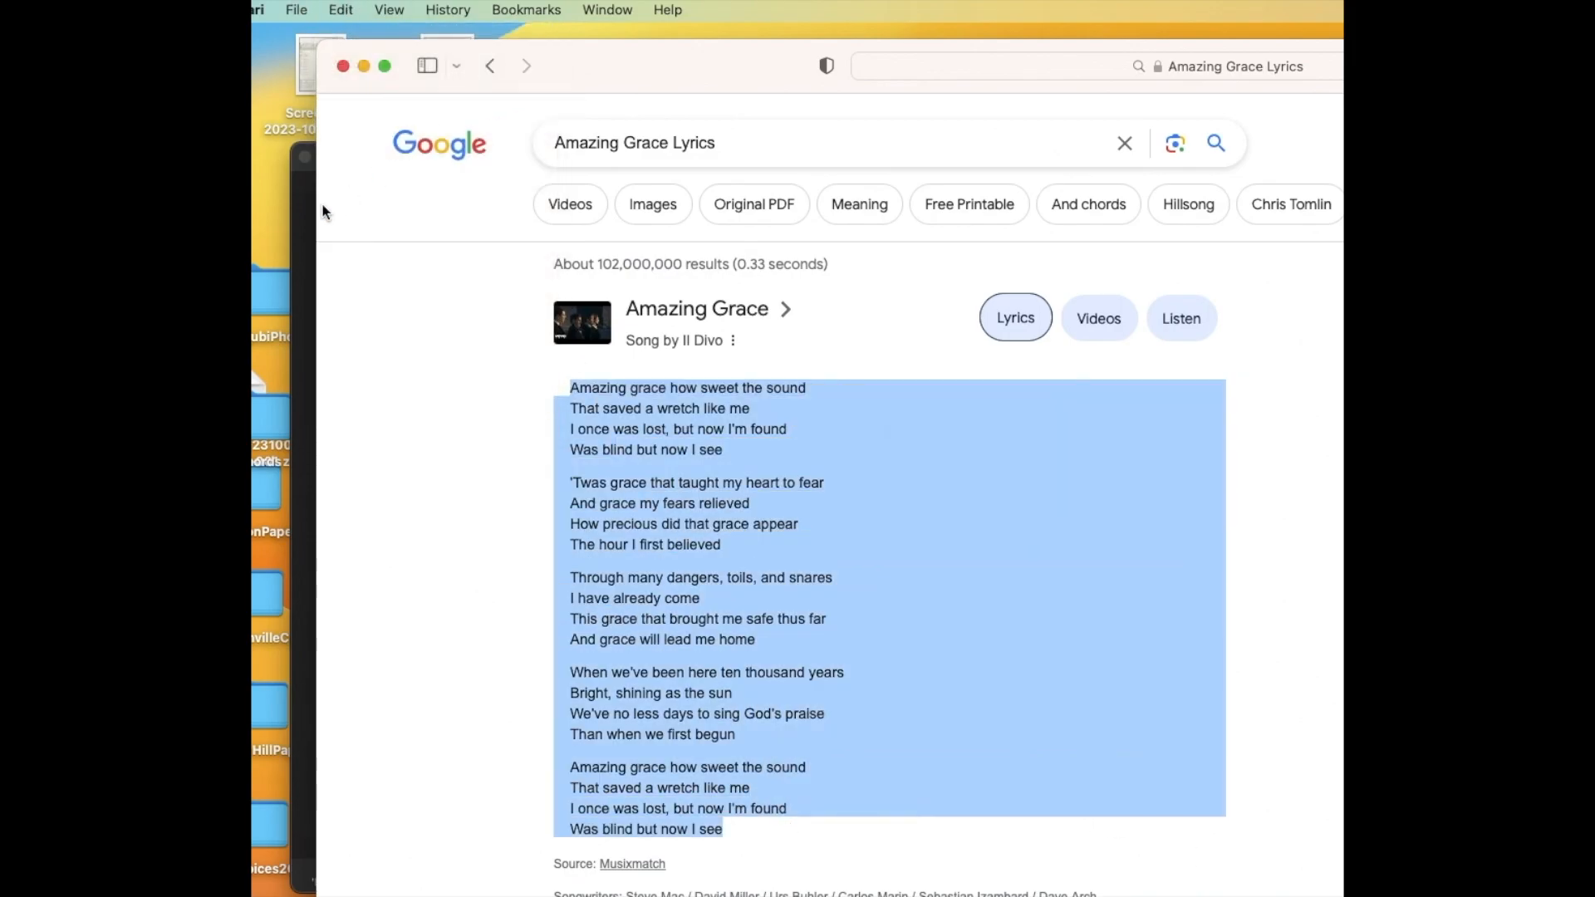
Switch back to Affinity Designer and paste the lyrics as art text below the fourth row.
key(super+Tab)
click(276, 414)
click(564, 664)
click(413, 10)
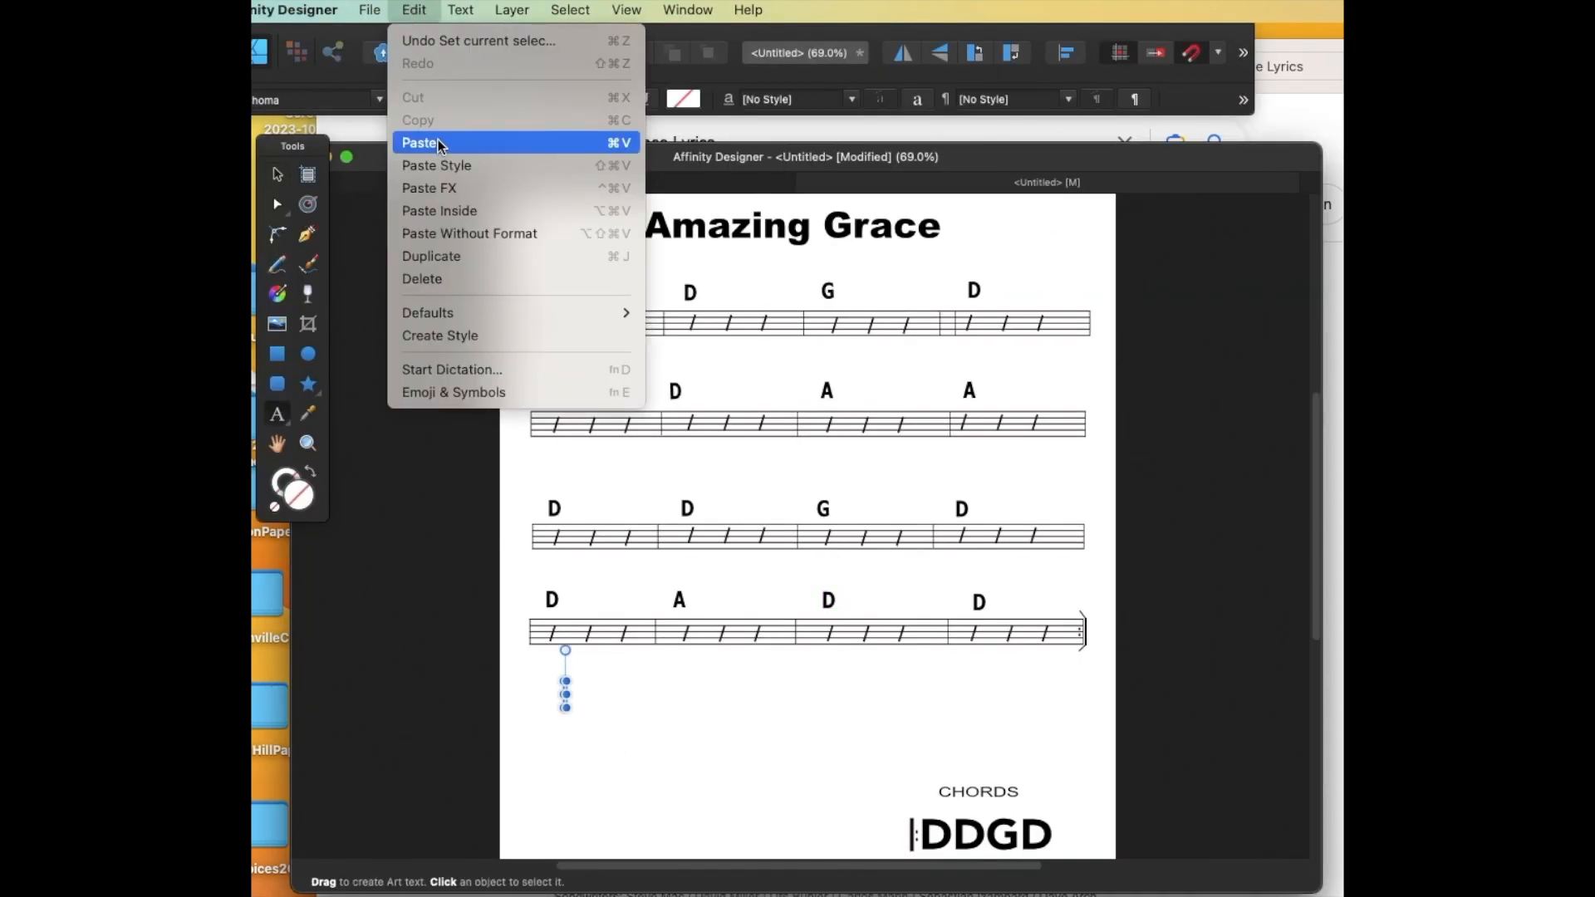
click(420, 138)
Insert blank lines between the first four verses and move the lyrics block up to align with the staff's left end.
drag(1319, 584, 1324, 469)
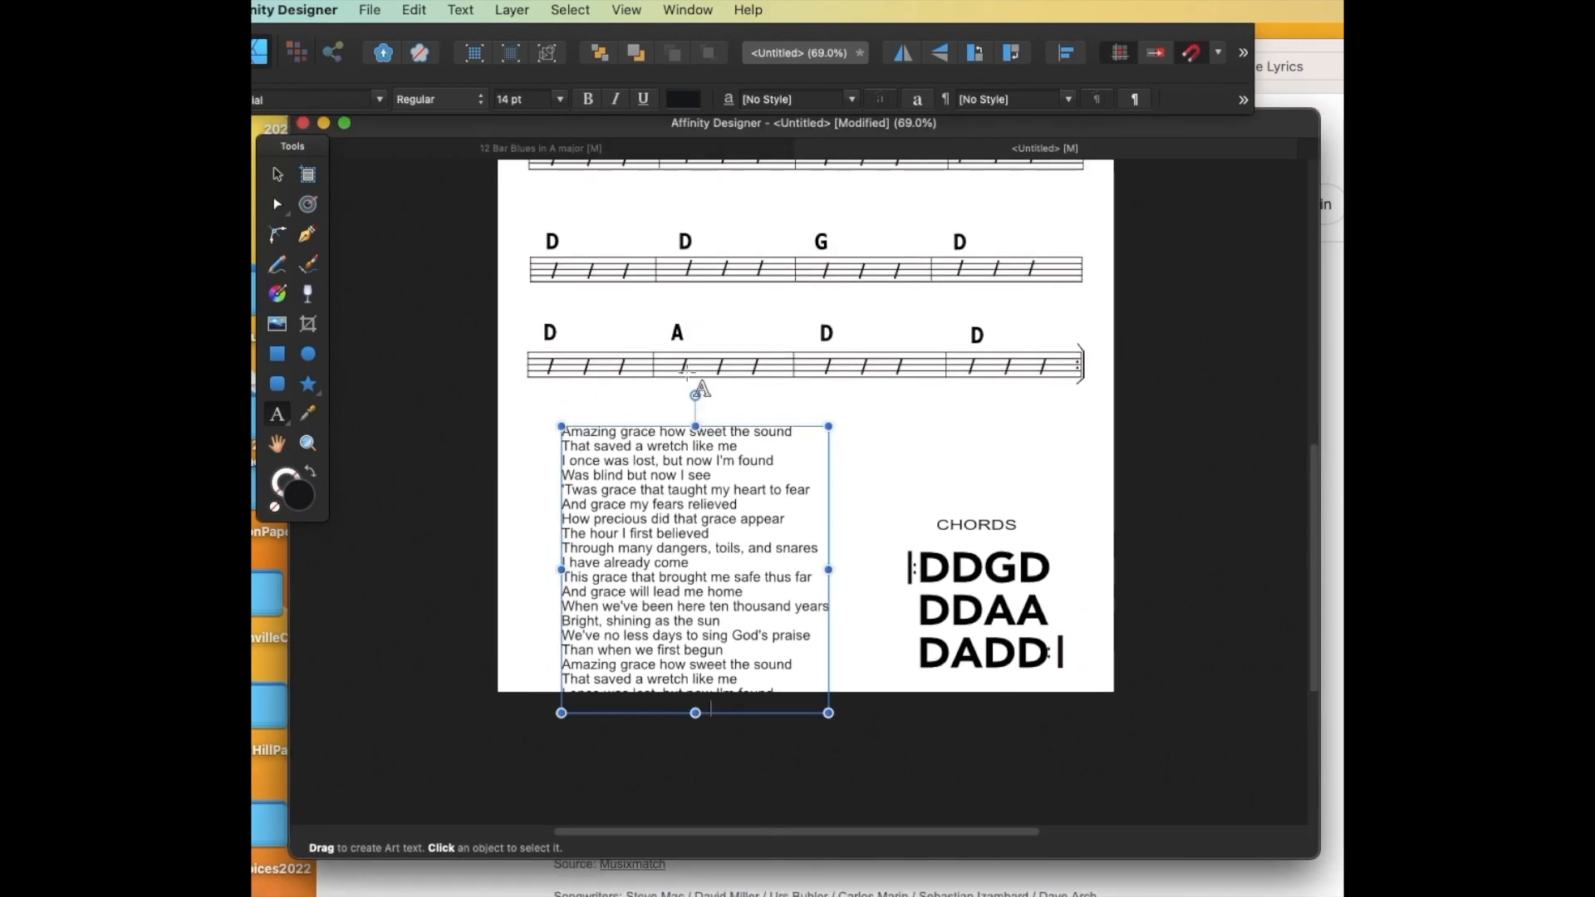
click(278, 419)
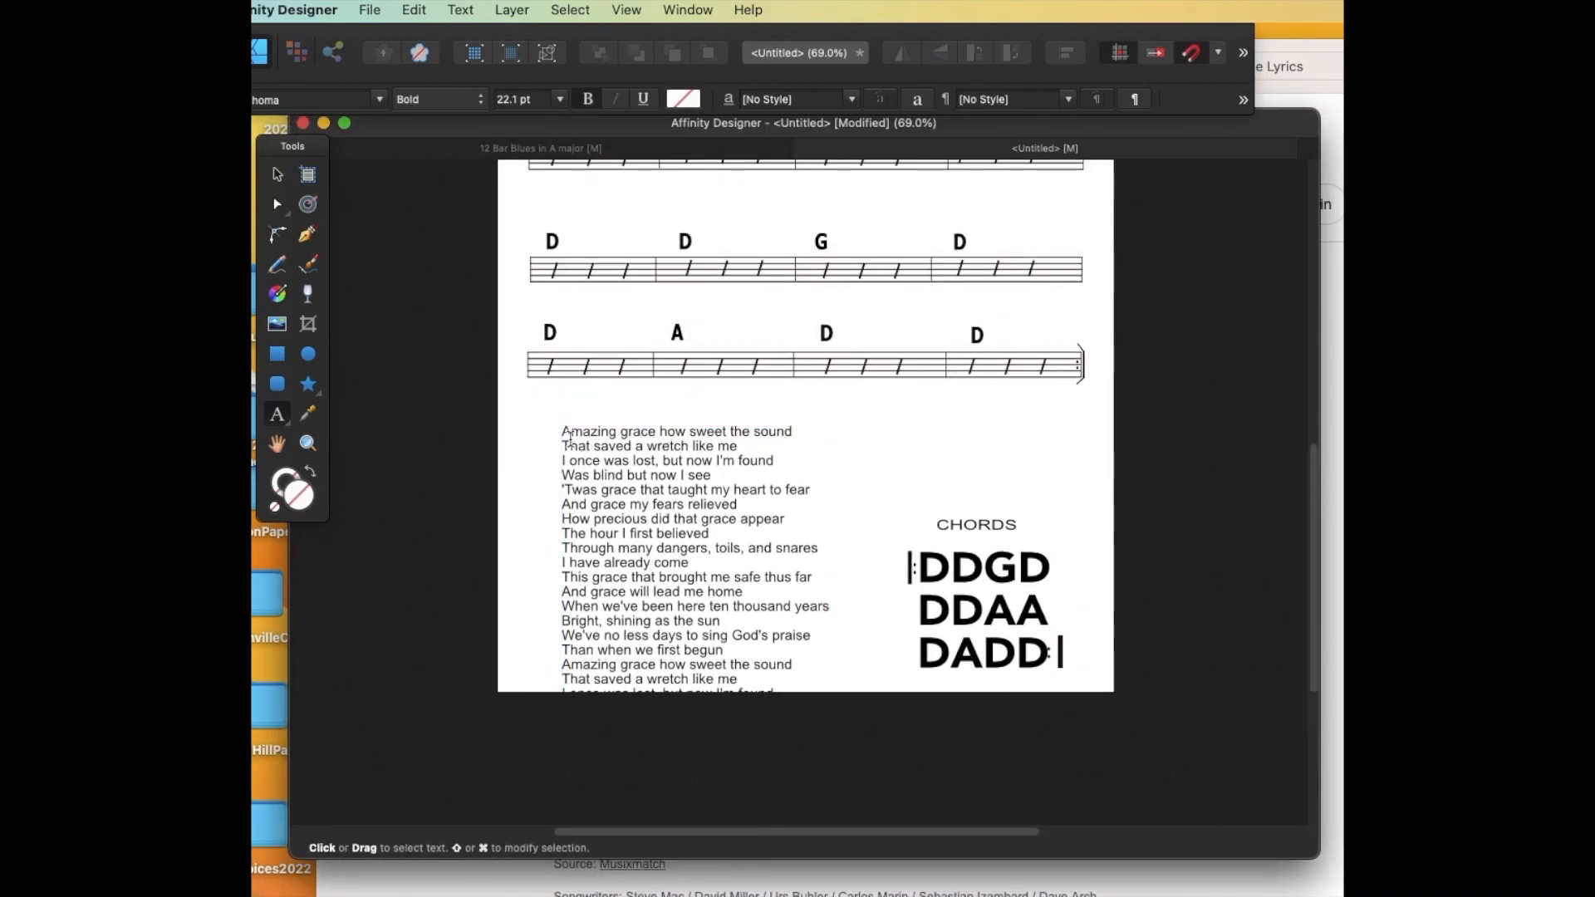
click(725, 479)
key(Return)
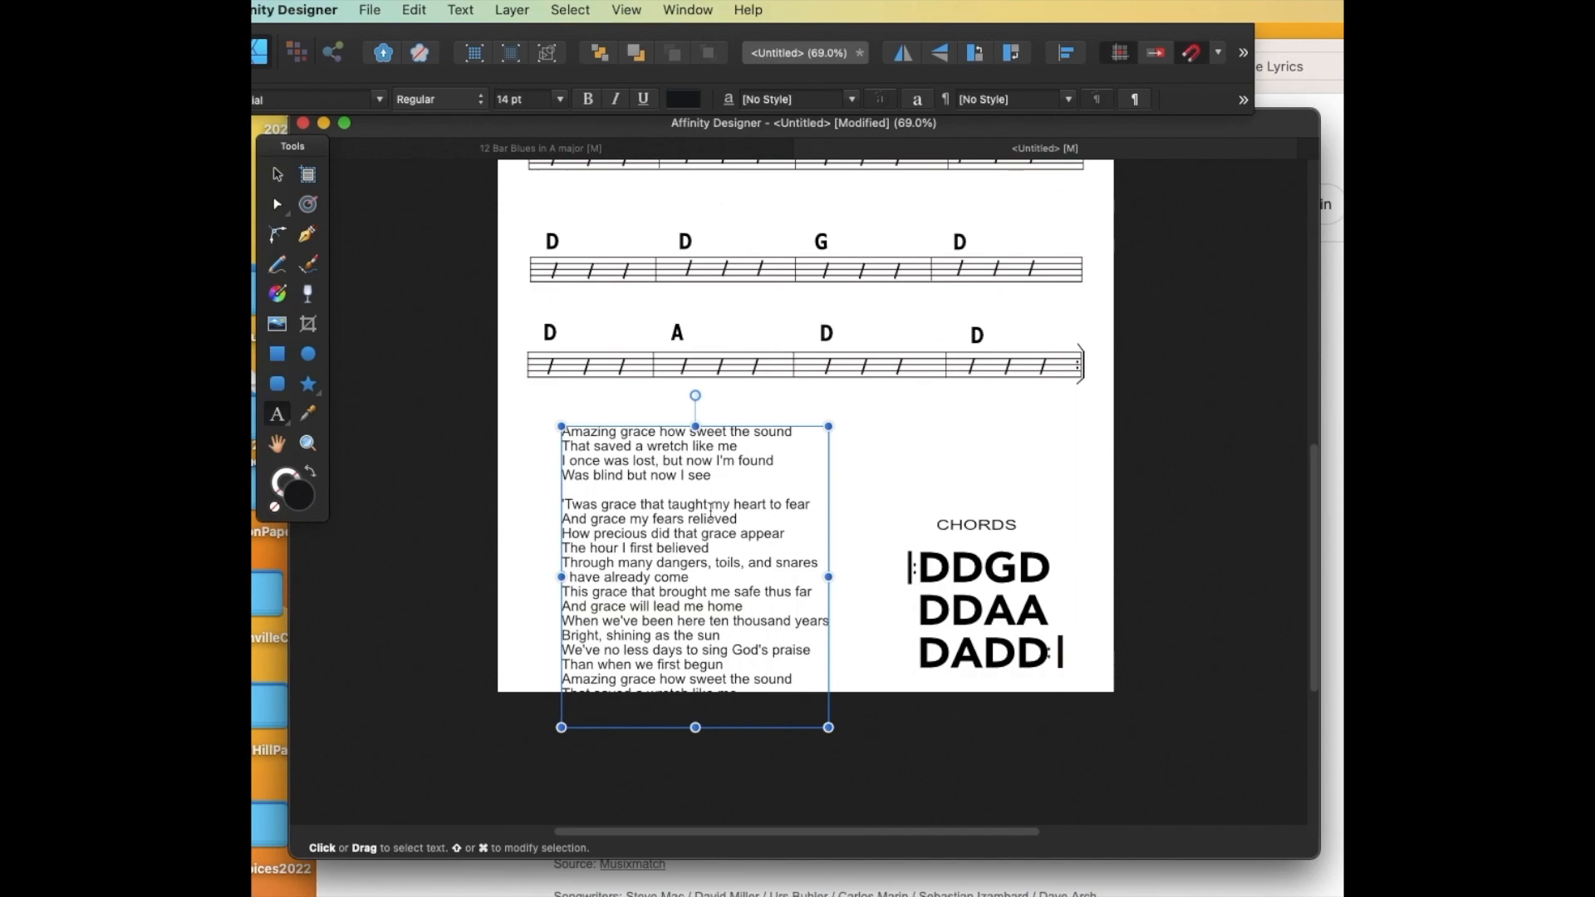
key(Return)
key(Return)
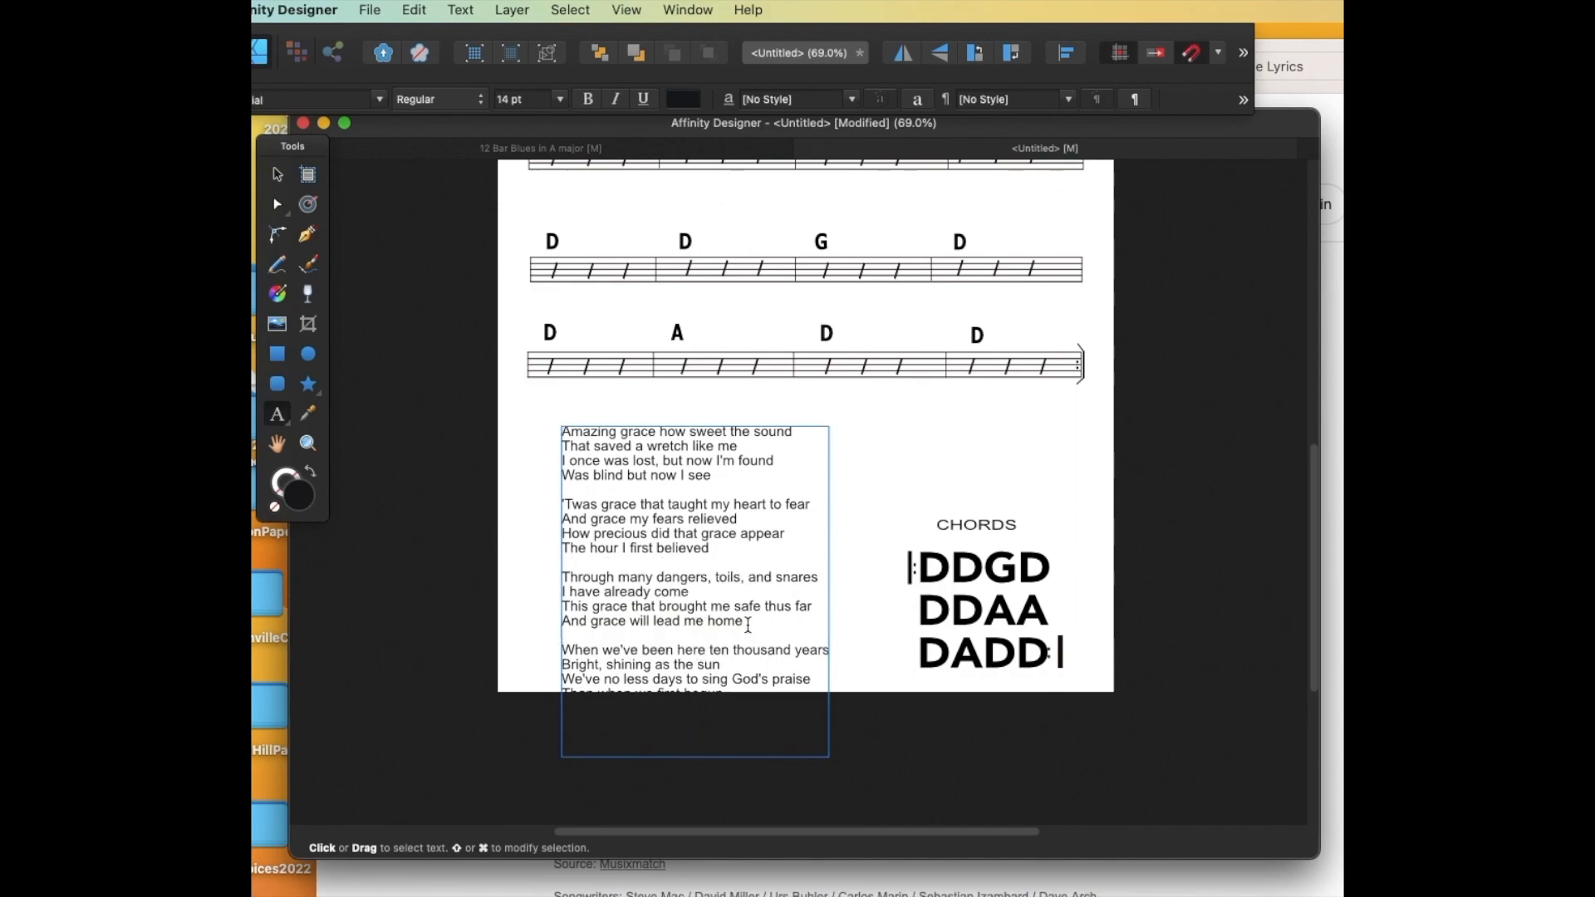
key(Escape)
drag(658, 513, 625, 497)
Shrink the CHORDS summary and move it up to just below the right end of the fourth row.
drag(886, 501, 1094, 687)
drag(907, 520, 955, 565)
drag(1007, 622, 1033, 467)
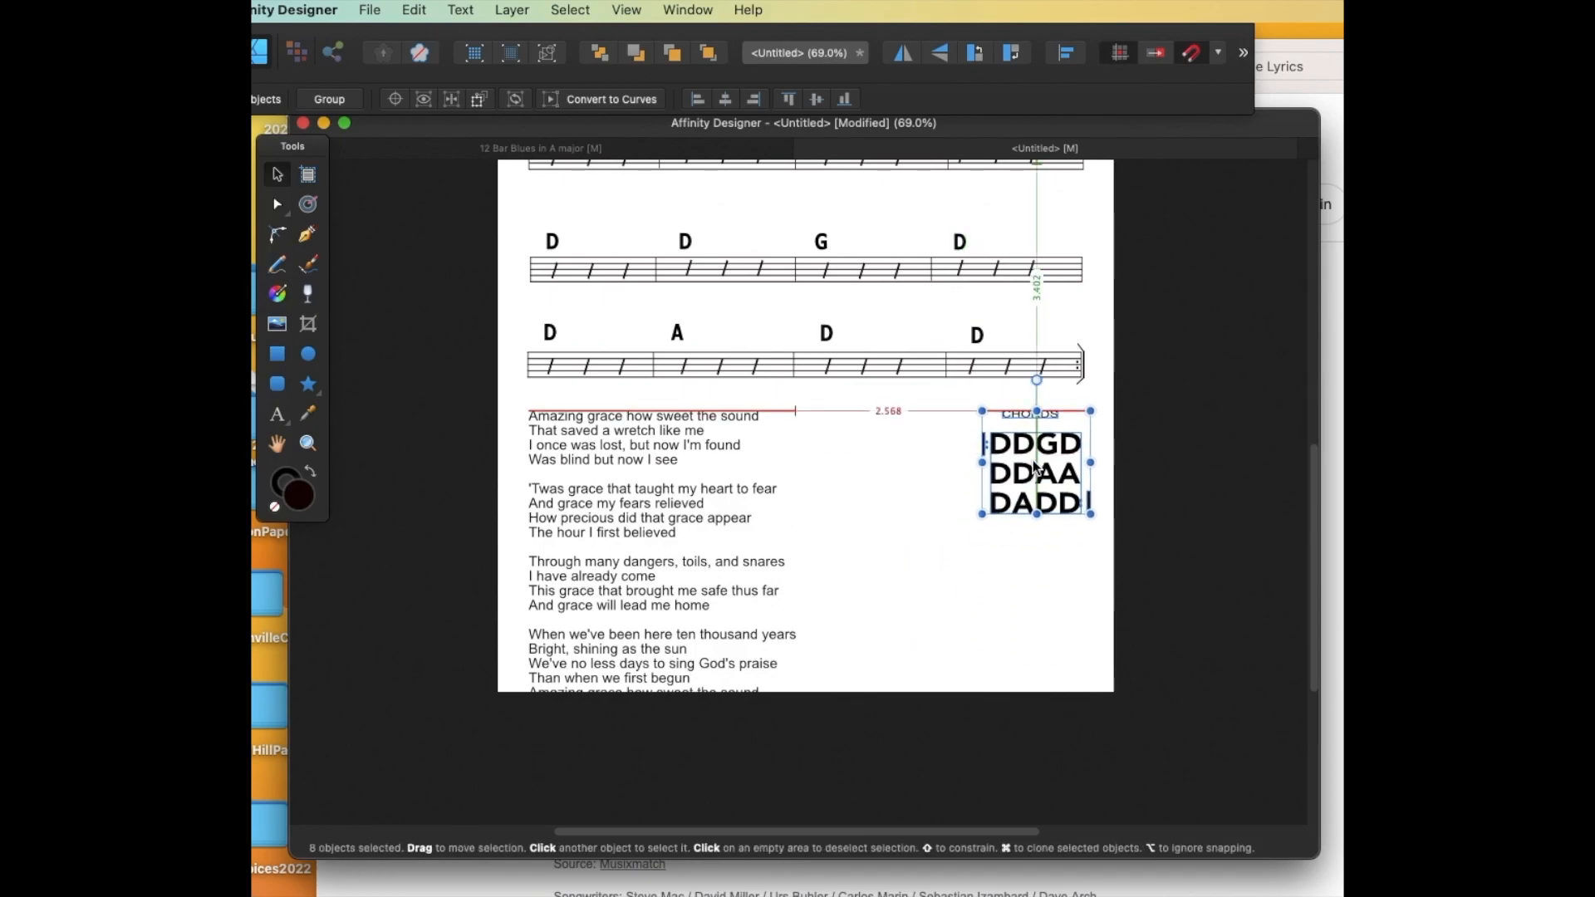
Cut the last two verses, starting at "When we've been here ten thousand years", and paste them as a separate text block on the page's right side.
double_click(531, 636)
drag(531, 636, 706, 737)
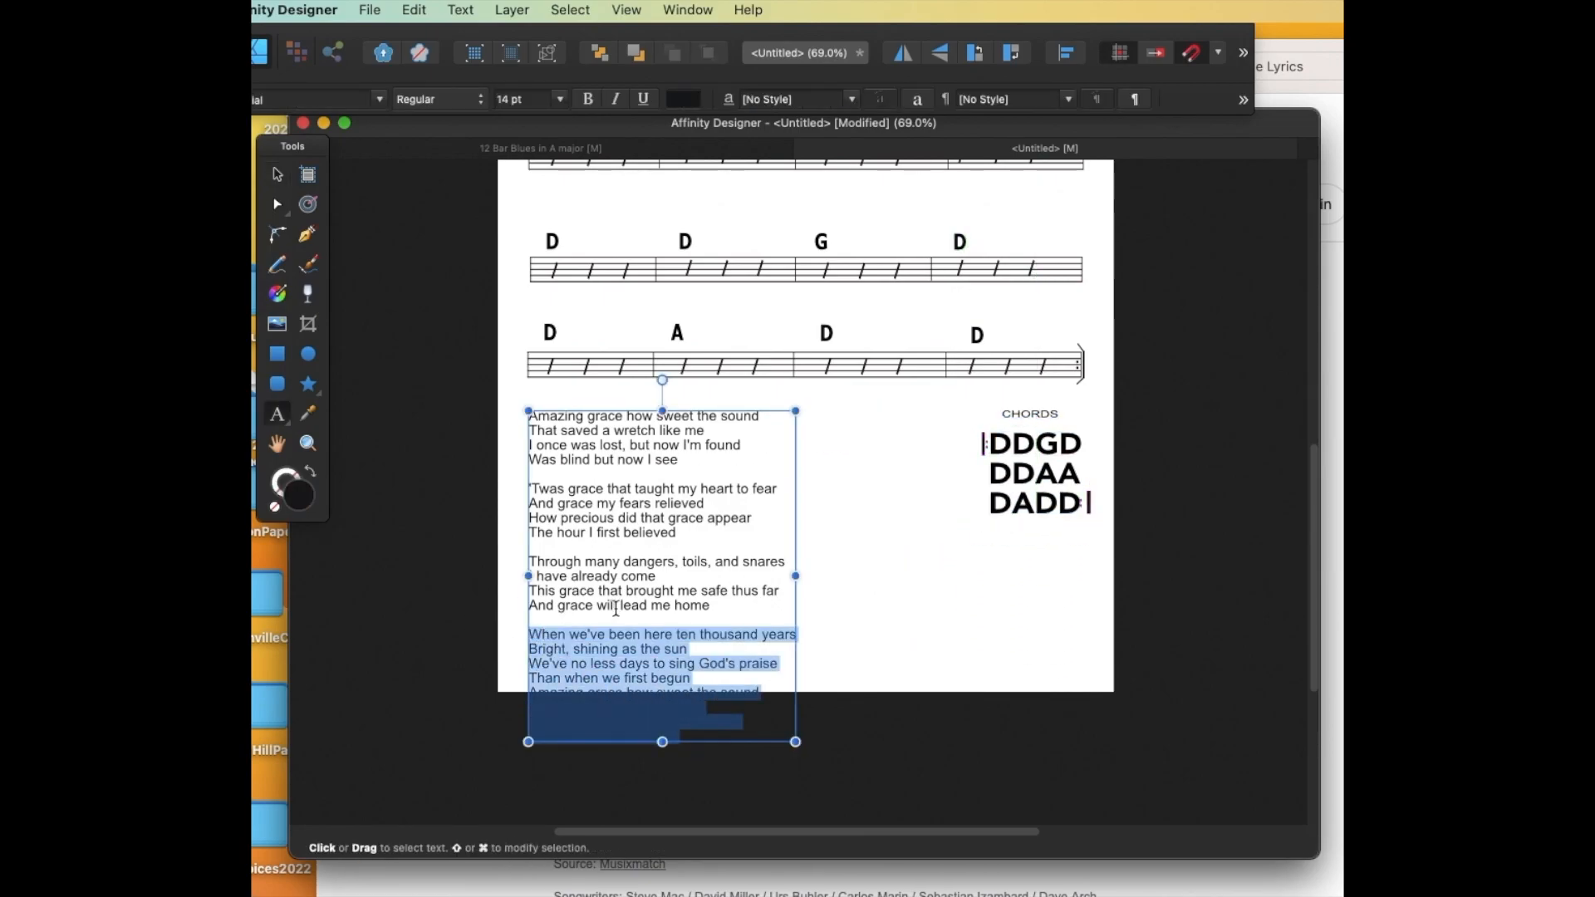
click(414, 9)
click(444, 97)
click(885, 589)
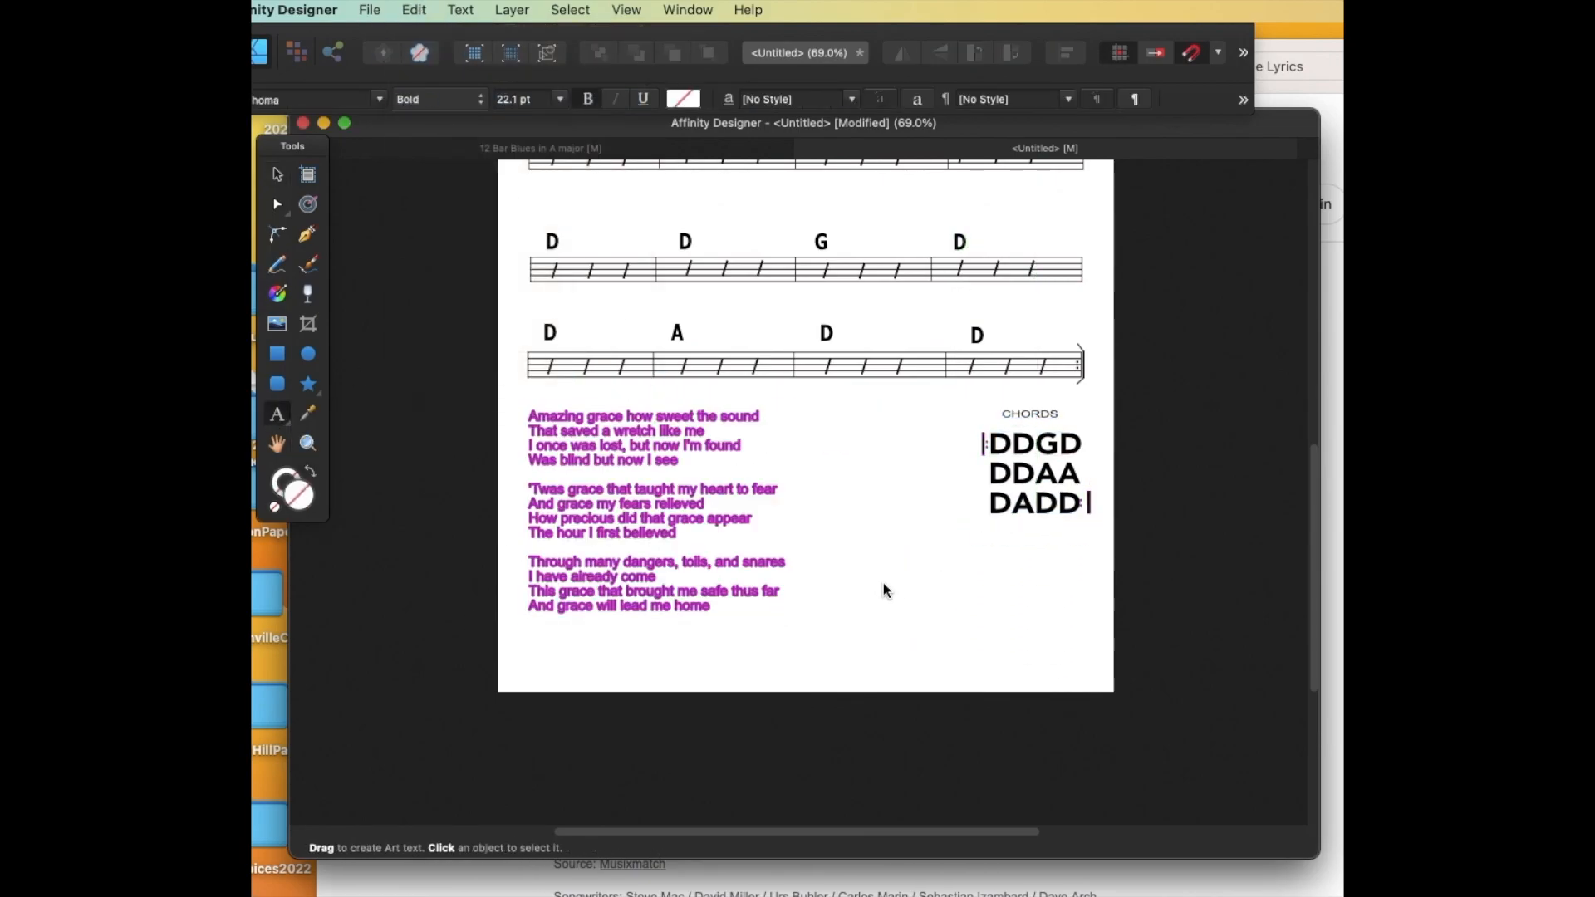
click(828, 573)
click(414, 9)
click(444, 133)
Position the two-verse block beneath the CHORDS summary and insert a blank line between its verses.
click(276, 177)
drag(964, 640, 959, 624)
double_click(990, 608)
key(Return)
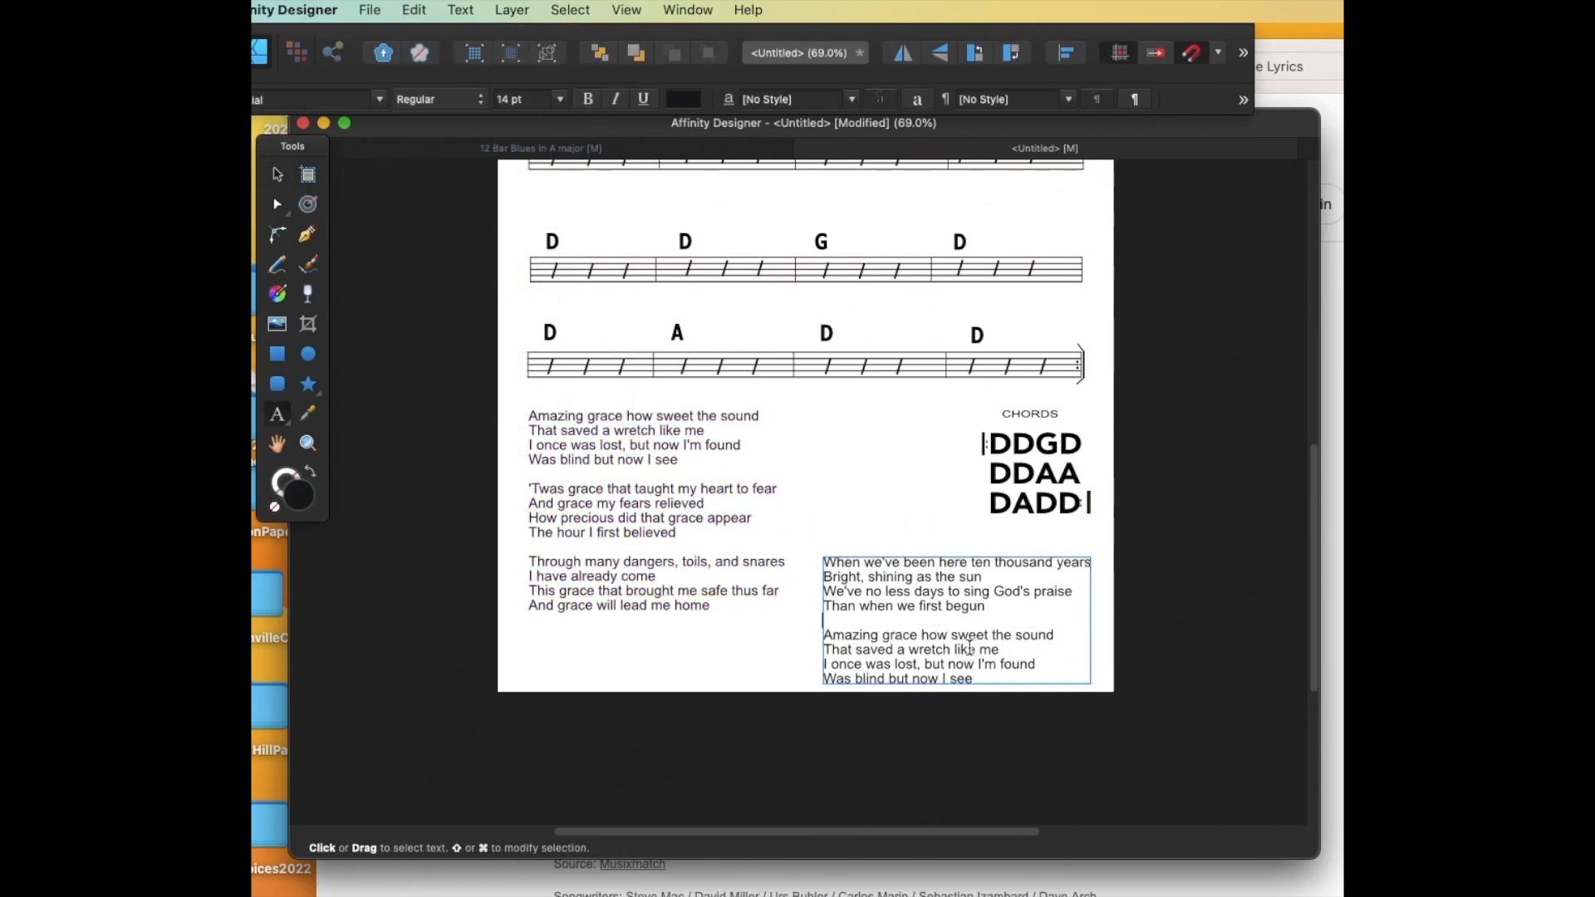
Move the three-verse block slightly down and shift the two-verse block slightly up and left.
key(Escape)
key(v)
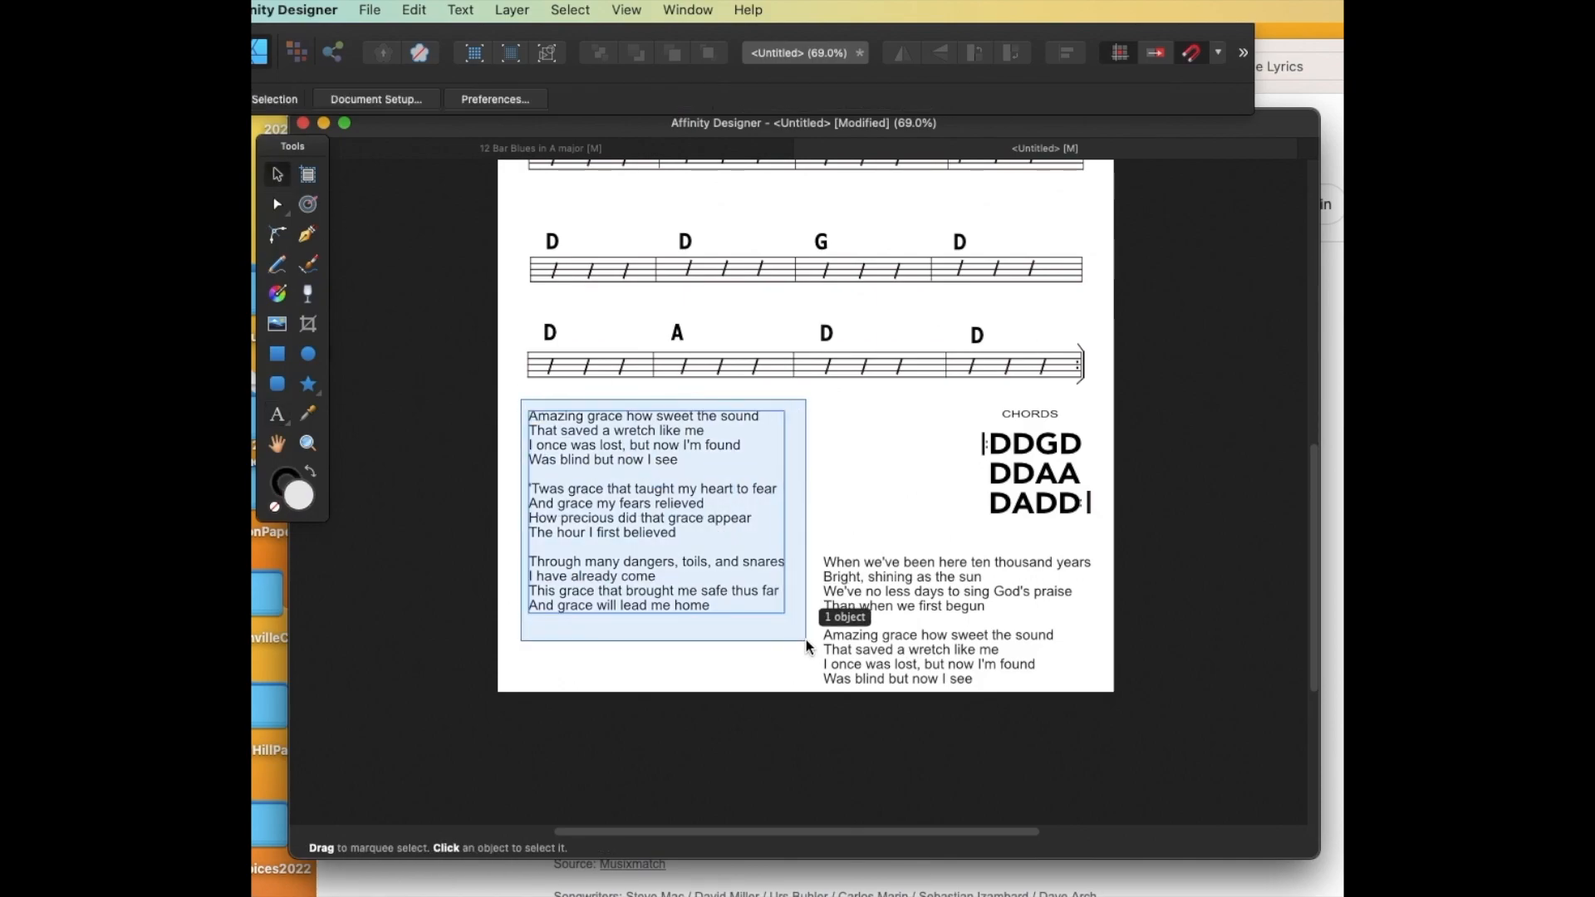
drag(699, 551, 697, 573)
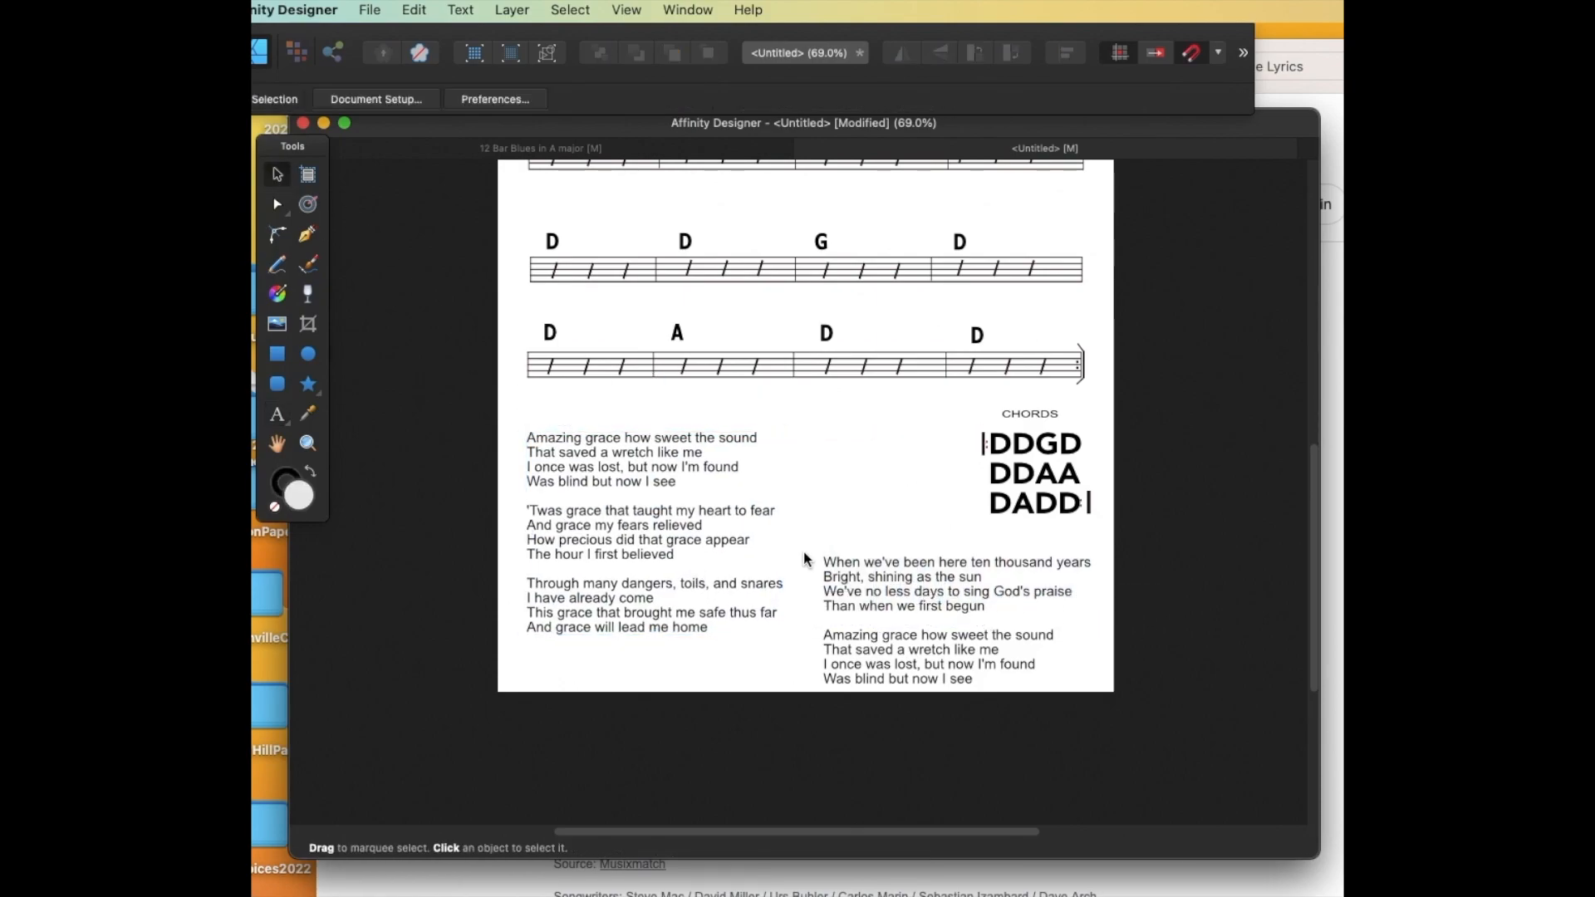
drag(956, 632, 947, 624)
key(t)
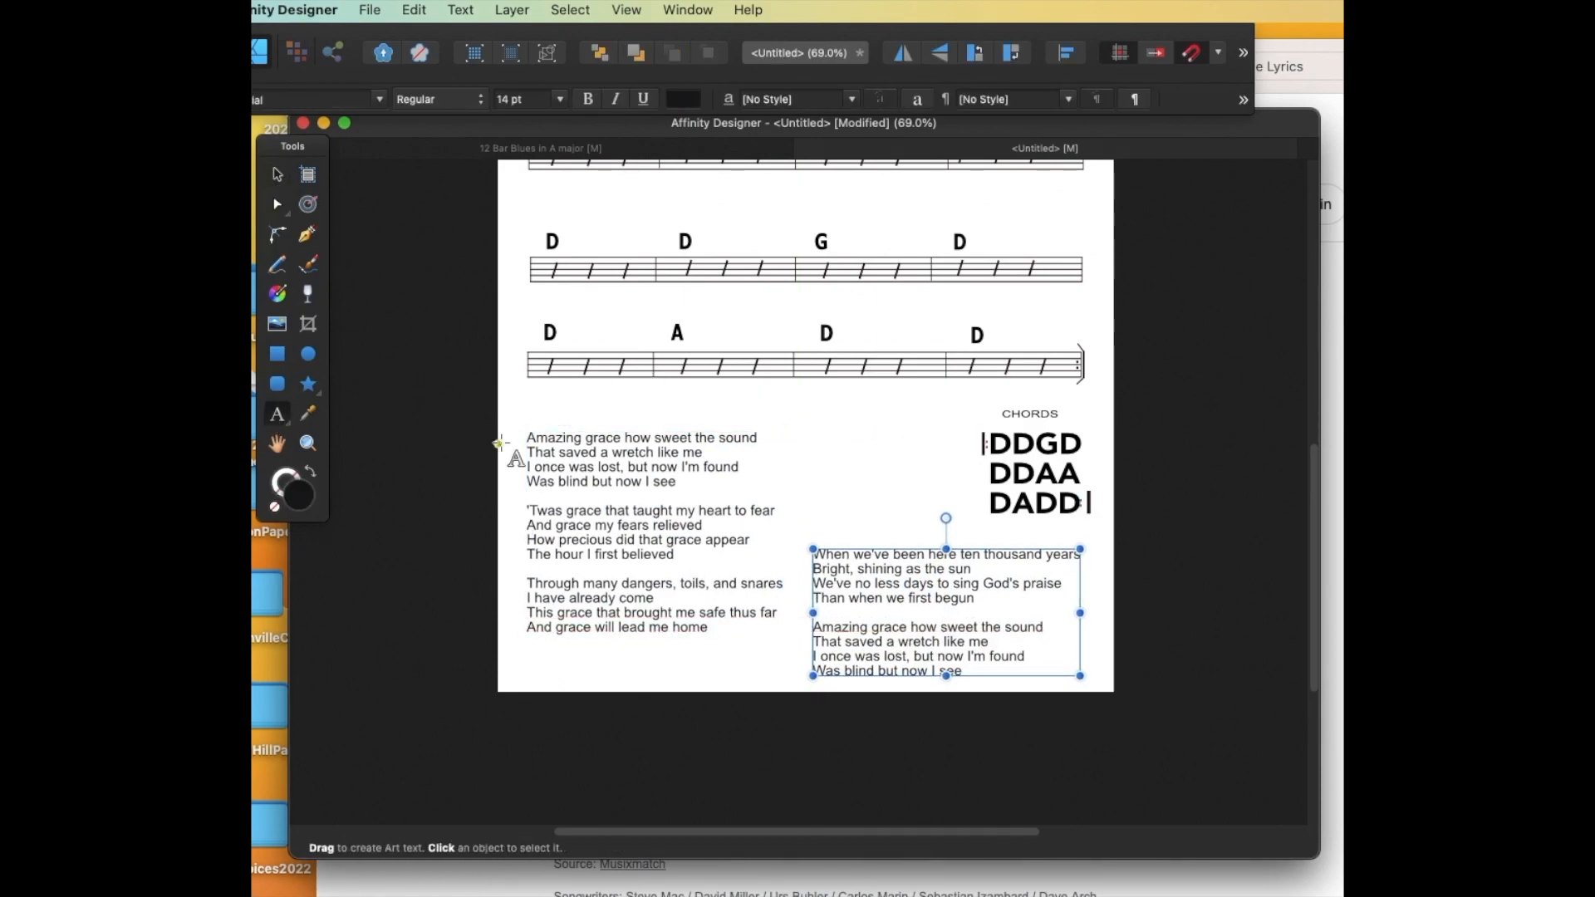
key(Escape)
click(521, 401)
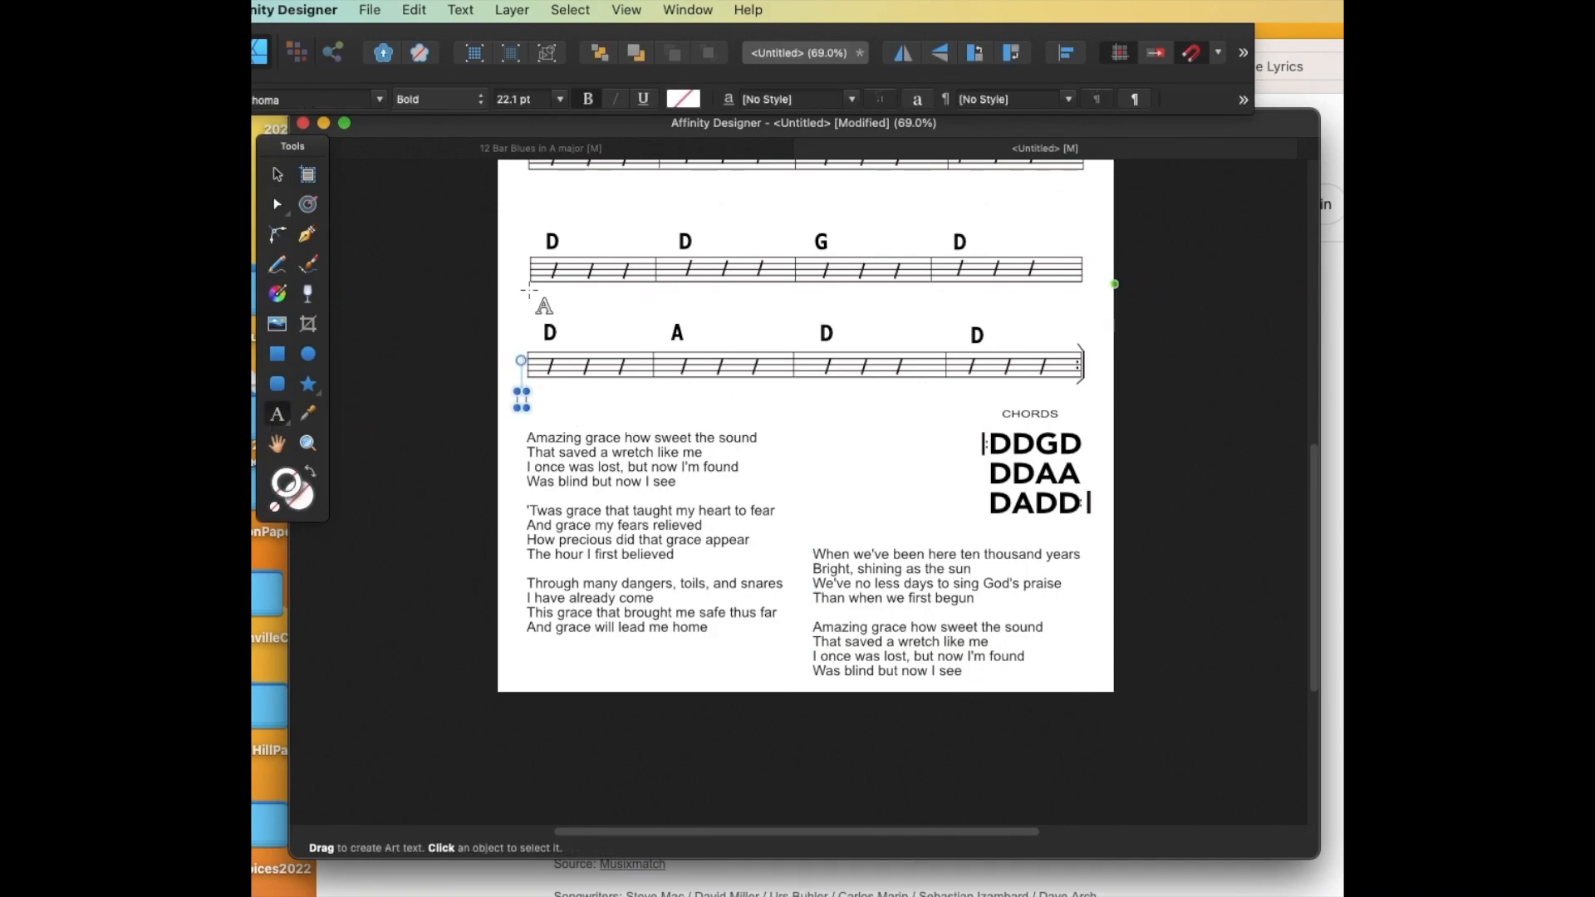
click(278, 175)
key(Delete)
Copy the first D chord label of the fourth row to the left of the first verse and change it to 1.
click(549, 331)
key(super+c)
key(super+v)
drag(545, 326, 516, 406)
double_click(518, 409)
key(BackSpace)
text(1)
click(278, 176)
Position the number 1 beside the first verse and place copies of it beside the other four verses.
key(z)
click(522, 419)
click(521, 419)
click(522, 420)
key(v)
drag(516, 404, 505, 668)
key(super+c)
key(super+v)
scroll(584, 586, down, 5)
key(super+v)
drag(503, 470, 1133, 717)
key(super+v)
key(super+v)
Change the copied numbers beside the second to fifth verses to 2, 3, 4 and 5.
double_click(1133, 717)
text(5)
double_click(1132, 579)
double_click(501, 635)
text(3)
double_click(502, 467)
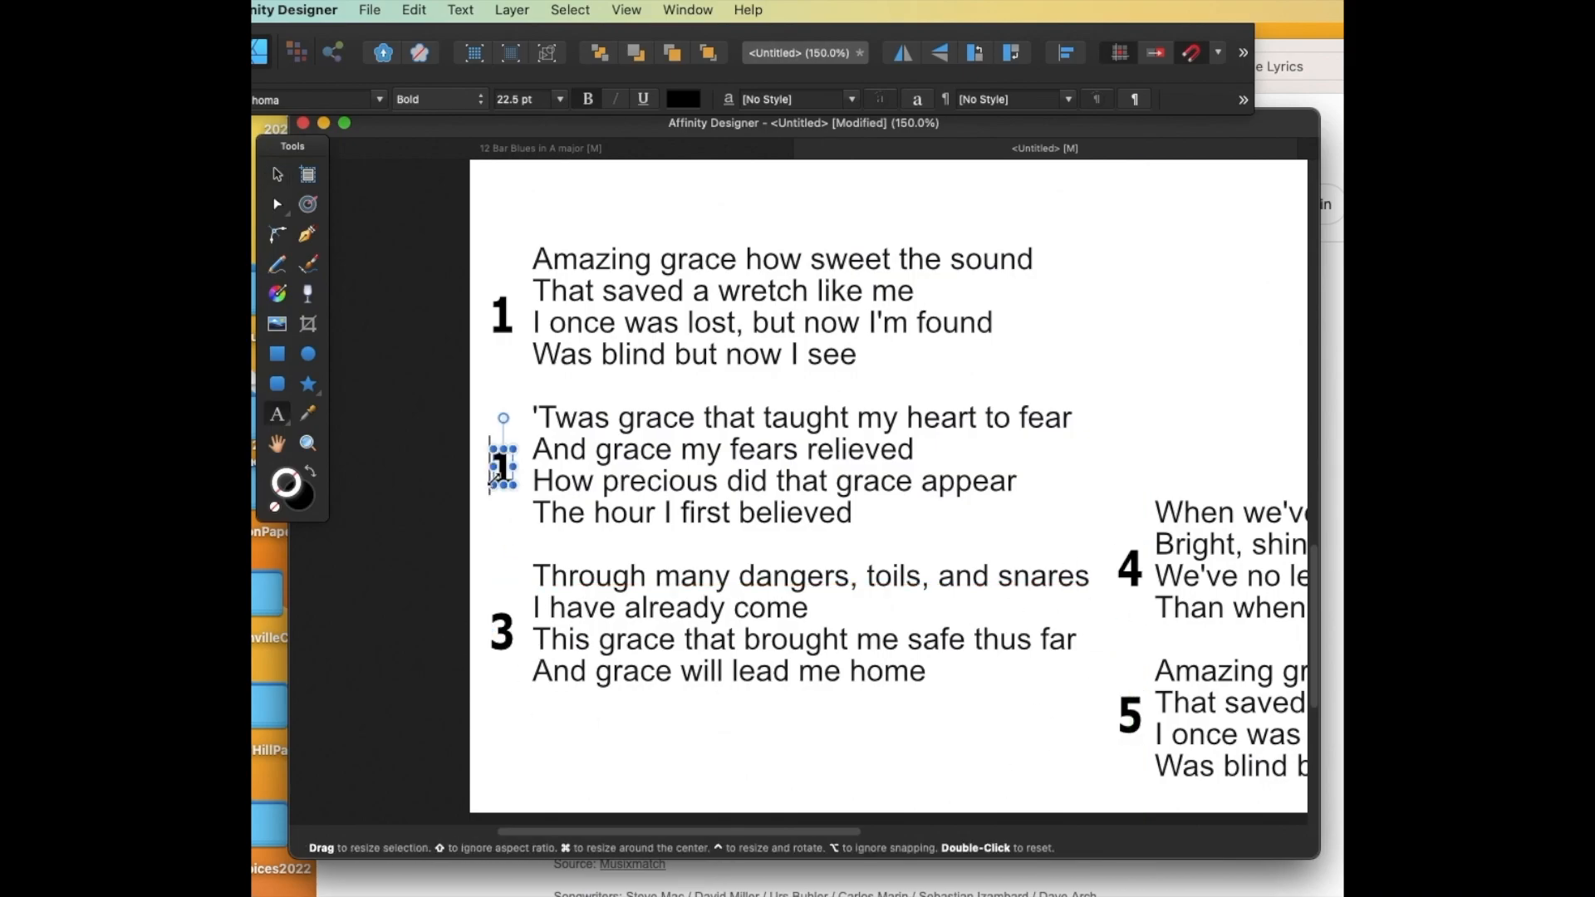
text(2)
key(Delete)
Move the whole CHORDS summary left, above the fourth verse, and enlarge it slightly.
click(280, 445)
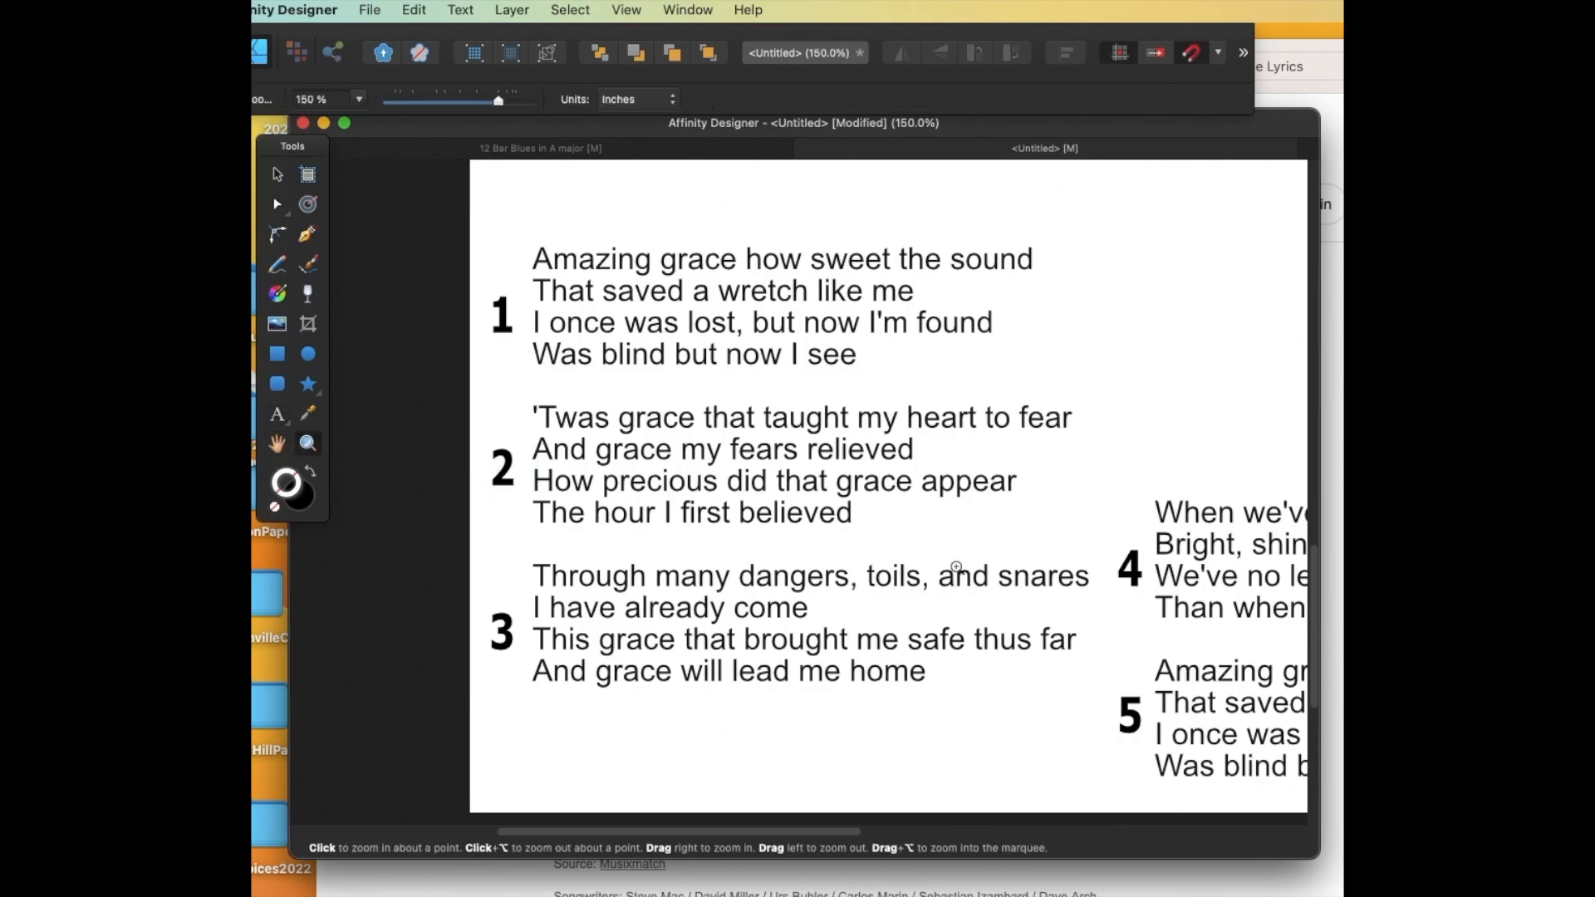
scroll(950, 569, down, 5)
drag(987, 437, 720, 589)
click(274, 176)
drag(872, 576, 994, 674)
drag(948, 655, 857, 656)
mouse_move(895, 580)
mouse_down()
mouse_move(922, 567)
mouse_move(879, 599)
mouse_up()
click(924, 204)
click(276, 417)
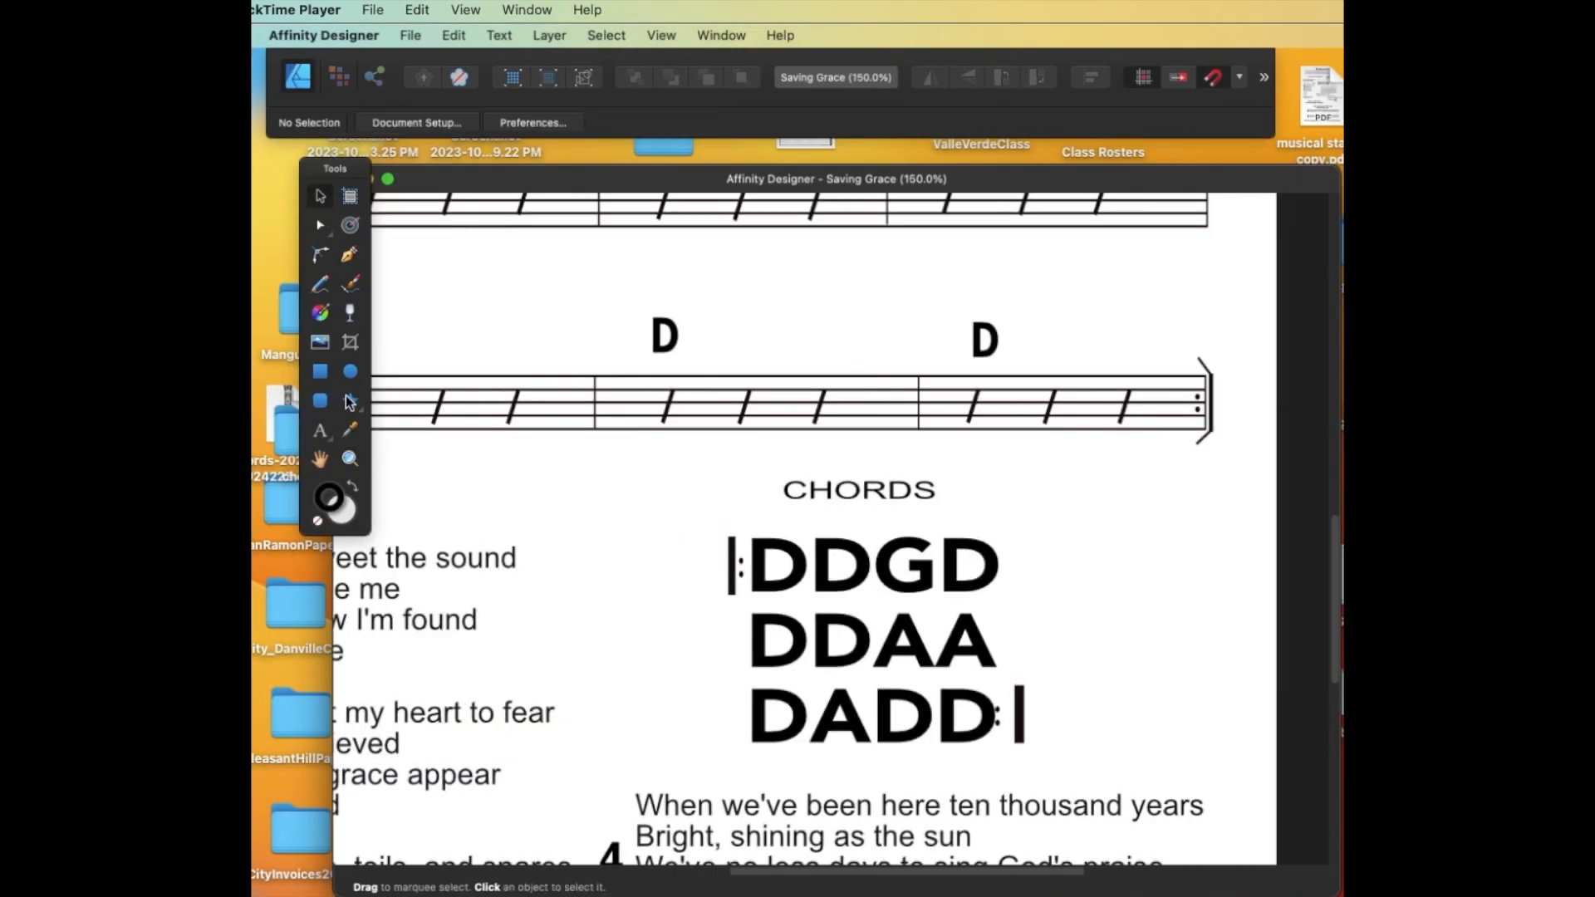
Insert DDGD as a new third line in the CHORDS summary, between DDAA and DADD.
click(319, 431)
click(320, 195)
double_click(985, 566)
drag(988, 566, 754, 566)
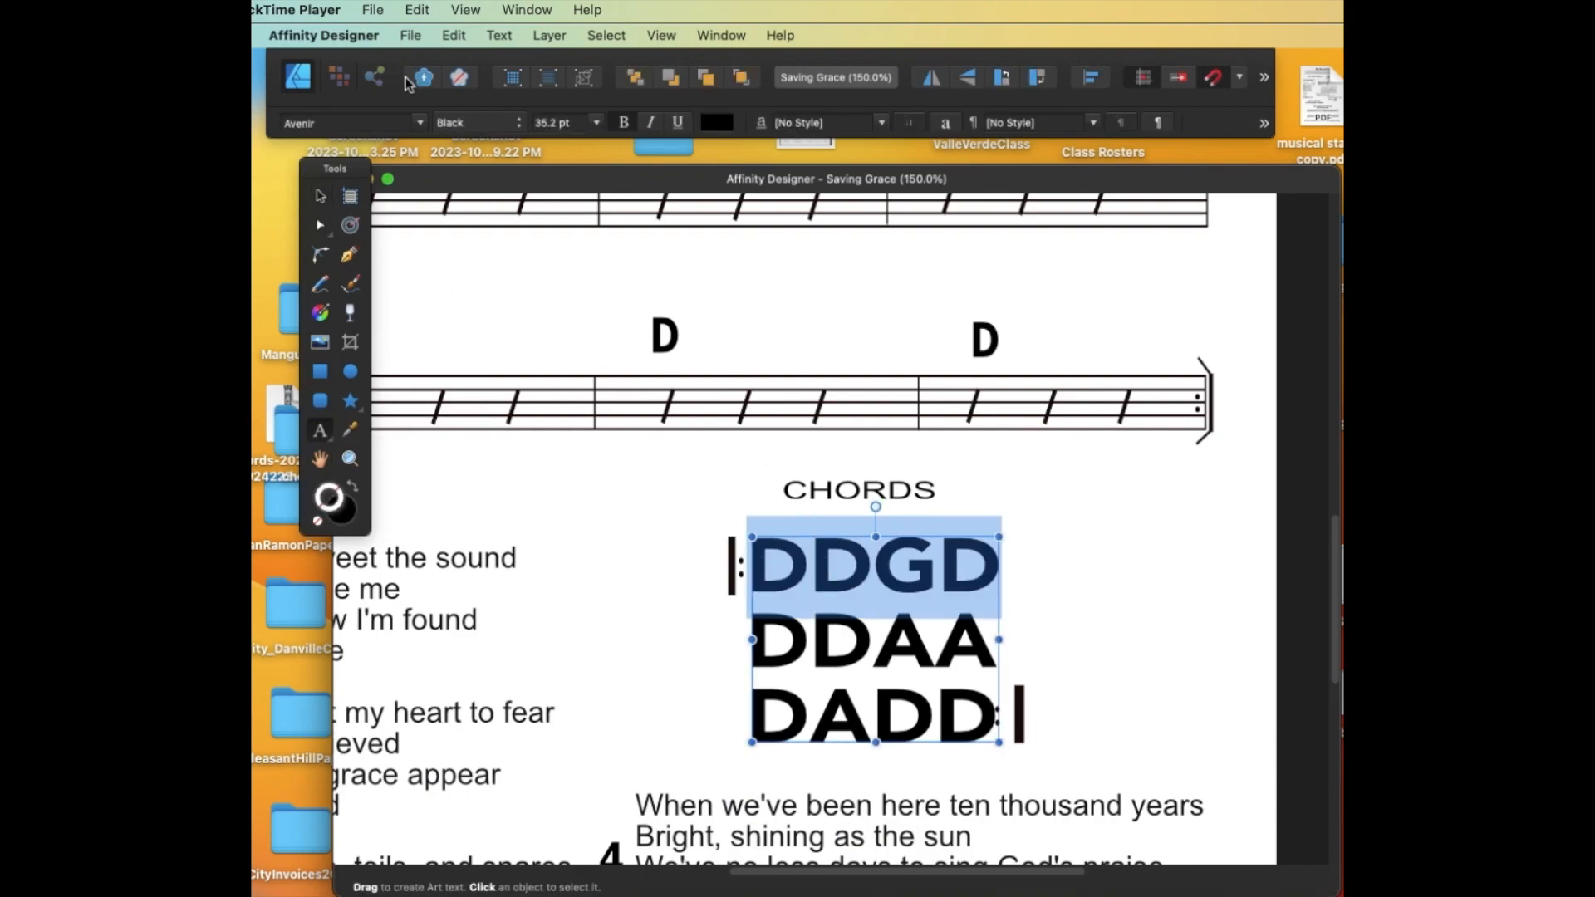
click(411, 35)
click(990, 638)
key(Return)
text(DDGD)
Move the closing repeat sign down to the end of the summary's fourth line, DADD.
click(319, 196)
mouse_move(834, 697)
mouse_down()
mouse_move(830, 648)
mouse_move(832, 696)
mouse_up()
click(1019, 724)
drag(1050, 754, 983, 663)
drag(1020, 720, 1033, 800)
Lower the CHORDS heading slightly and squash the complete summary vertically so it fits above the fourth verse.
click(837, 612)
drag(828, 491, 828, 507)
drag(679, 477, 1113, 861)
drag(731, 820, 730, 747)
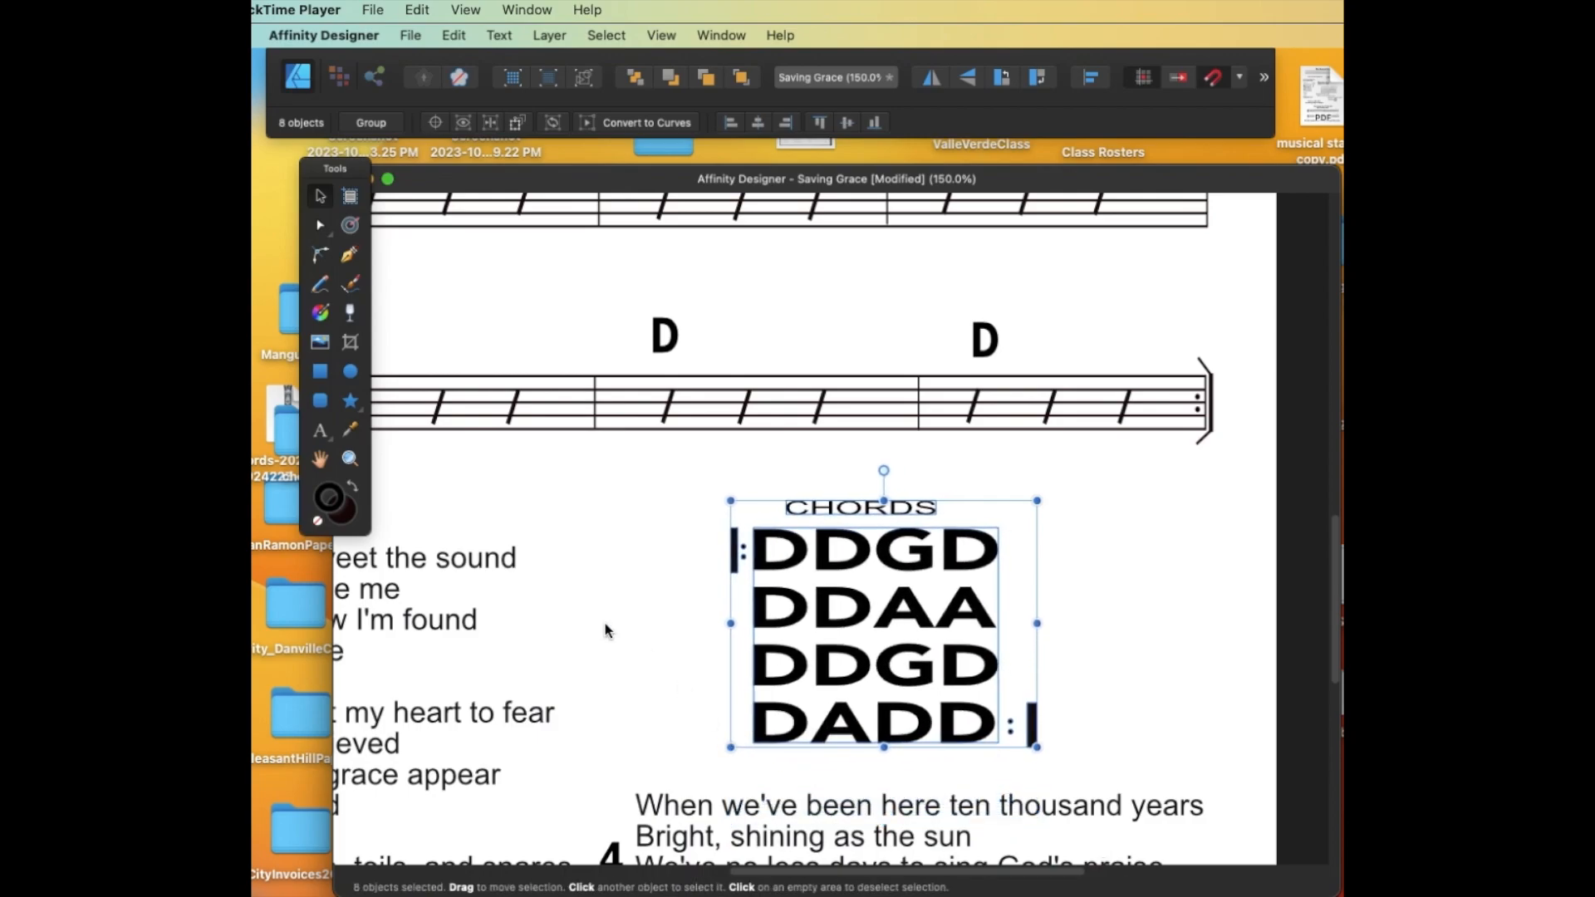
Check the full page of the chord sheet and start saving it with Save As.
click(344, 460)
alt+click(760, 635)
drag(570, 413, 480, 271)
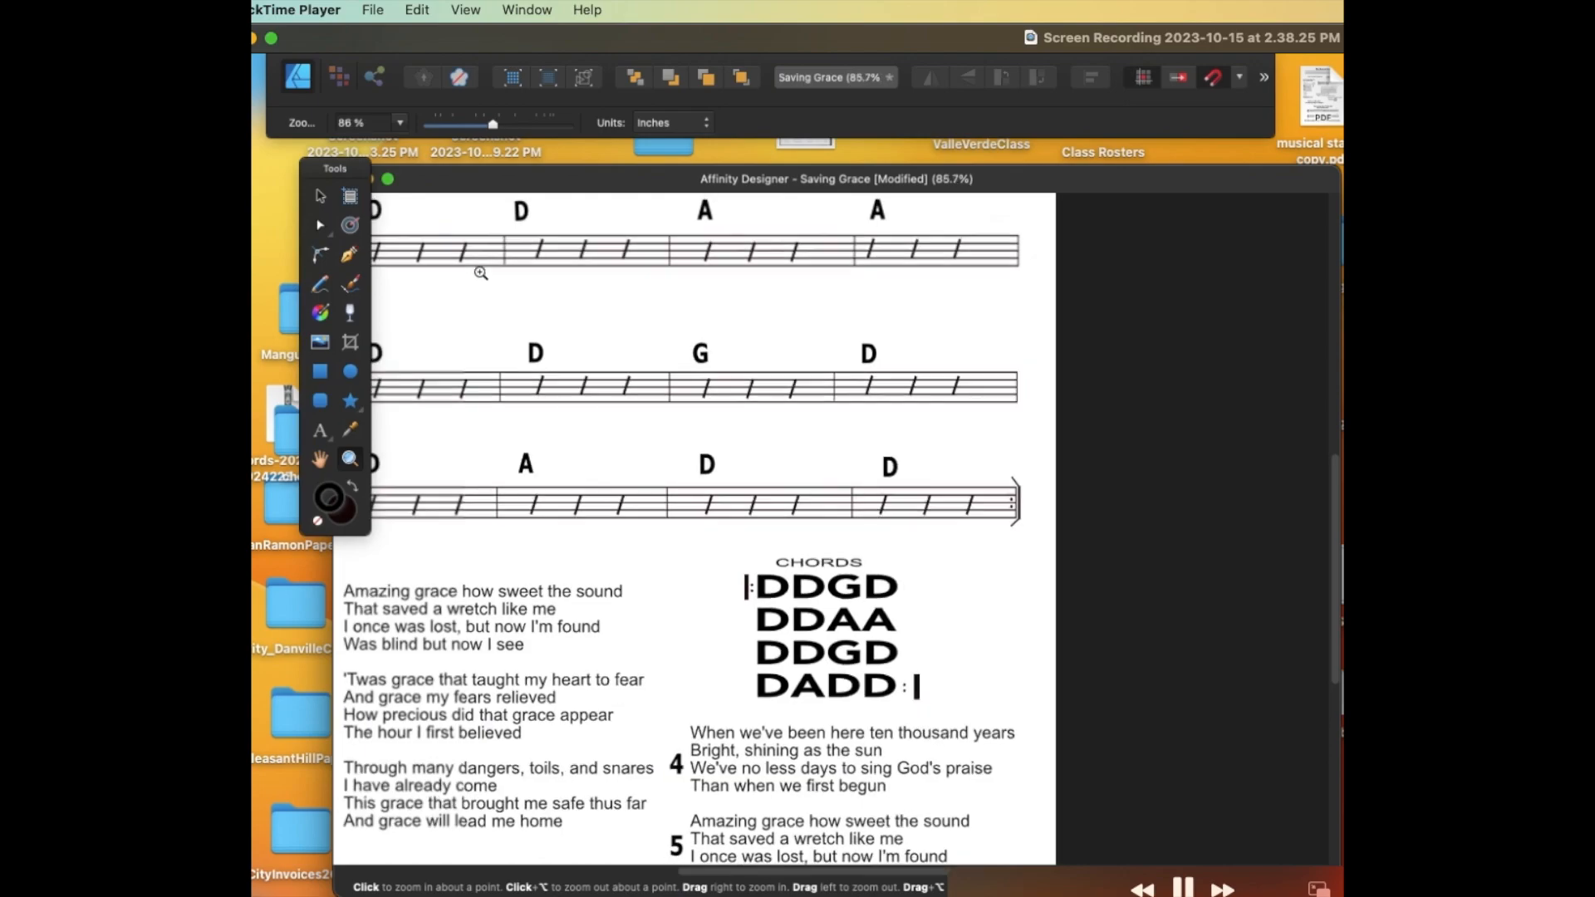
drag(791, 659, 540, 428)
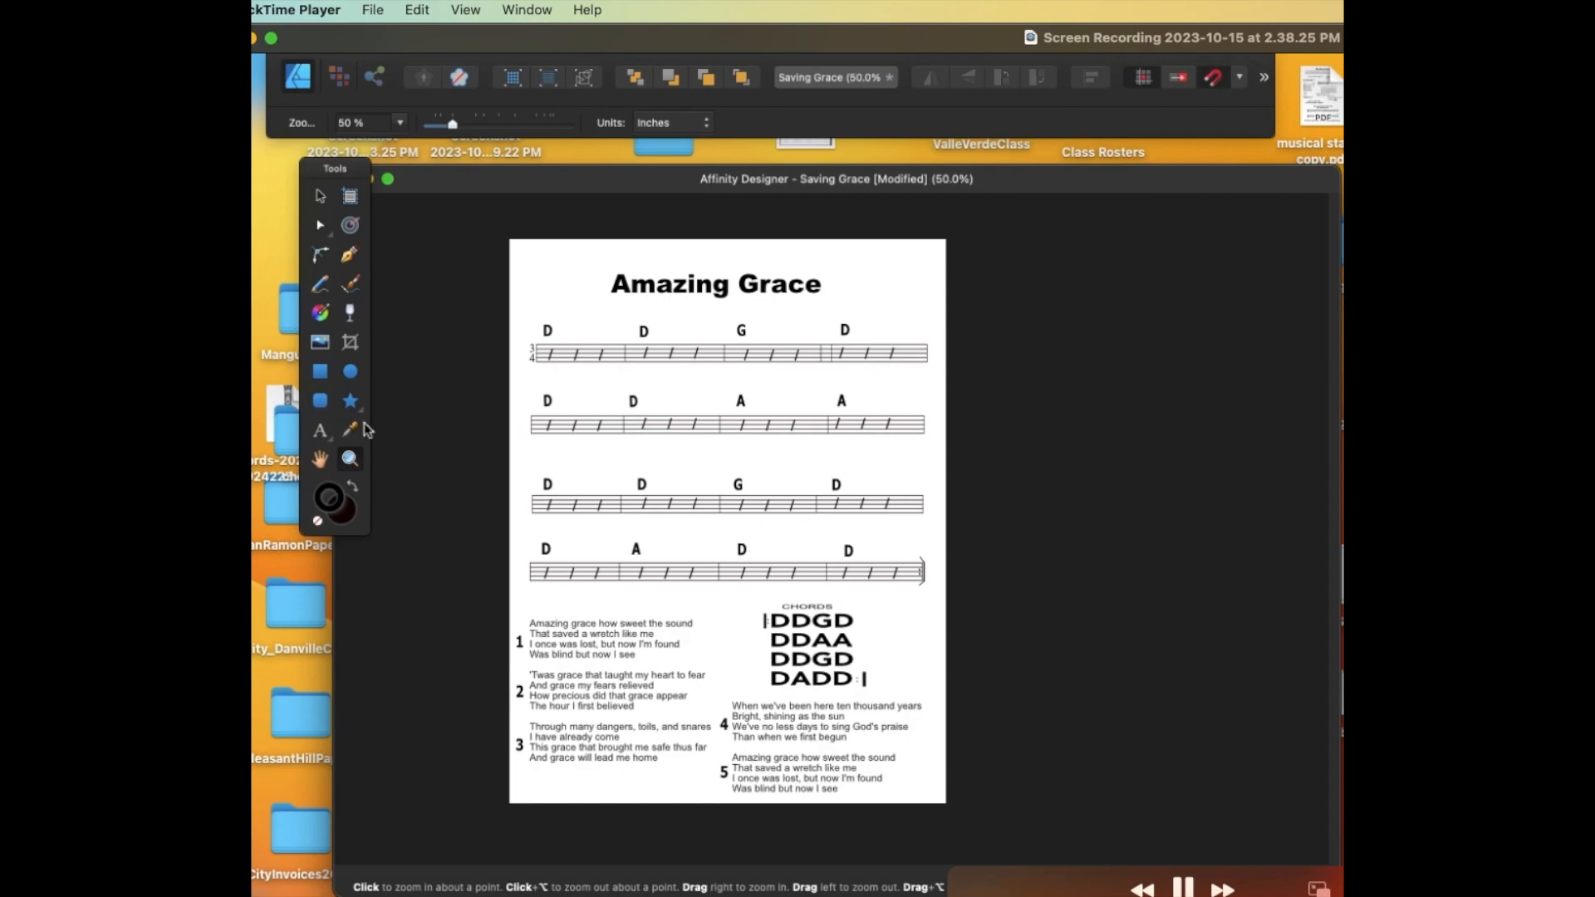
click(387, 52)
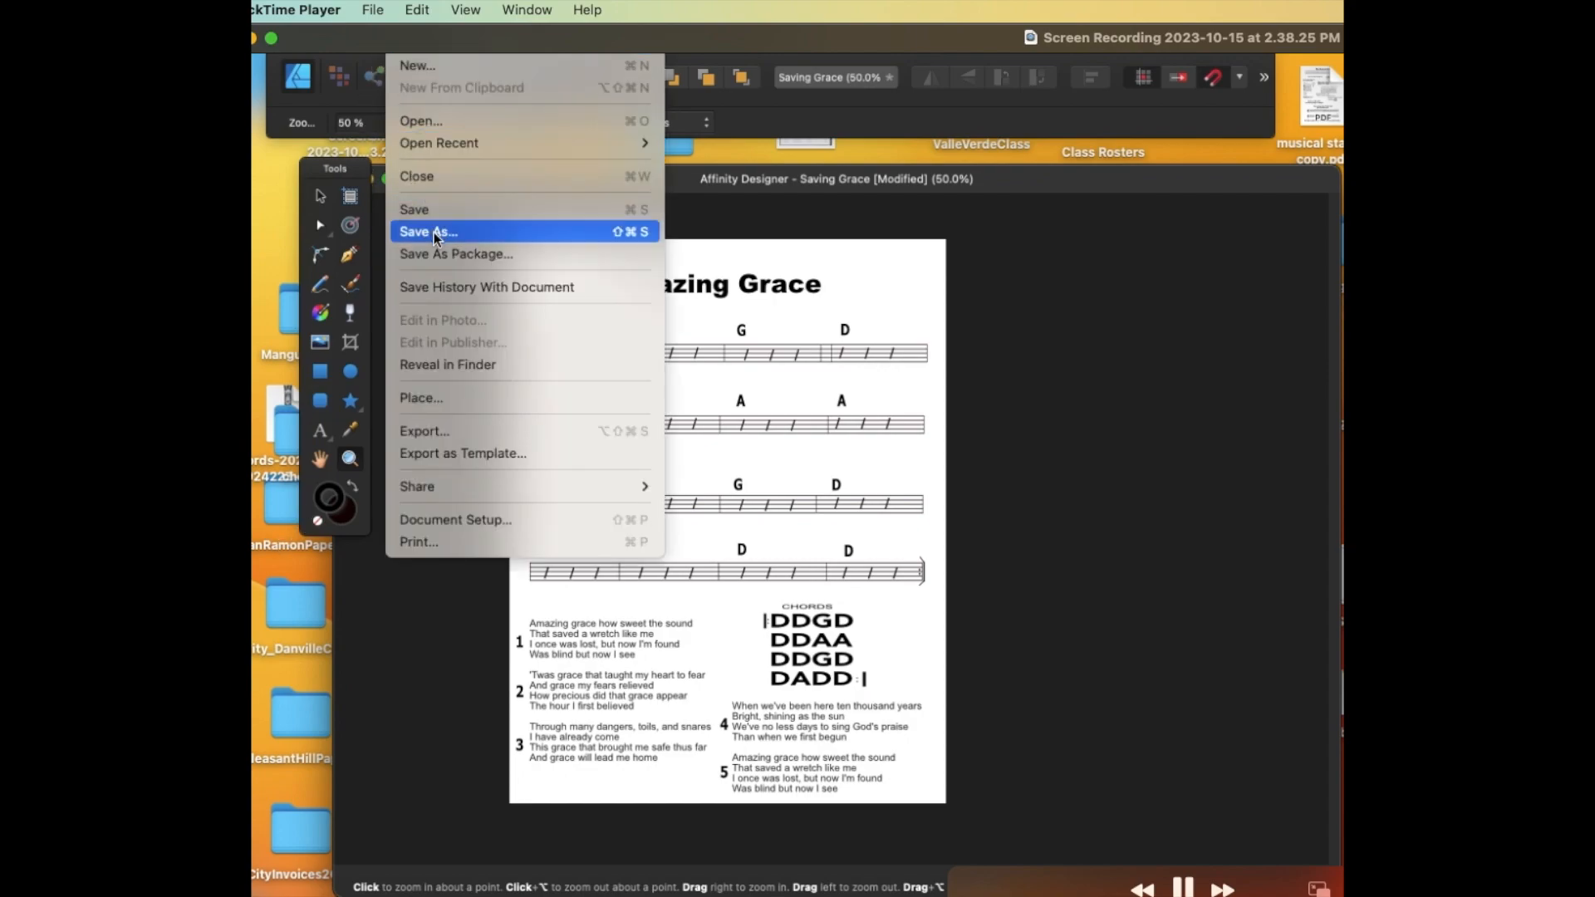